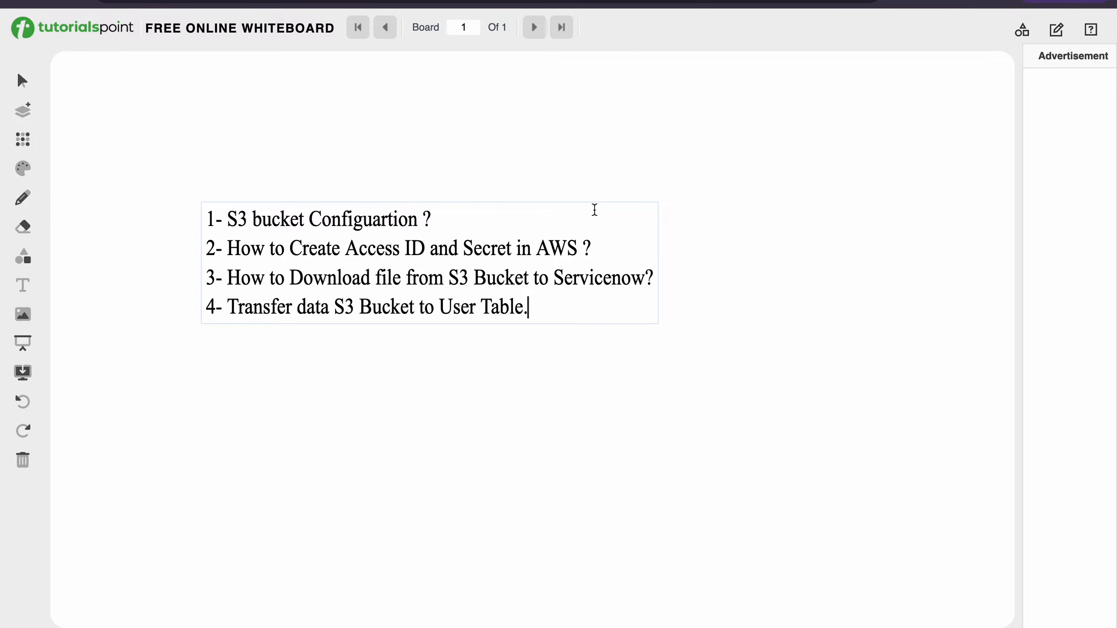
Step: Switch from the whiteboard to the AWS IAM console and view the open user's details
click(431, 215)
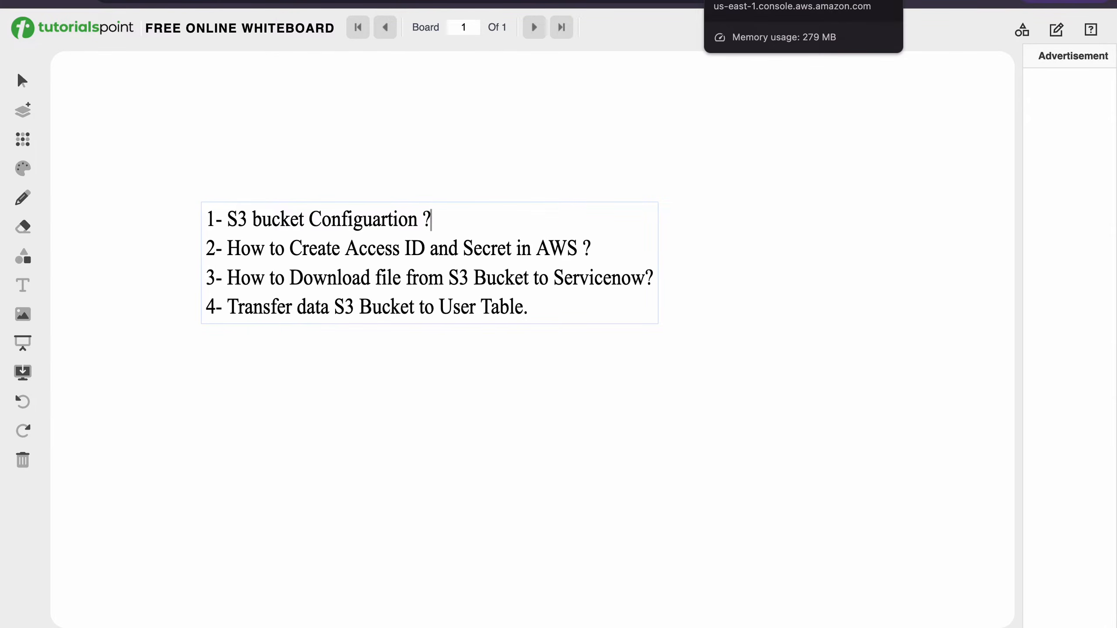
click(742, 0)
scroll(213, 422, down, 3)
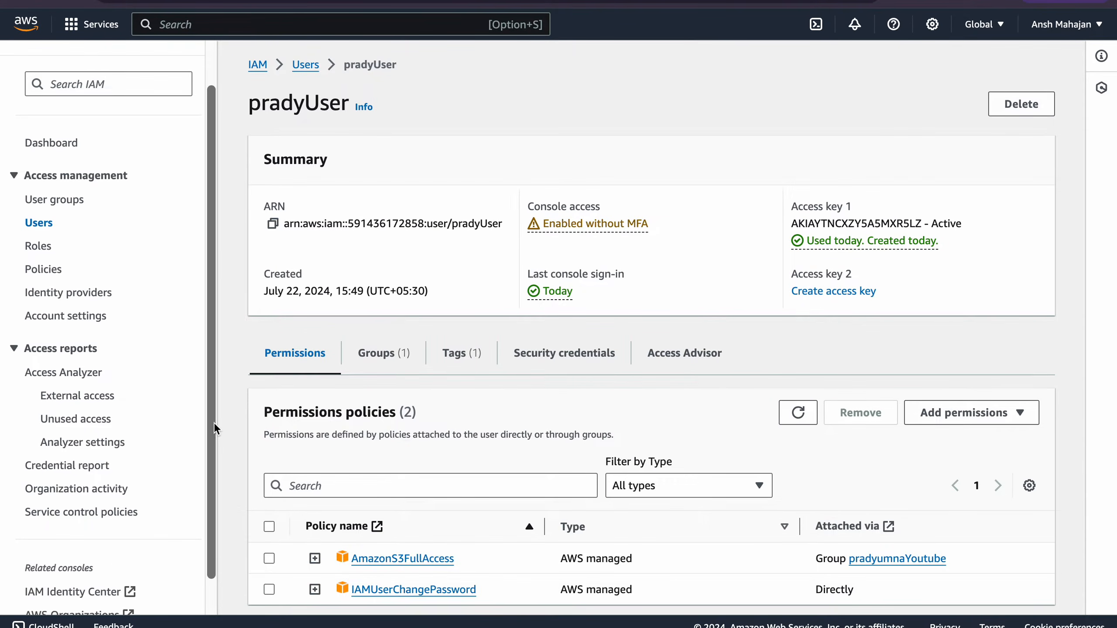
scroll(214, 422, up, 3)
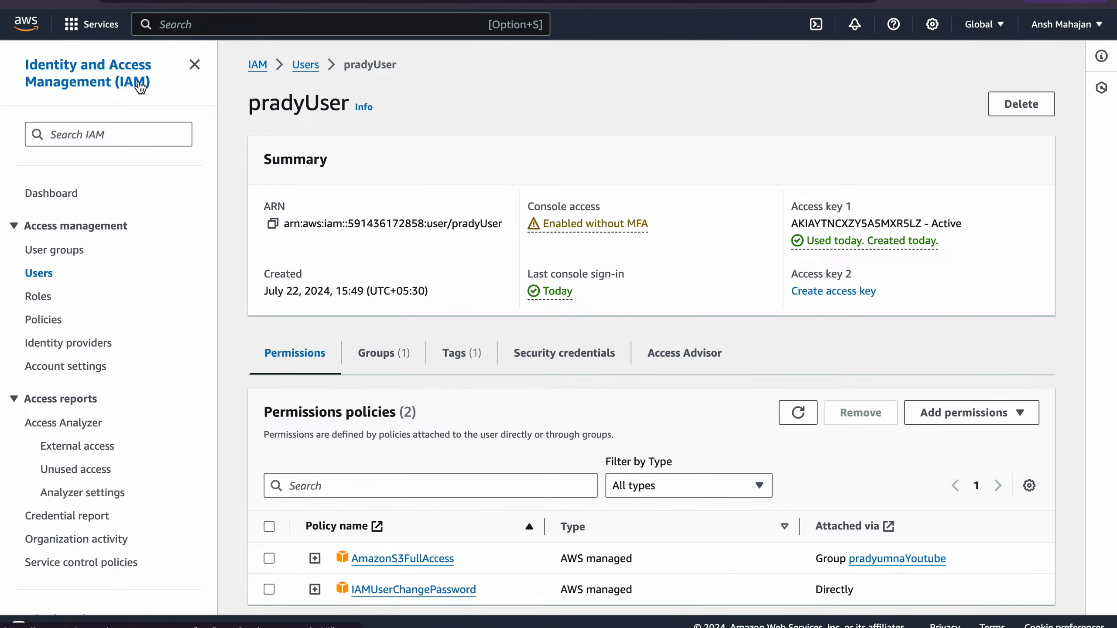
Step: Start a new IAM user group and examine its name, users and permissions policies sections
click(77, 256)
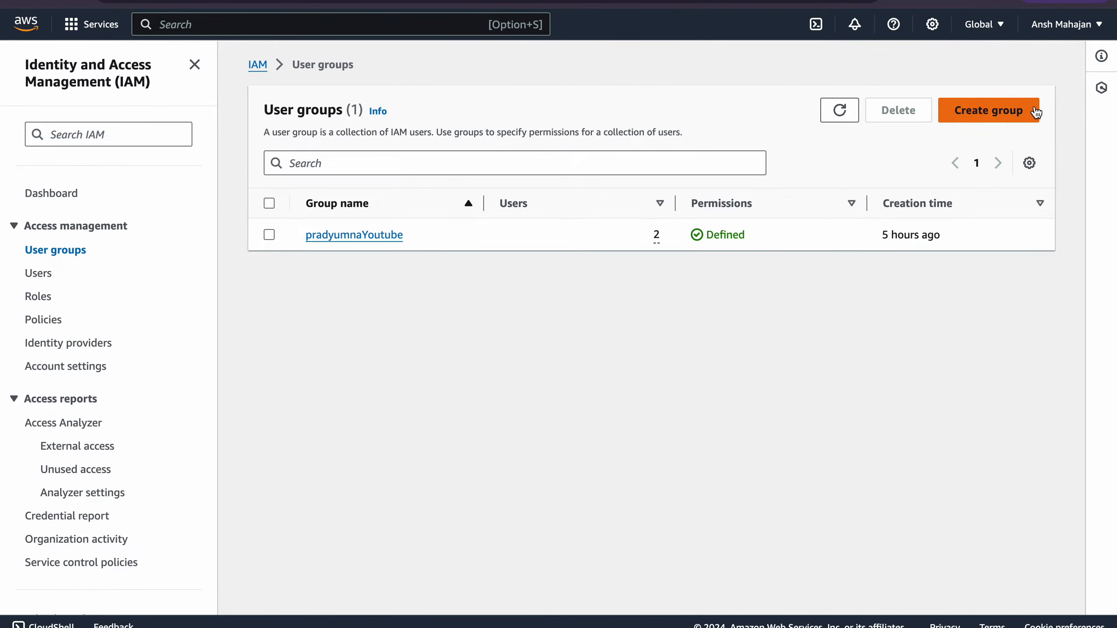
click(989, 111)
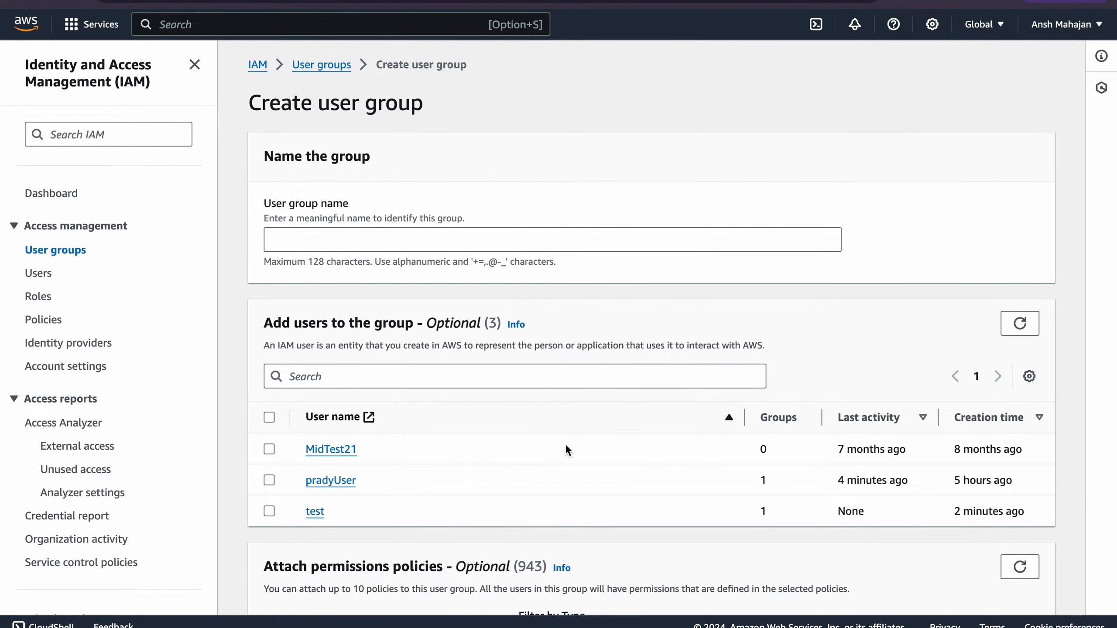
scroll(565, 443, down, 2)
click(317, 177)
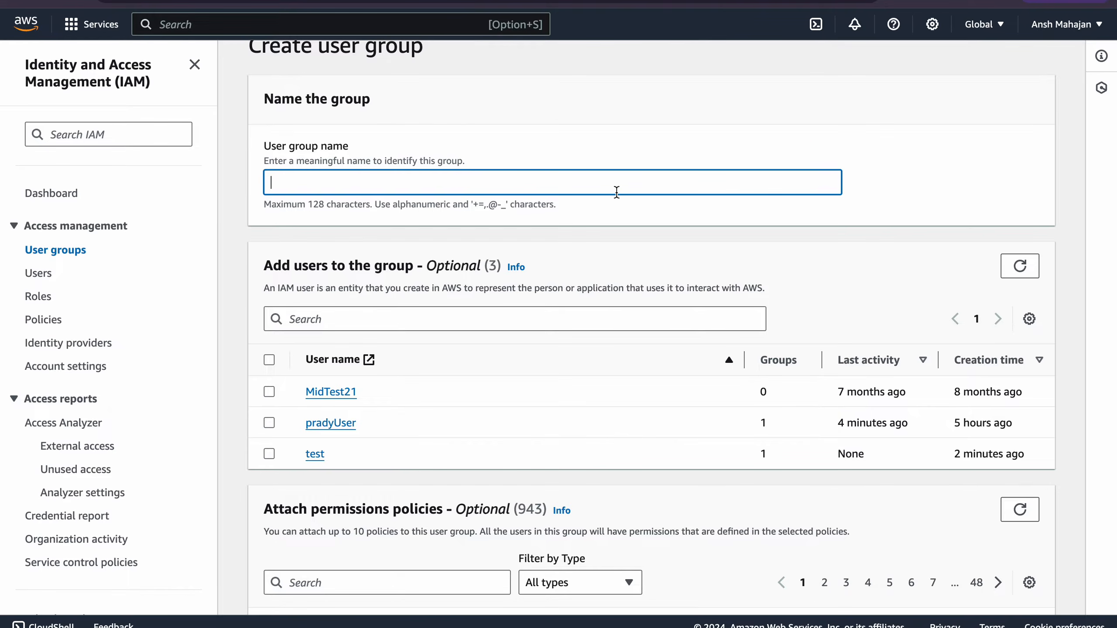
scroll(593, 214, down, 10)
scroll(593, 215, down, 3)
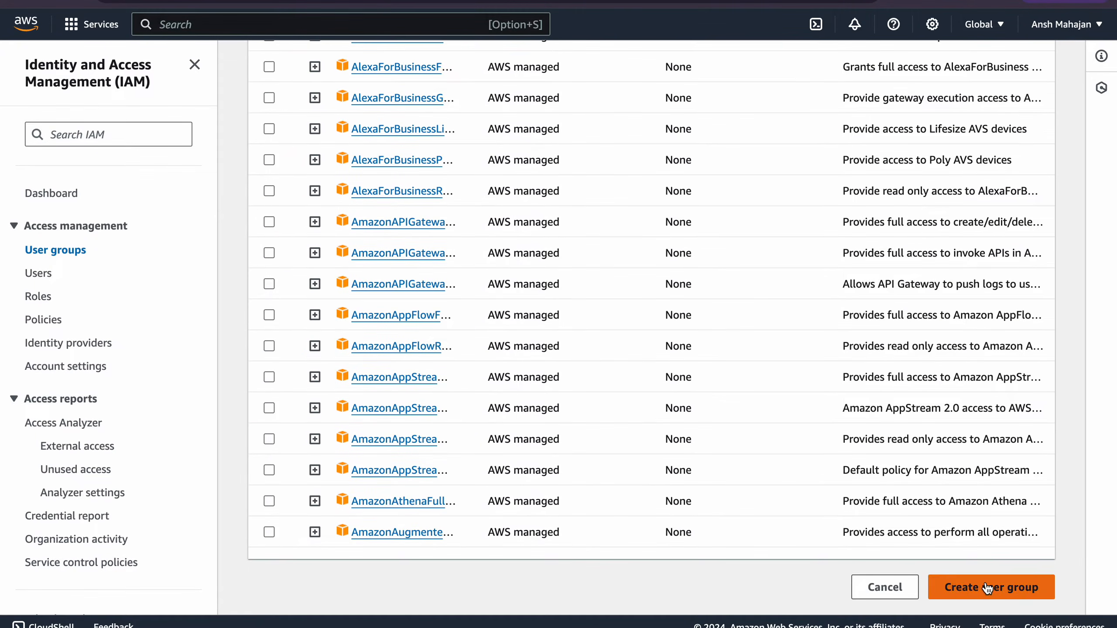
scroll(652, 385, up, 8)
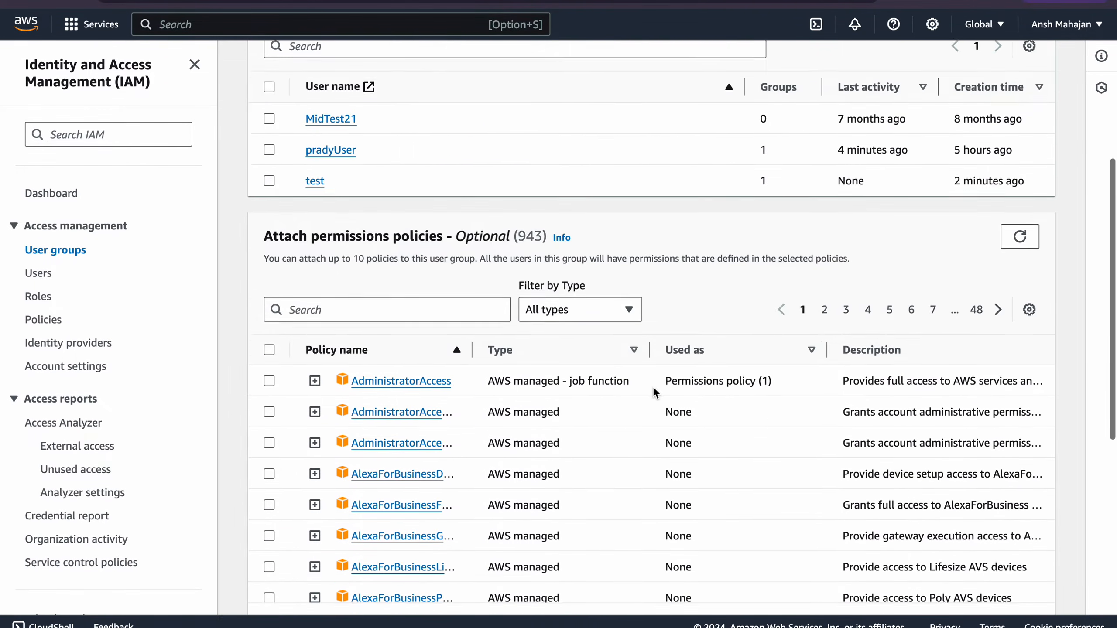
scroll(652, 386, up, 2)
Step: Filter the new group's permissions policies by s3 and select AmazonS3FullAccess
click(326, 373)
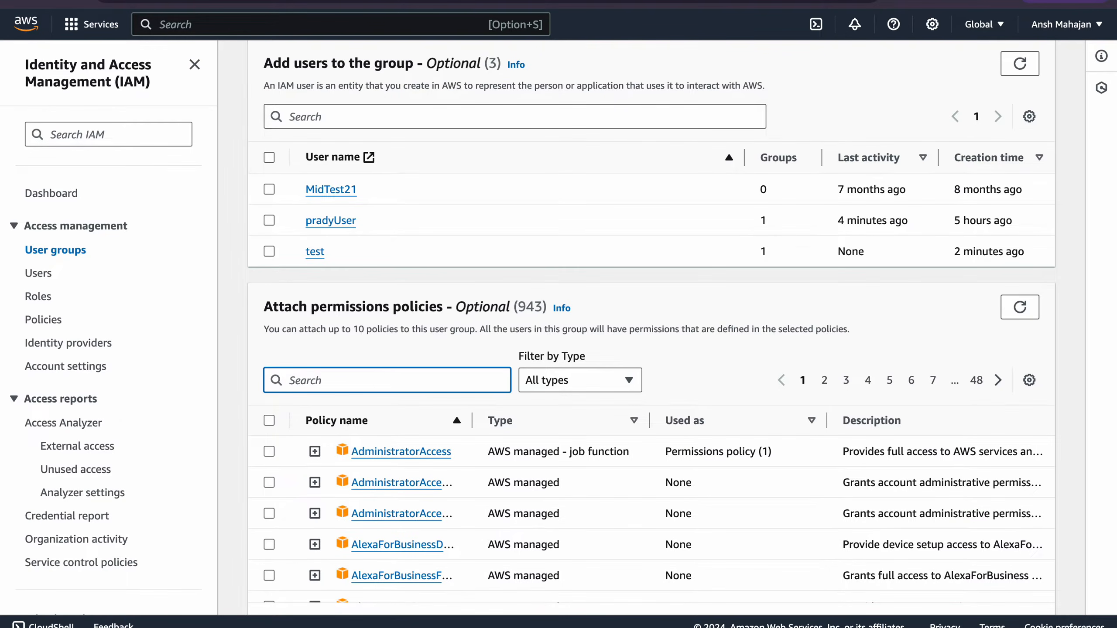
text(ß)
key(BackSpace)
text(s3)
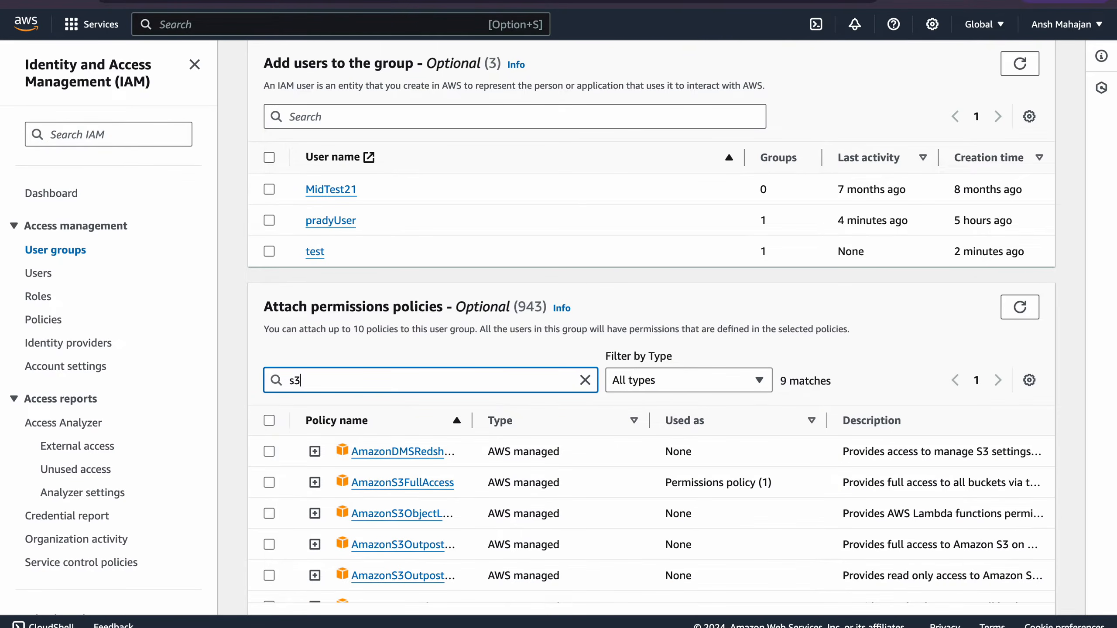
scroll(455, 402, down, 2)
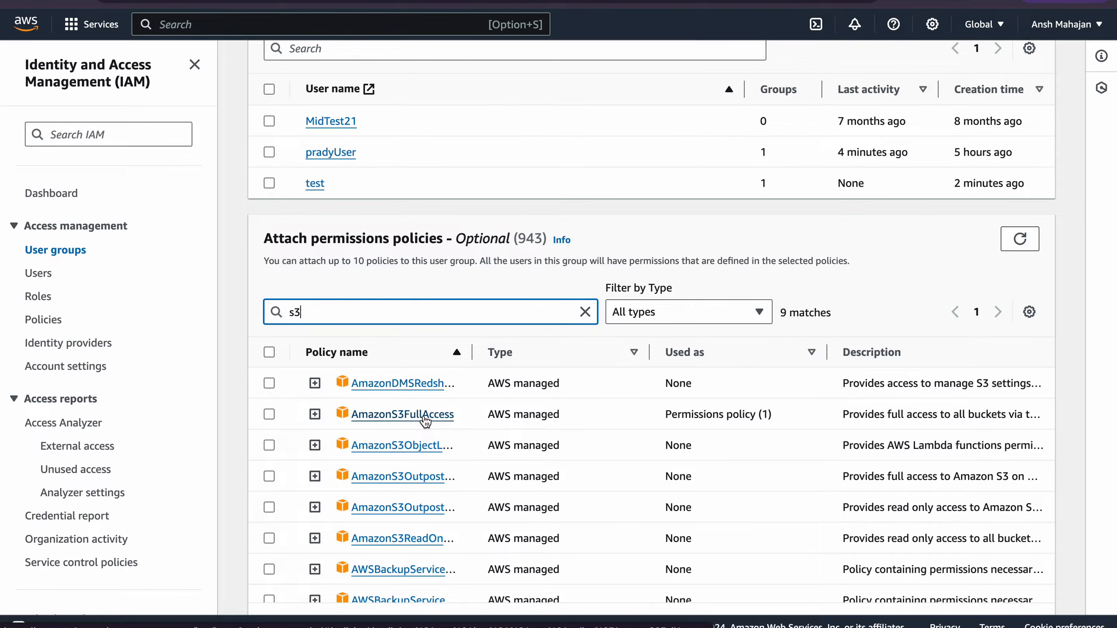
click(270, 414)
scroll(228, 411, down, 3)
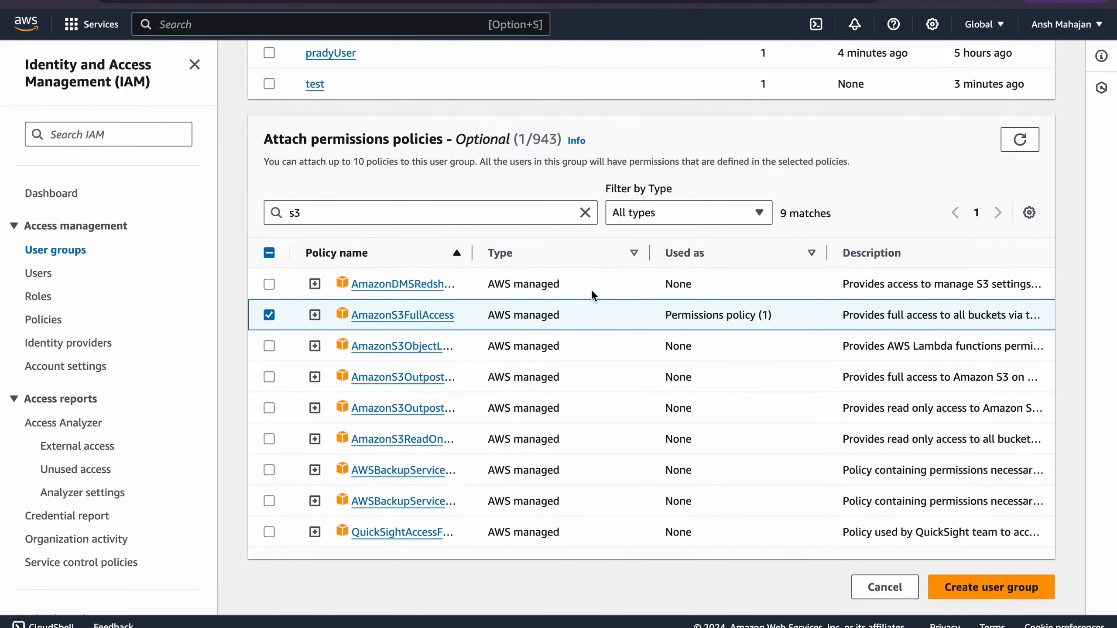
Step: Leave the group form and review the second listed IAM user's group membership and permissions policies
scroll(592, 295, up, 10)
click(44, 273)
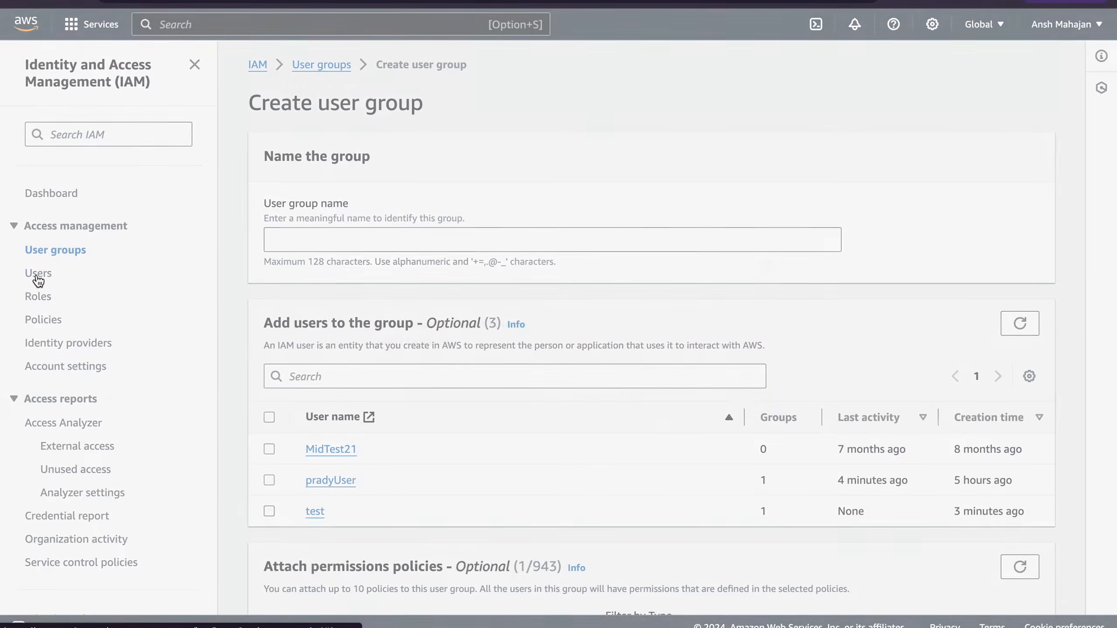
click(730, 407)
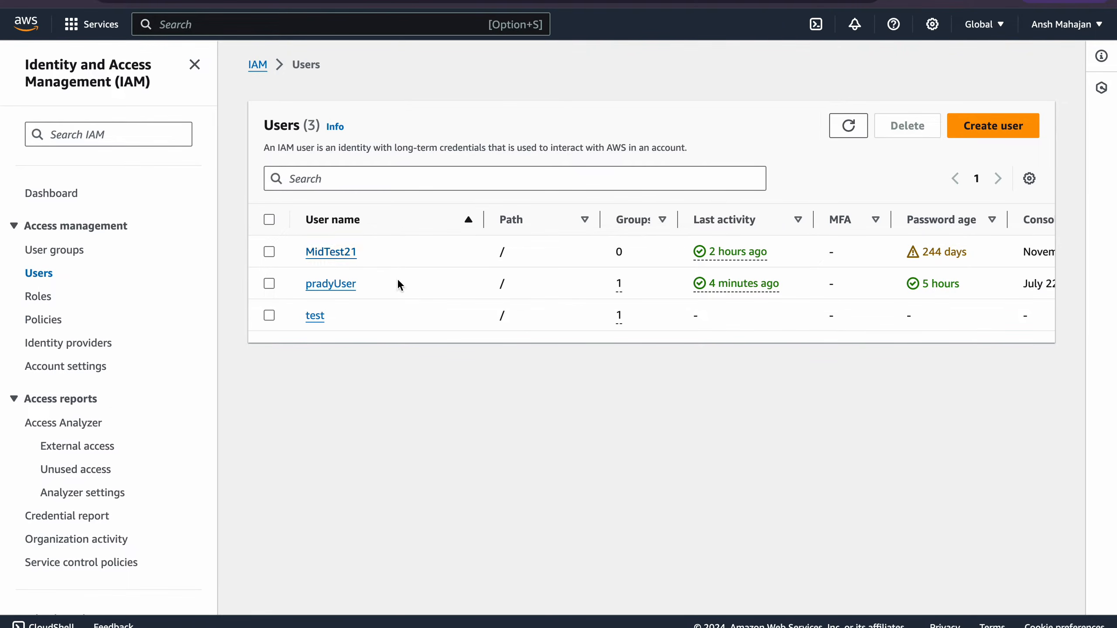
click(330, 283)
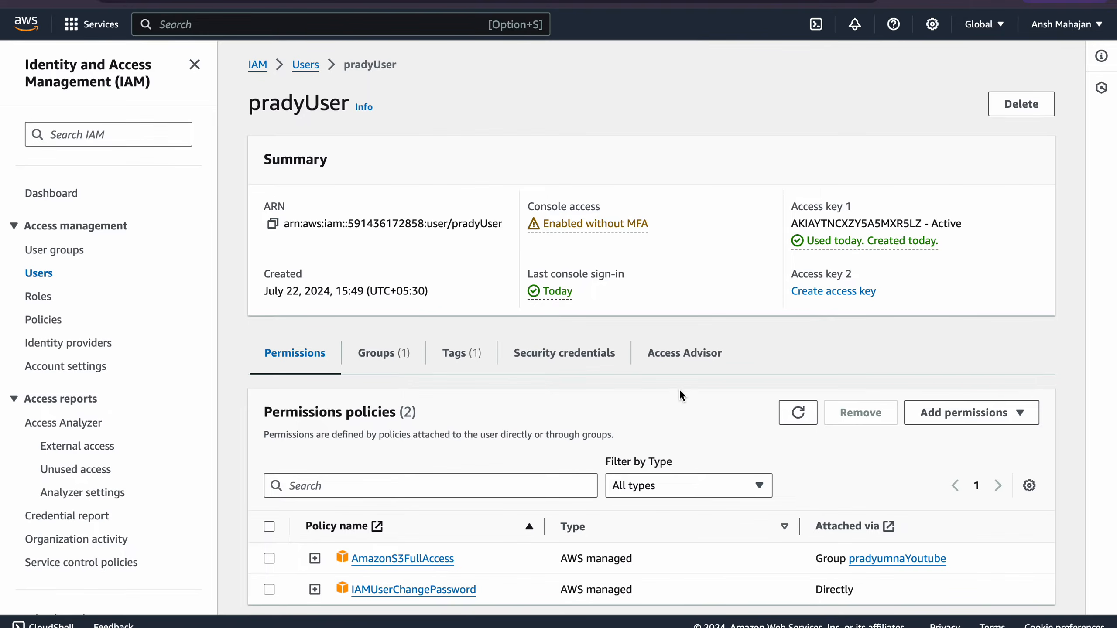
scroll(662, 421, down, 3)
click(395, 280)
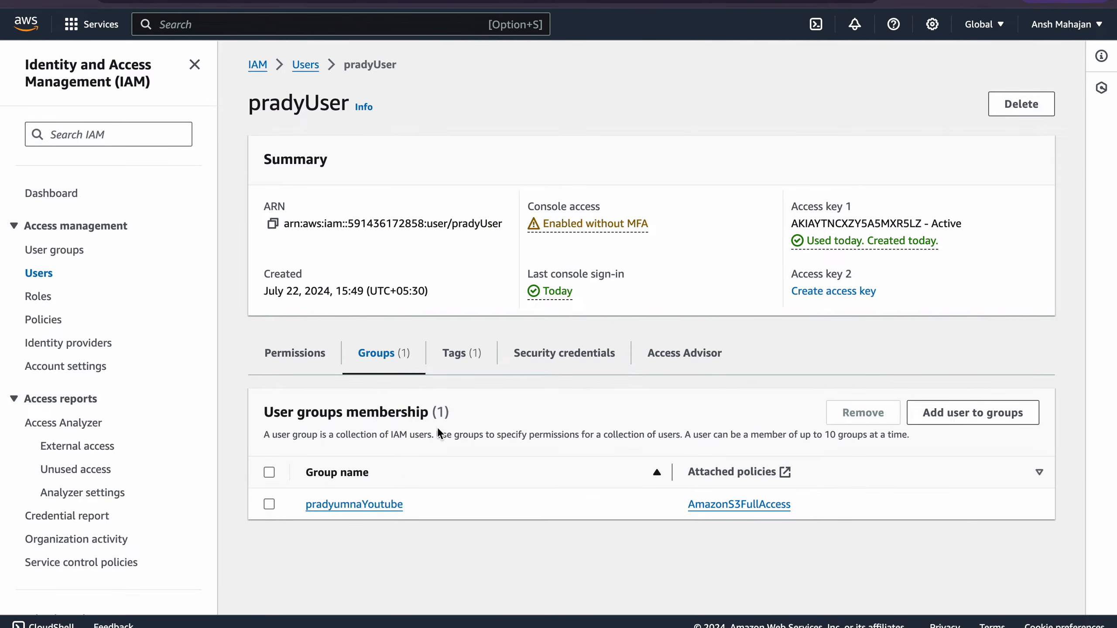
click(295, 357)
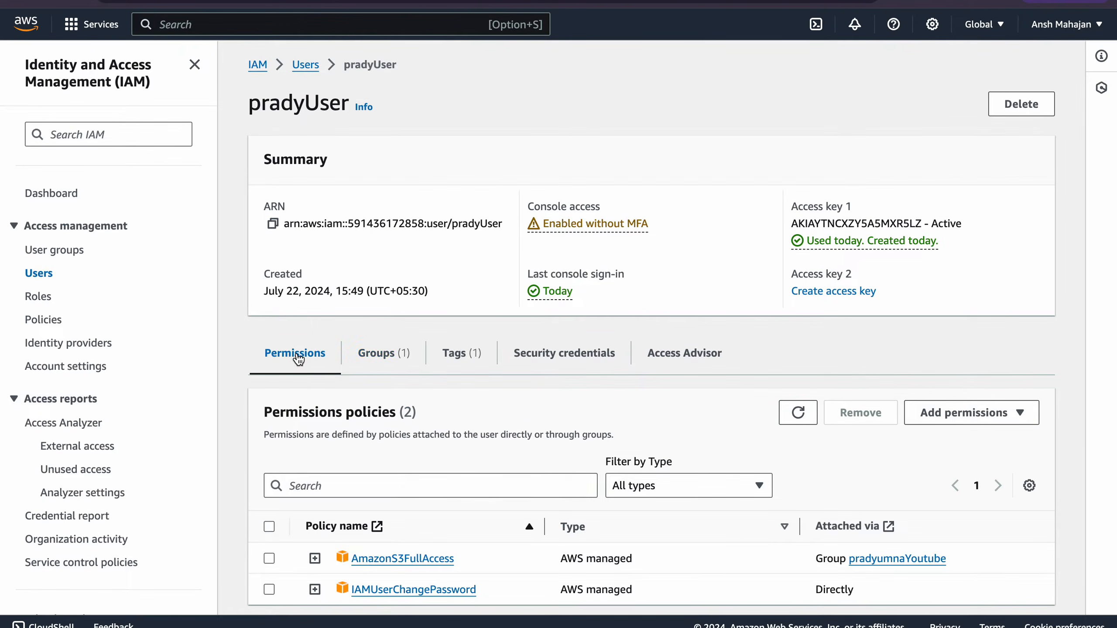
scroll(491, 427, down, 3)
scroll(491, 427, up, 3)
Step: Start an additional access key for the user with Third-party service as its use case, and proceed to the description tag
click(857, 292)
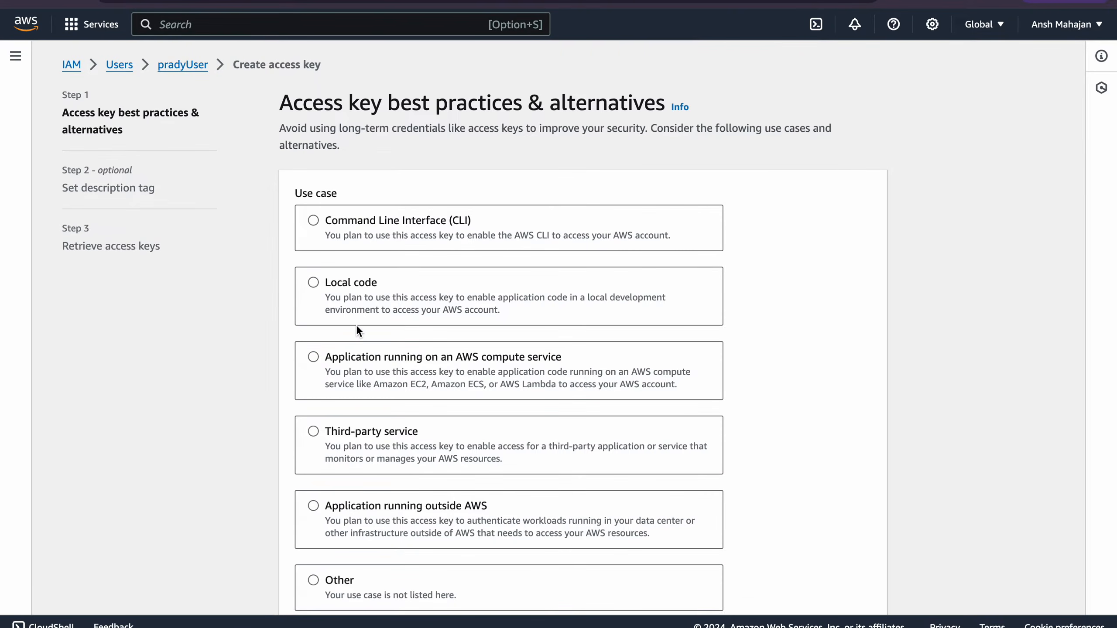
scroll(356, 323, down, 1)
scroll(379, 254, down, 1)
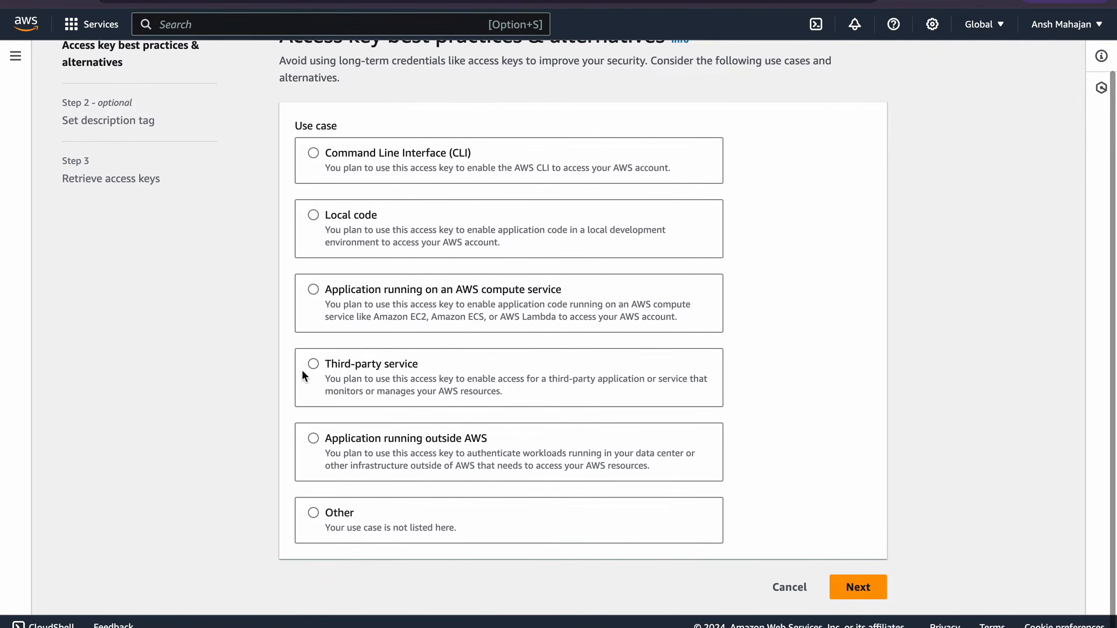
click(312, 364)
scroll(662, 402, down, 4)
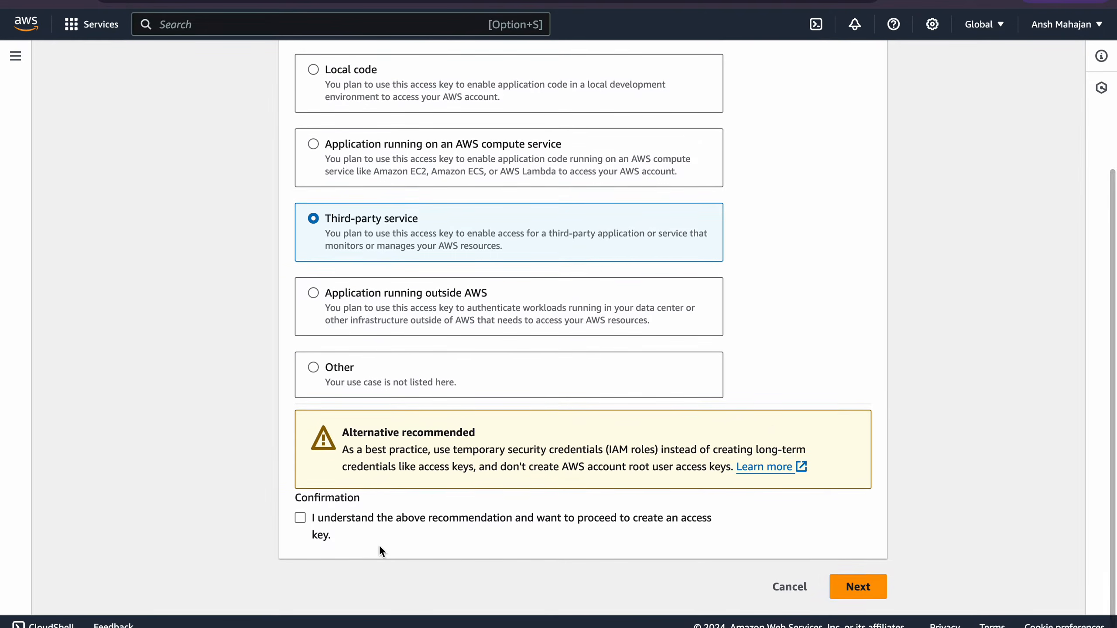
click(869, 592)
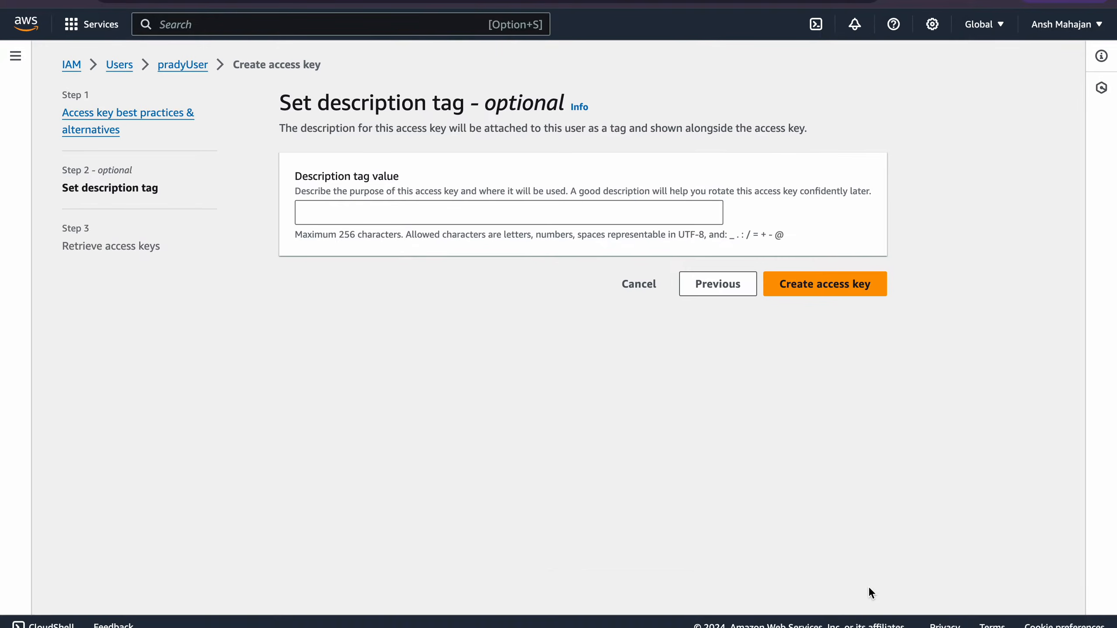
Step: Create the access key with the description tag test-sn-integration and highlight the generated access key value
click(349, 216)
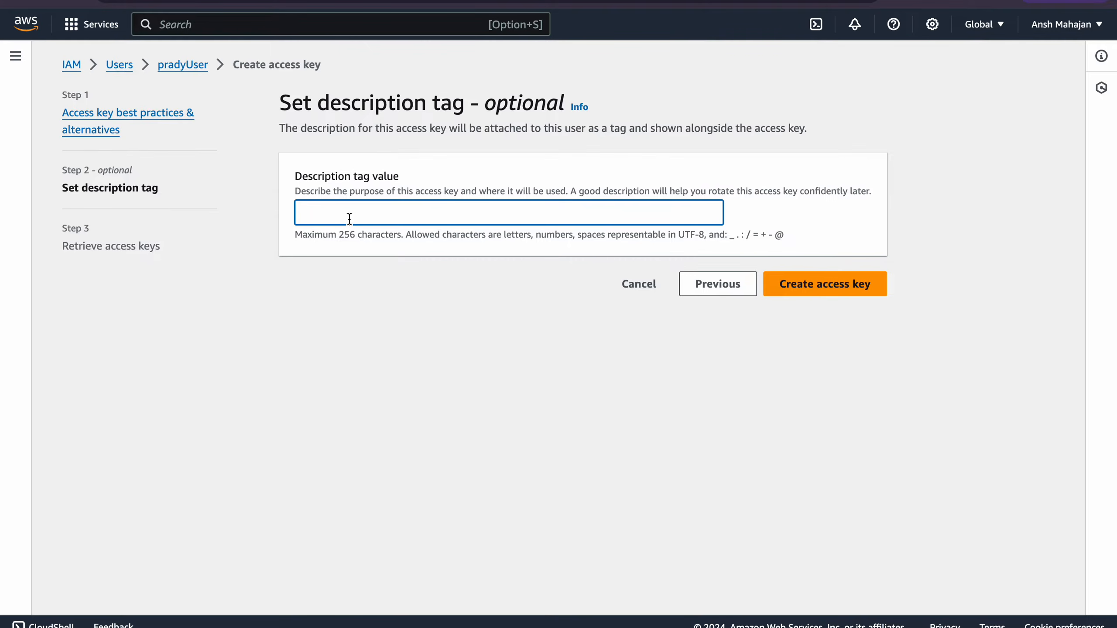
text(test-sn-integration)
click(811, 284)
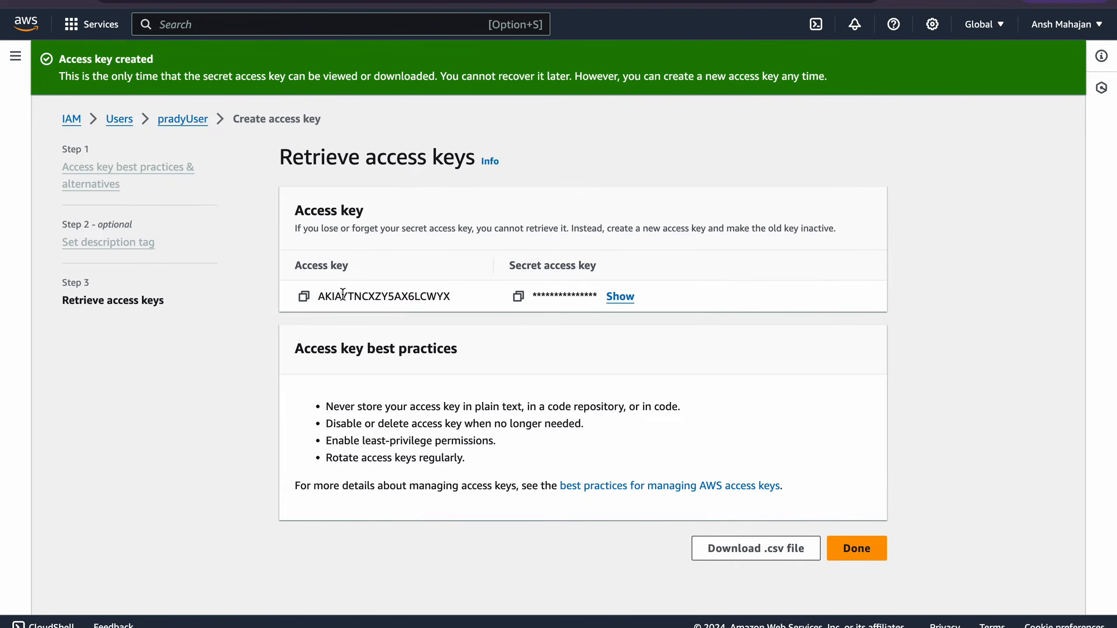
double_click(377, 295)
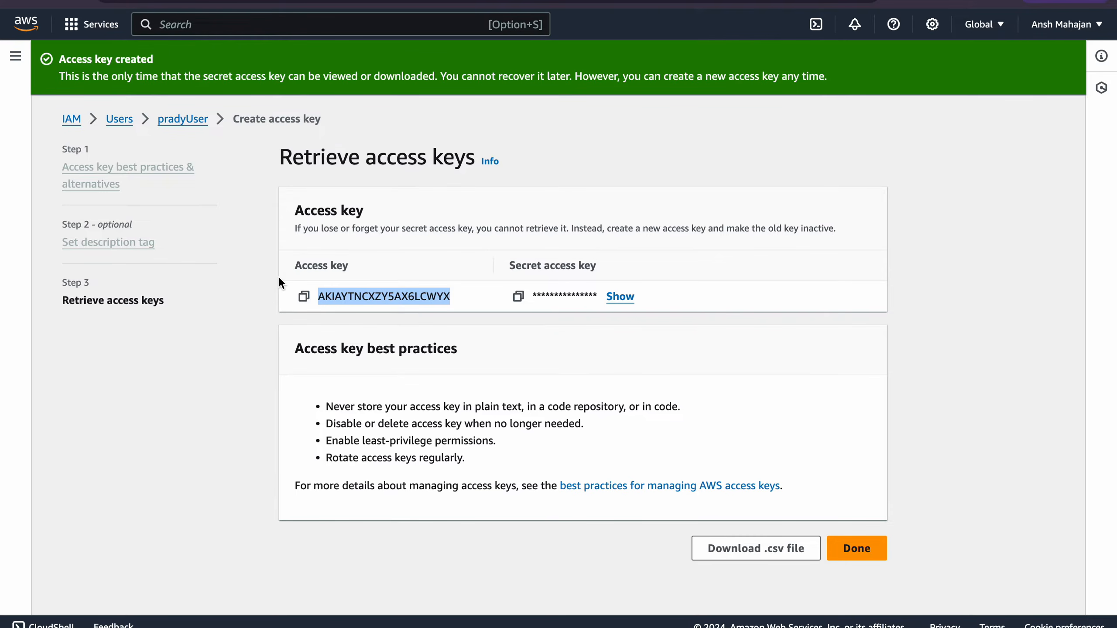
Step: Leave the access key page, search the AWS console for s3, and open the S3 service
click(72, 119)
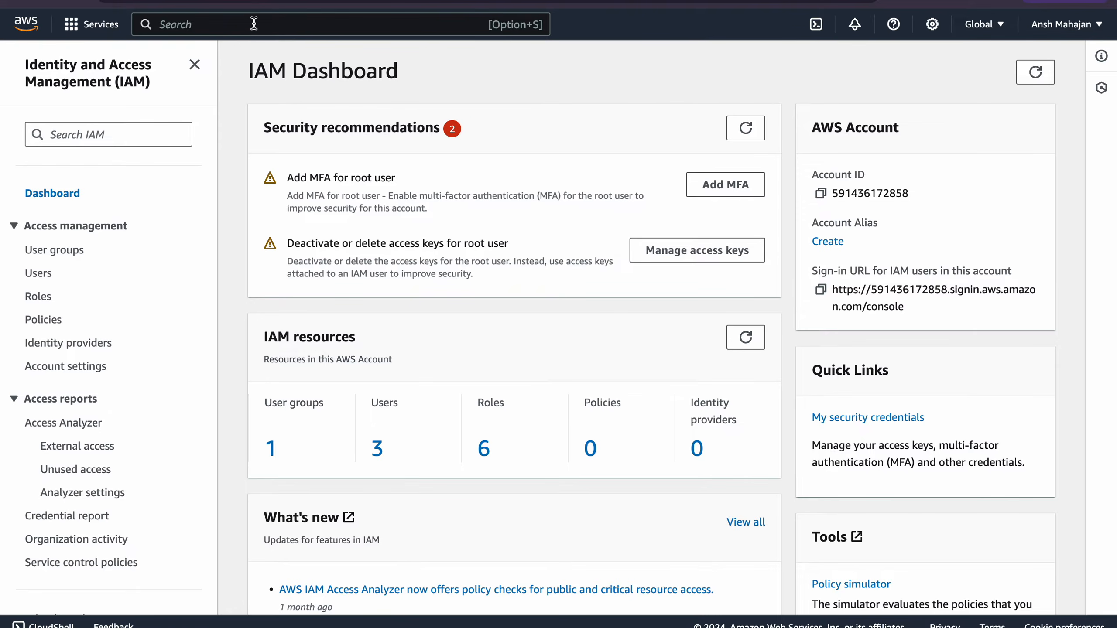
text(s3)
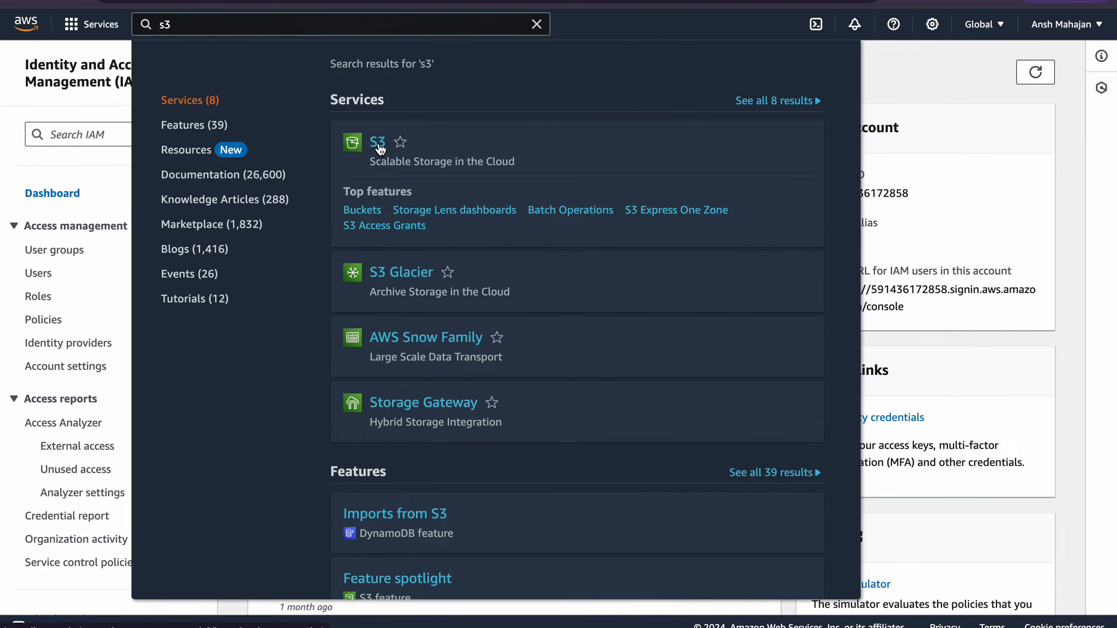
click(379, 148)
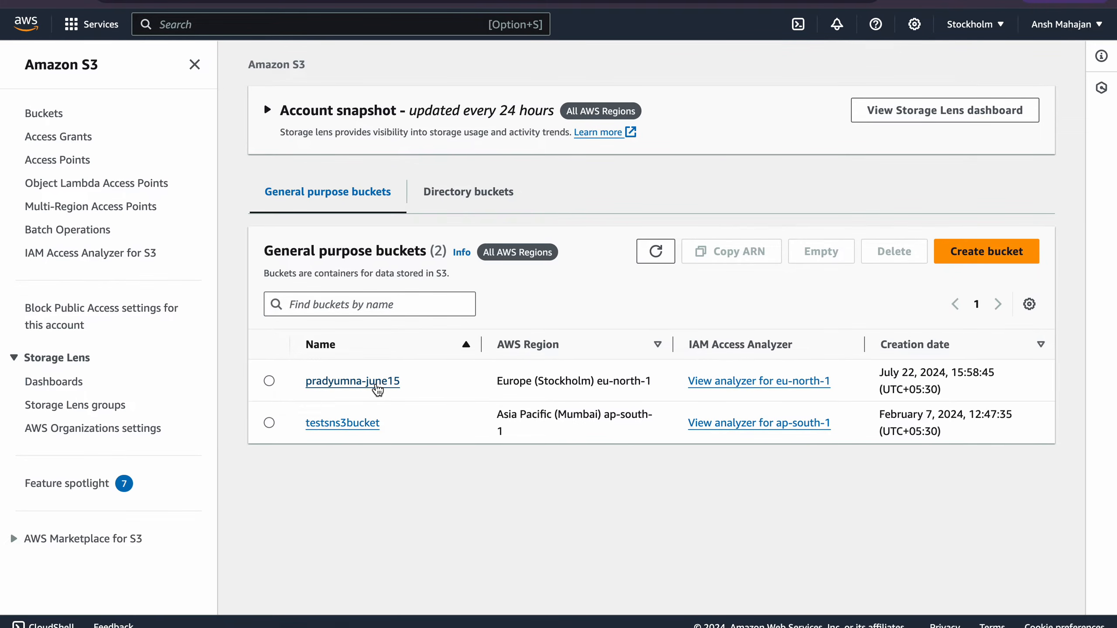
Step: Examine the objects in the Europe (Stockholm) bucket and the contents of its Test/ folder
click(385, 390)
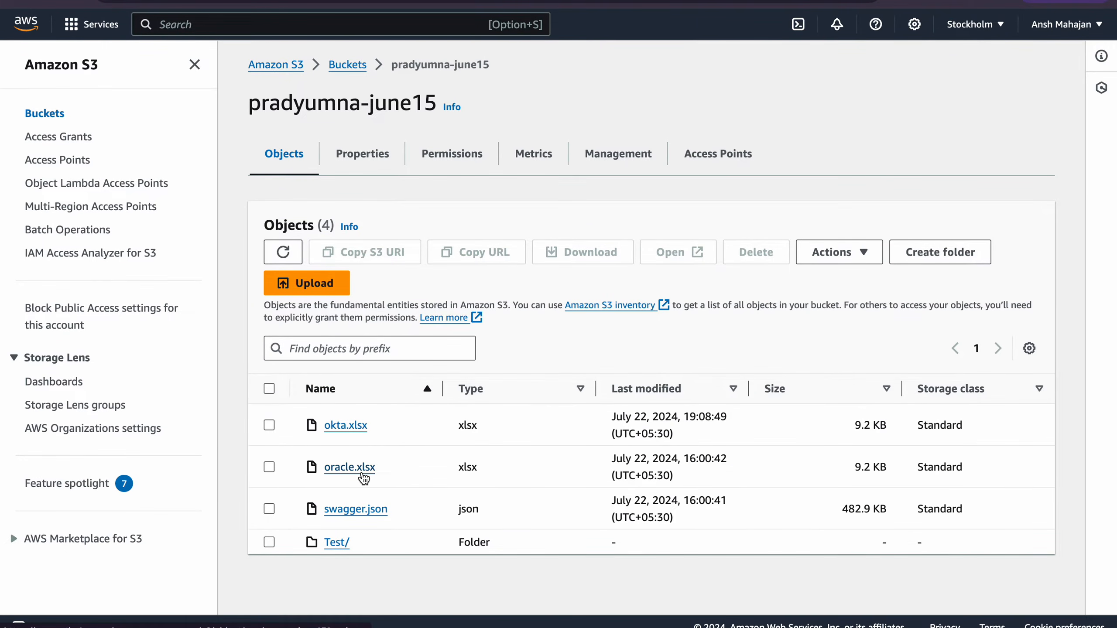
click(338, 544)
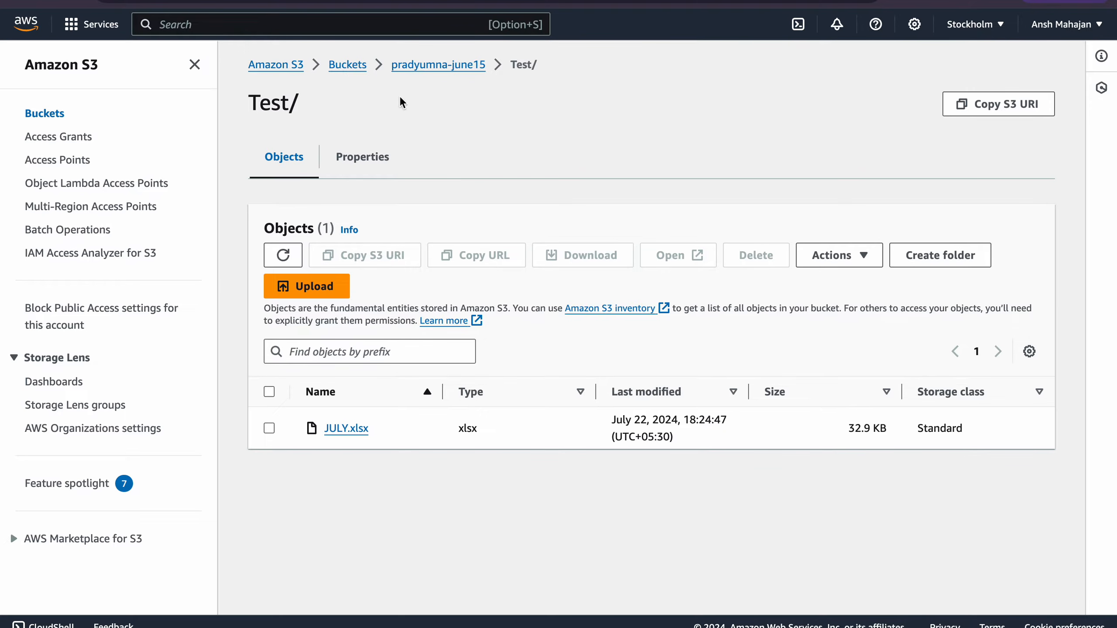
click(428, 65)
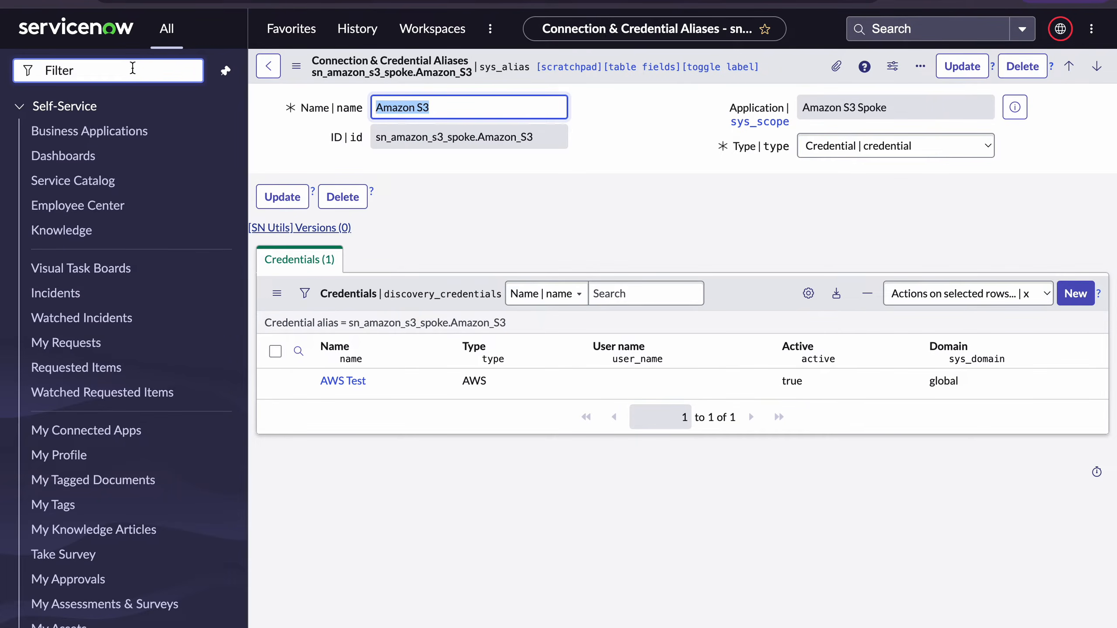
Step: Switch to ServiceNow, filter its navigation for plugin, and open the Plugins module
click(136, 70)
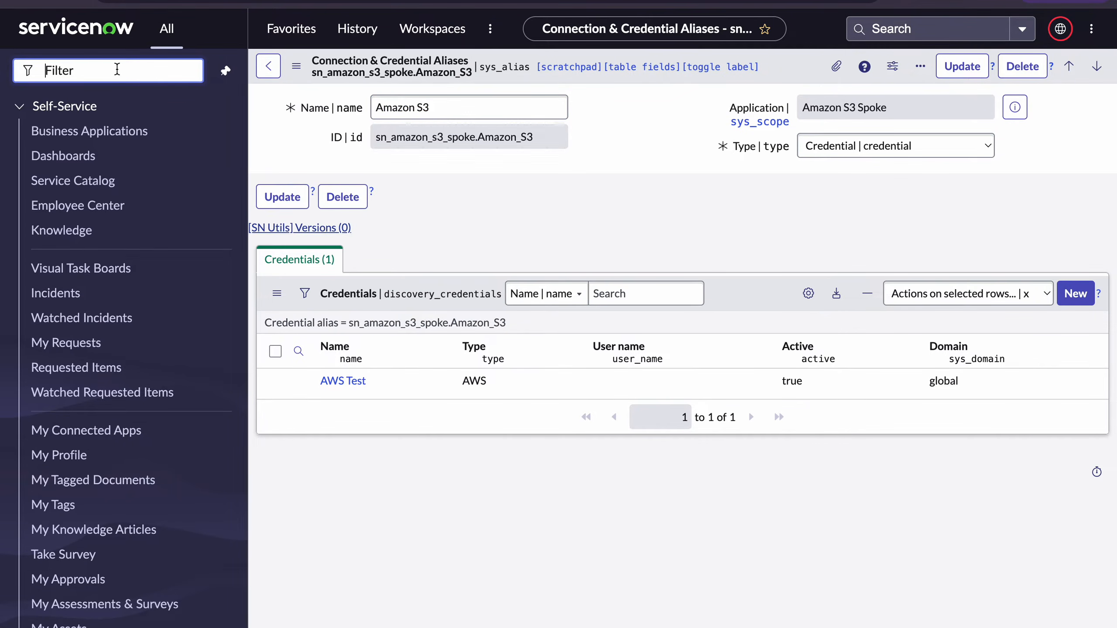
text(connect)
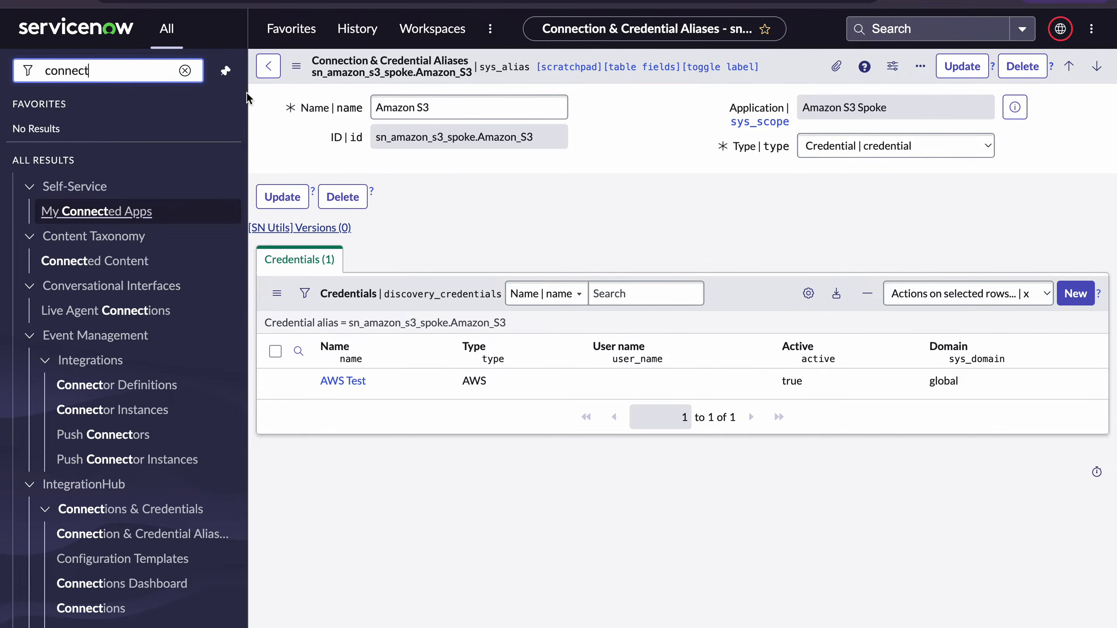
double_click(115, 73)
text(plugin)
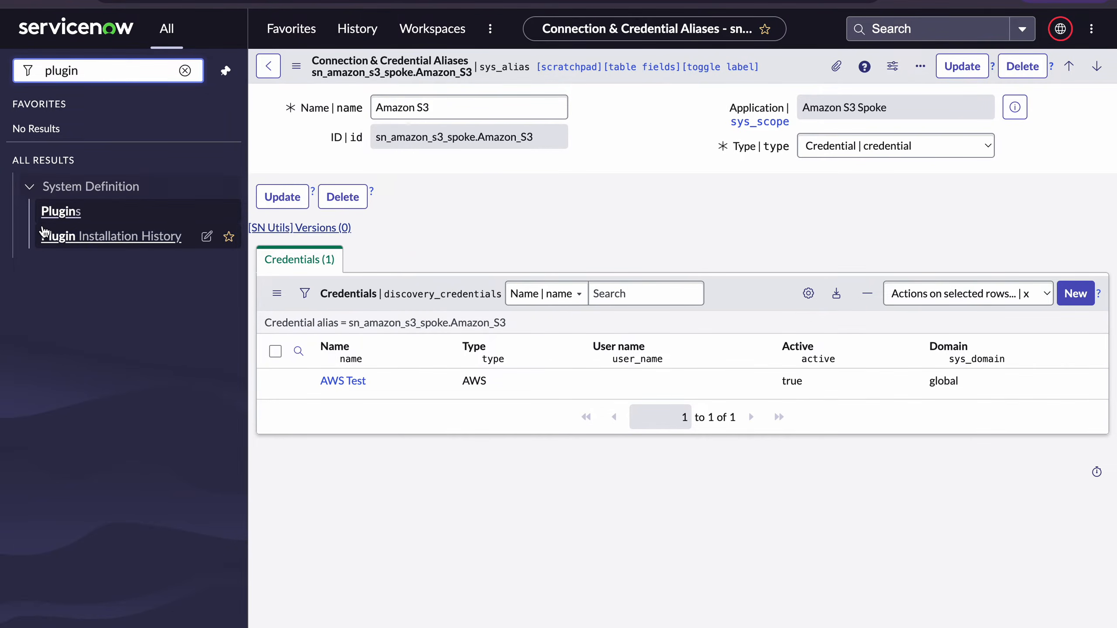
click(62, 213)
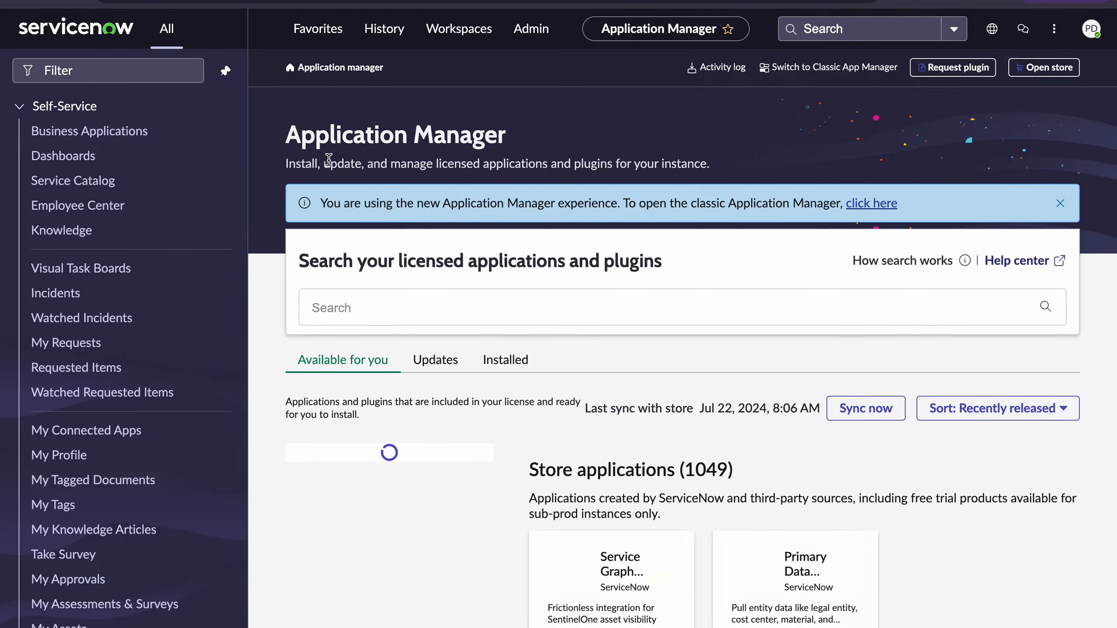
Step: Search the licensed applications and plugins for amazons3 and correct the search term to amazon s3
click(347, 308)
text(ama)
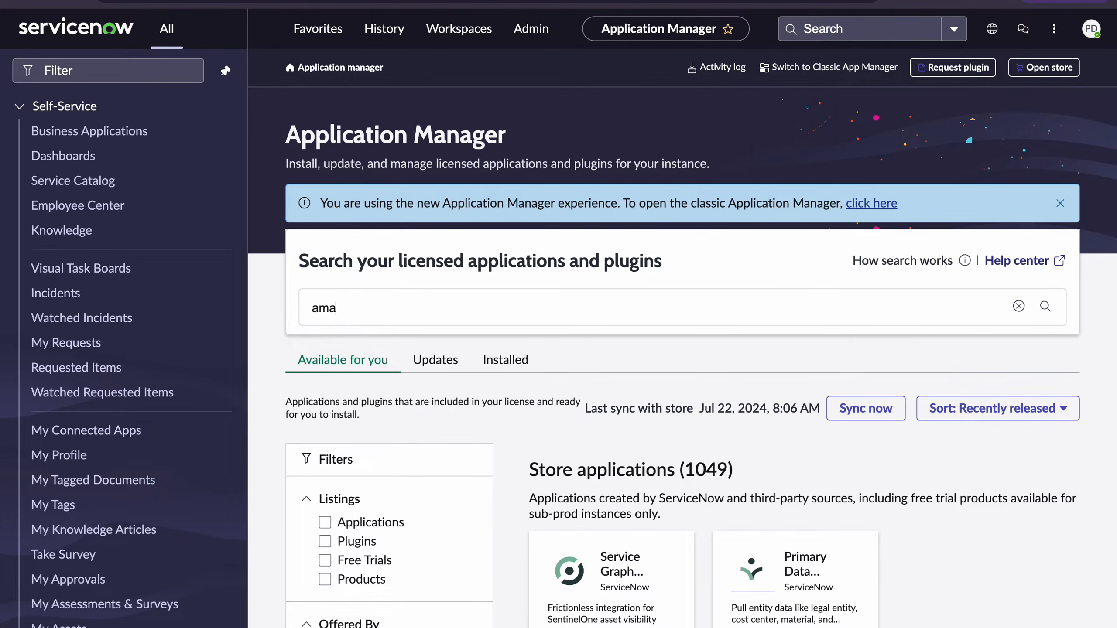
text(zons3)
key(Return)
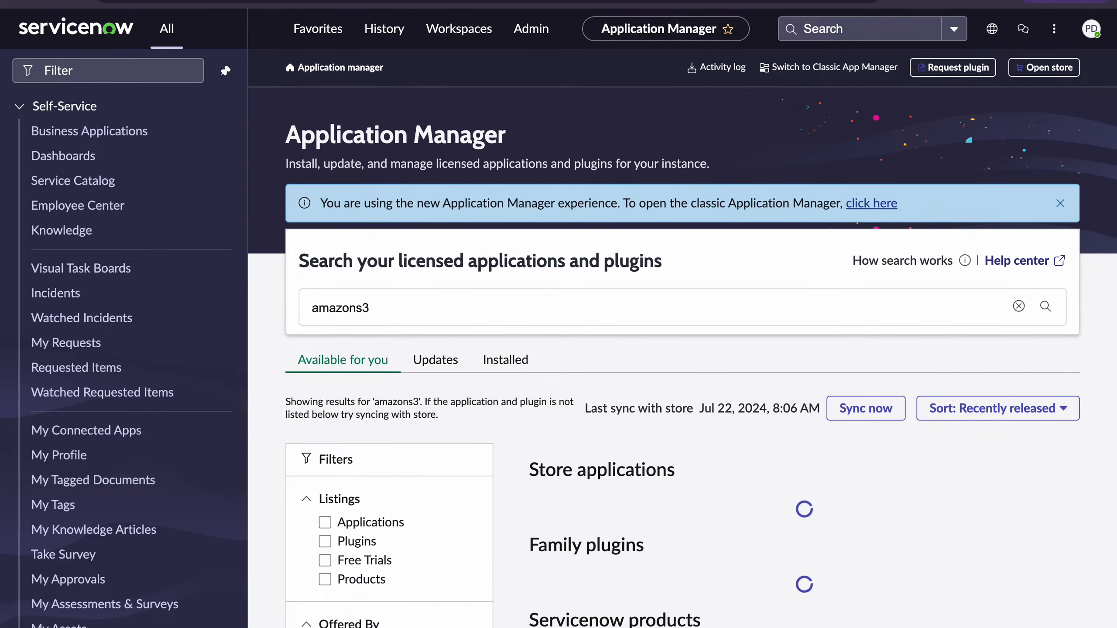
scroll(528, 399, down, 1)
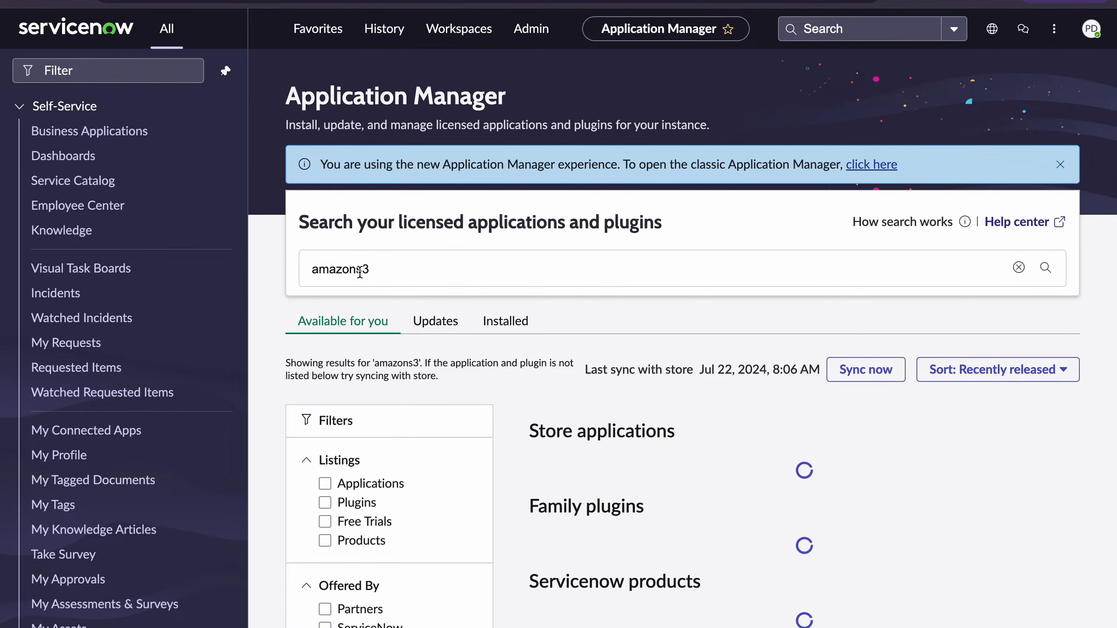
click(356, 269)
key(Return)
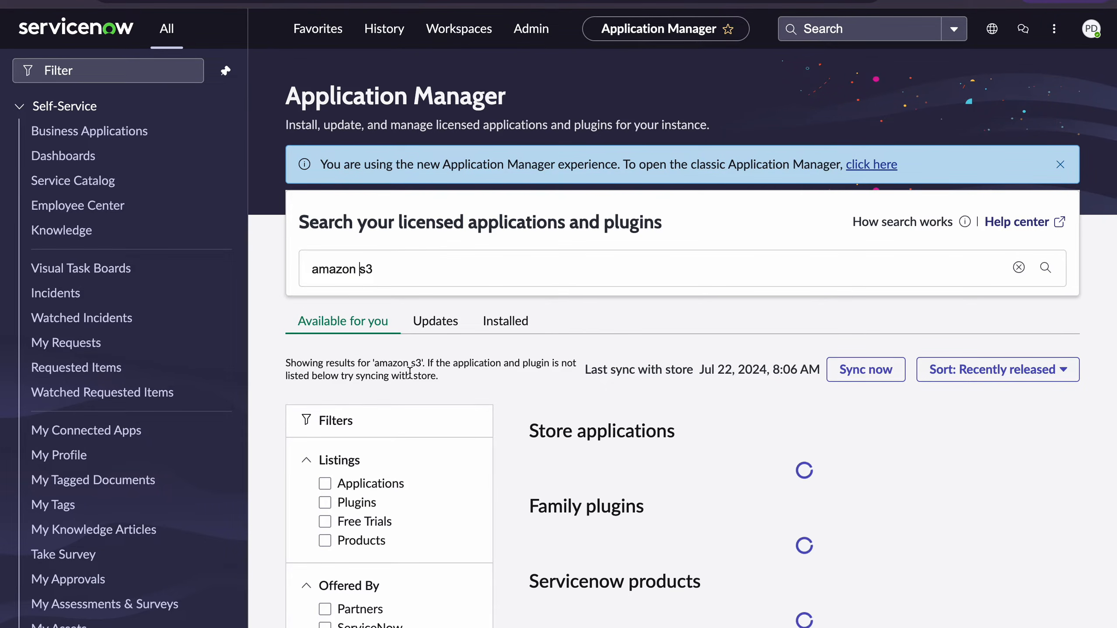
Step: Shorten the plugin search term to s3 and examine the matching installed applications
key(BackSpace)
key(BackSpace)
key(BackSpace)
key(BackSpace)
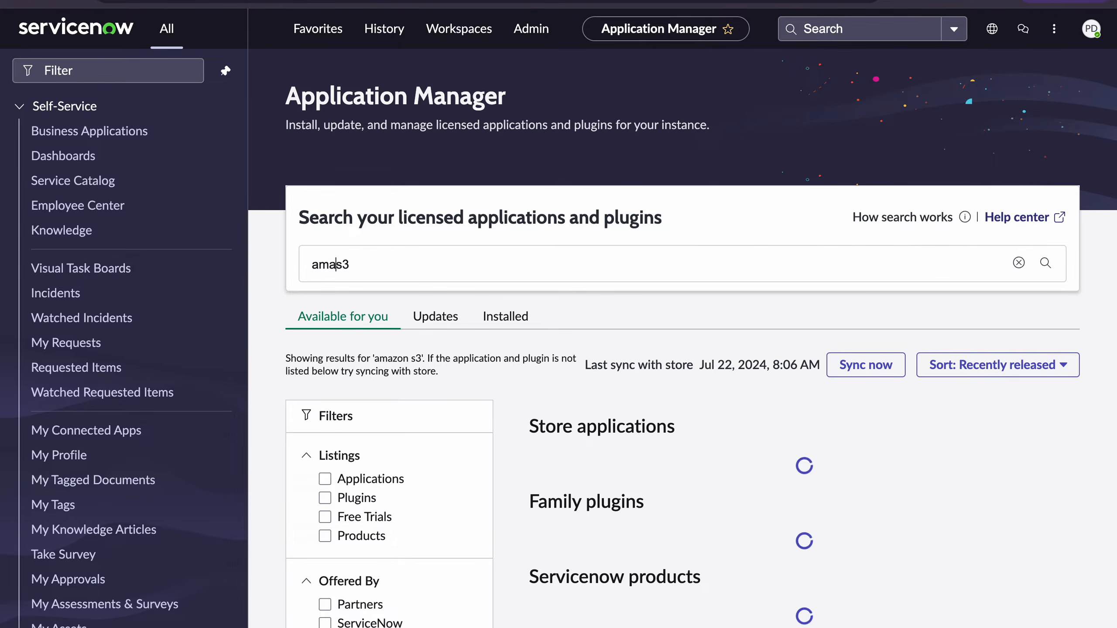
key(BackSpace)
key(BackSpace)
key(BackSpace)
key(Return)
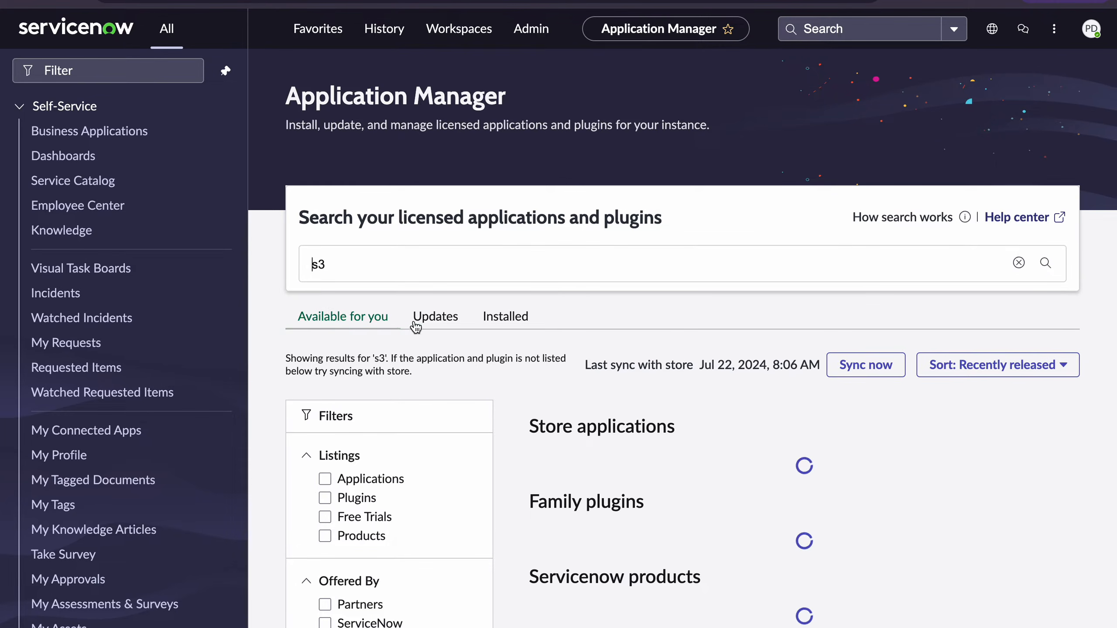
click(505, 317)
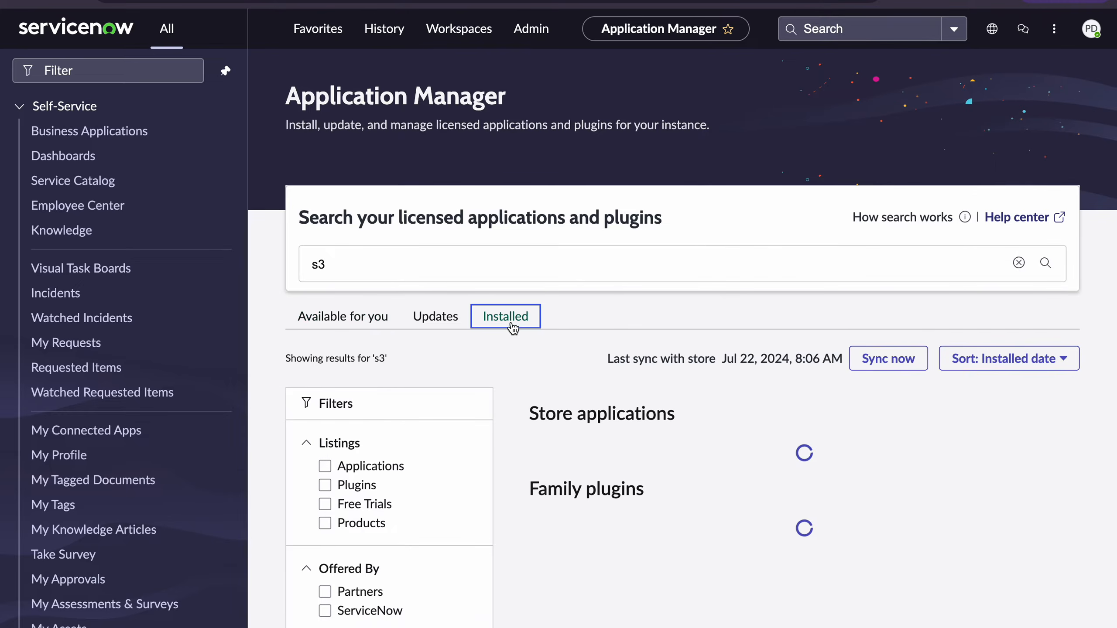
scroll(564, 346, down, 1)
scroll(564, 346, down, 1)
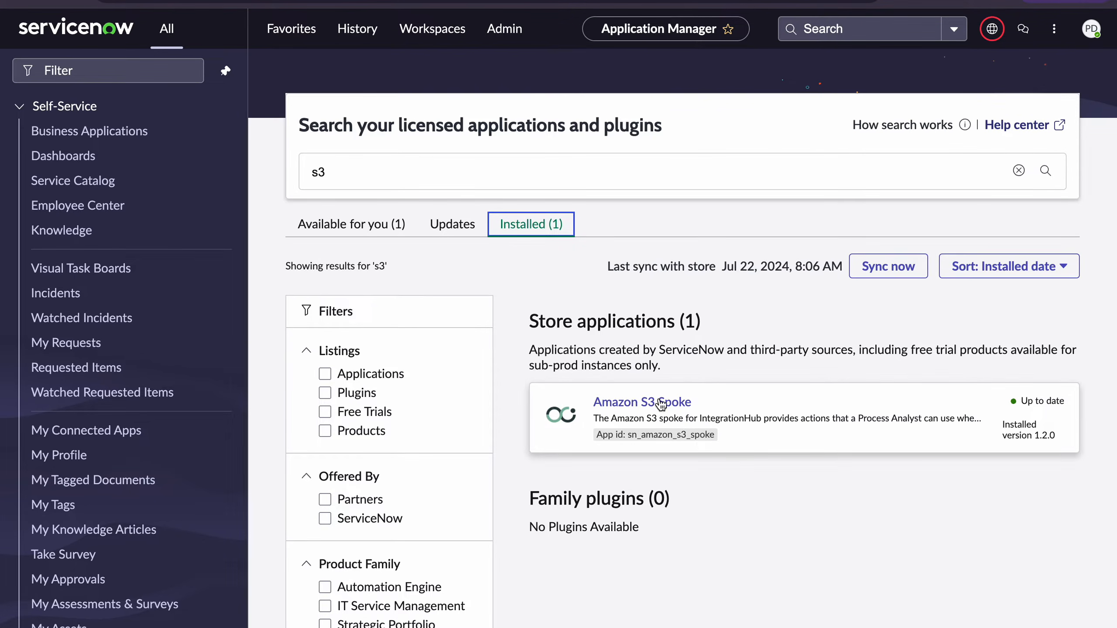
scroll(531, 273, up, 3)
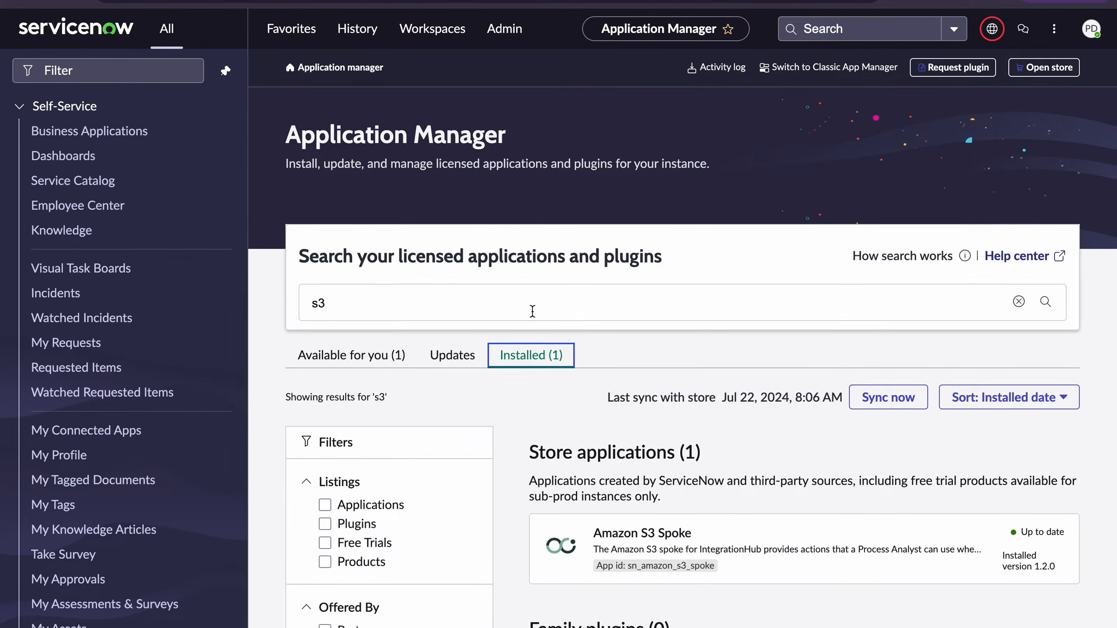
Step: Filter the ServiceNow navigation for connection and open the Connection & Credential Aliases list
click(66, 70)
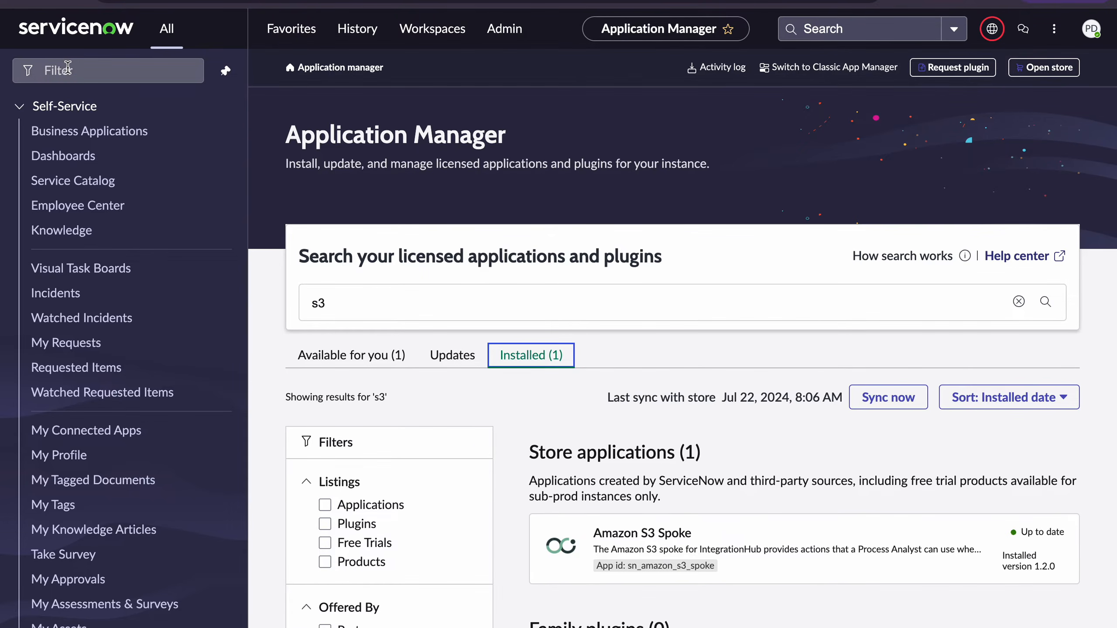
text(connect)
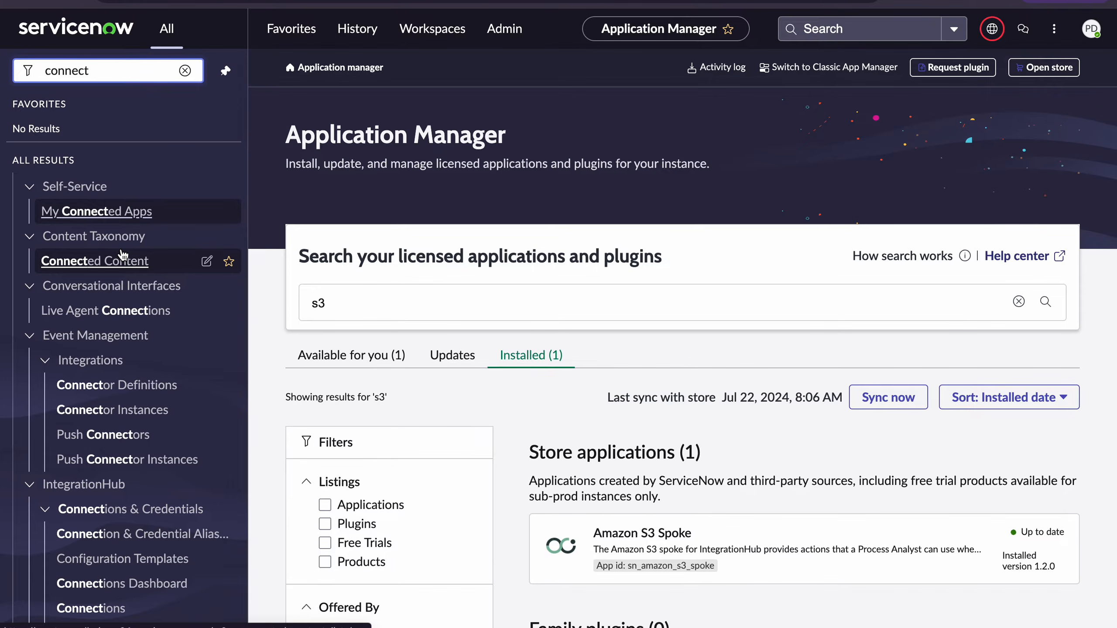
text(ion)
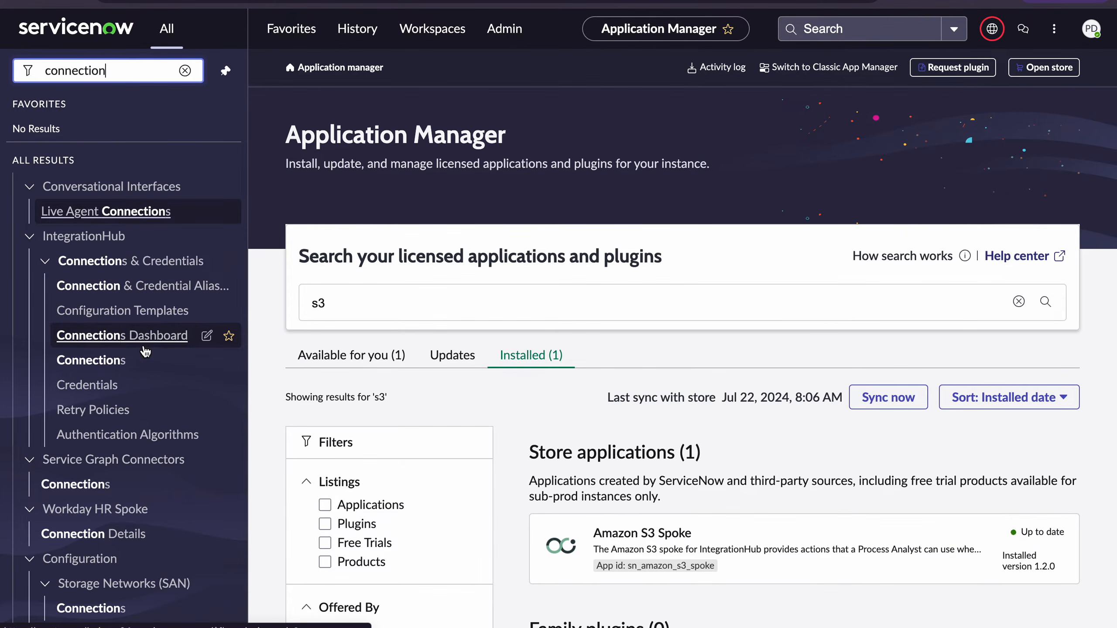
click(142, 297)
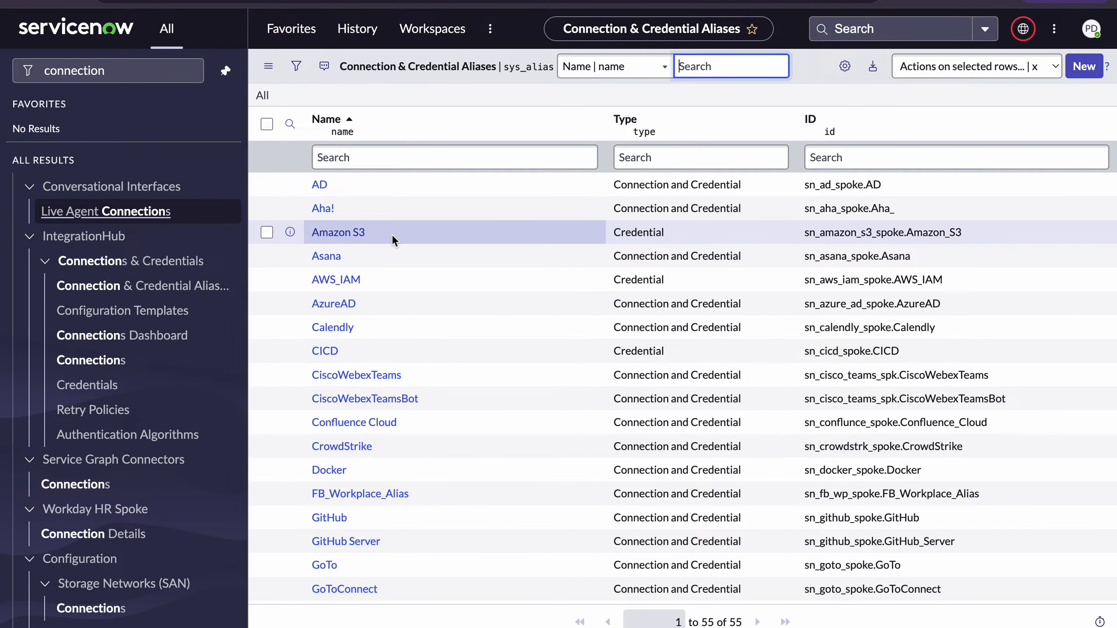
Step: Open the AWS Test credential of the Amazon S3 alias and highlight its Access Key ID and Secret Access Key fields
click(348, 236)
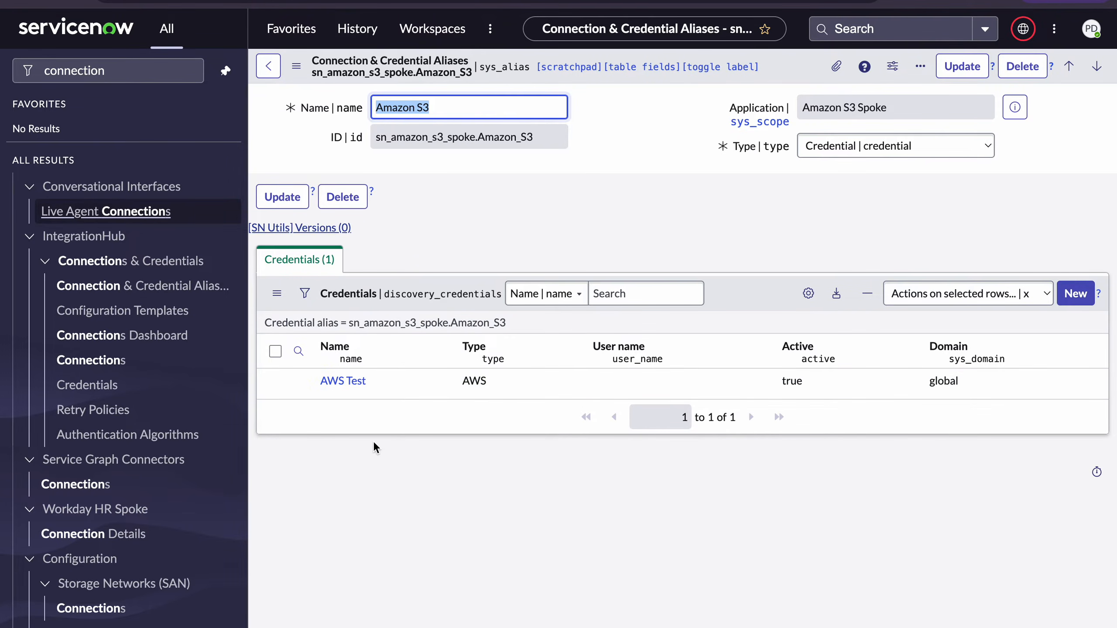
click(343, 380)
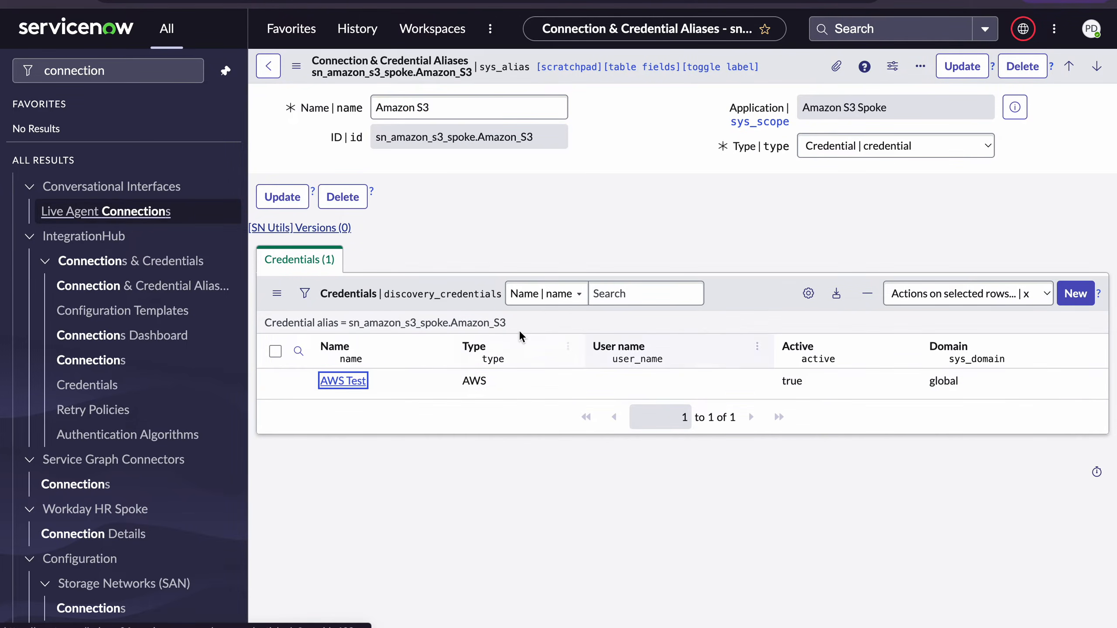
click(361, 385)
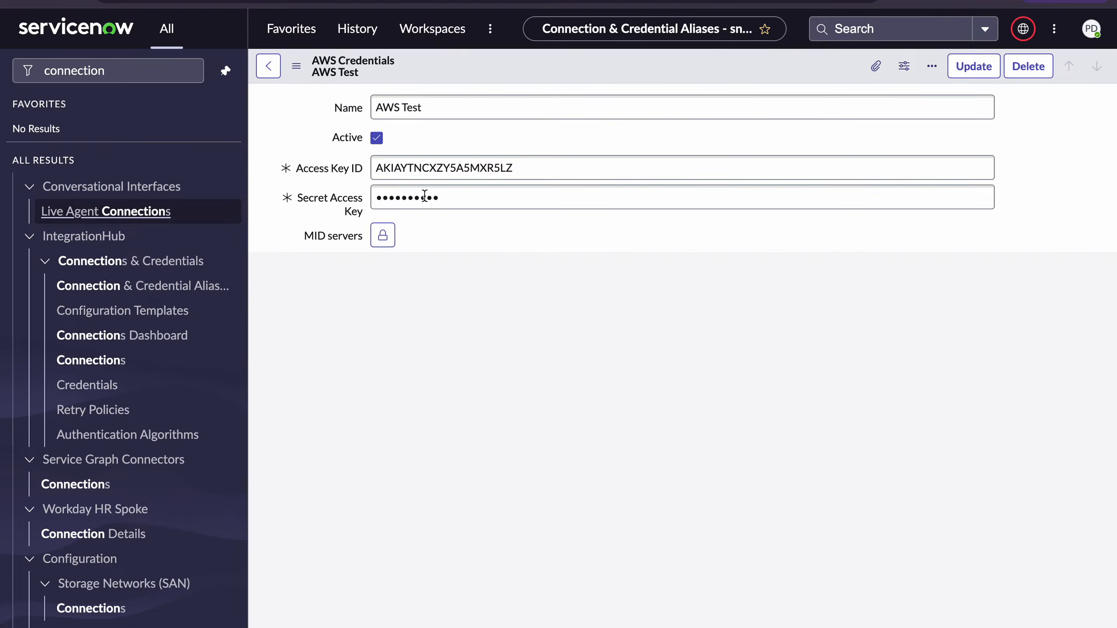
double_click(430, 168)
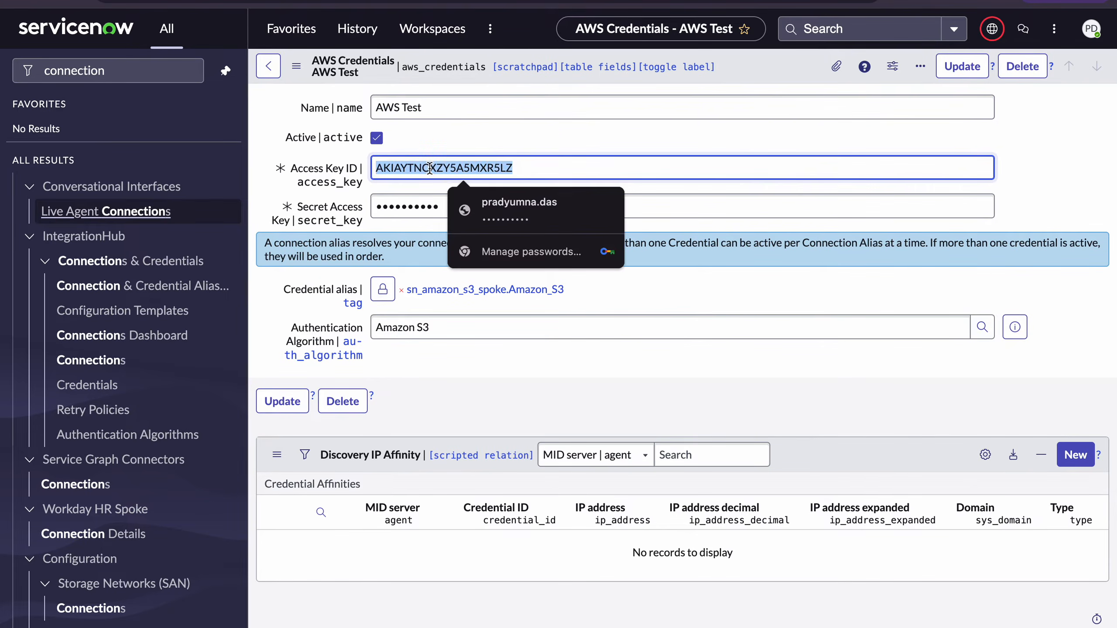
click(405, 211)
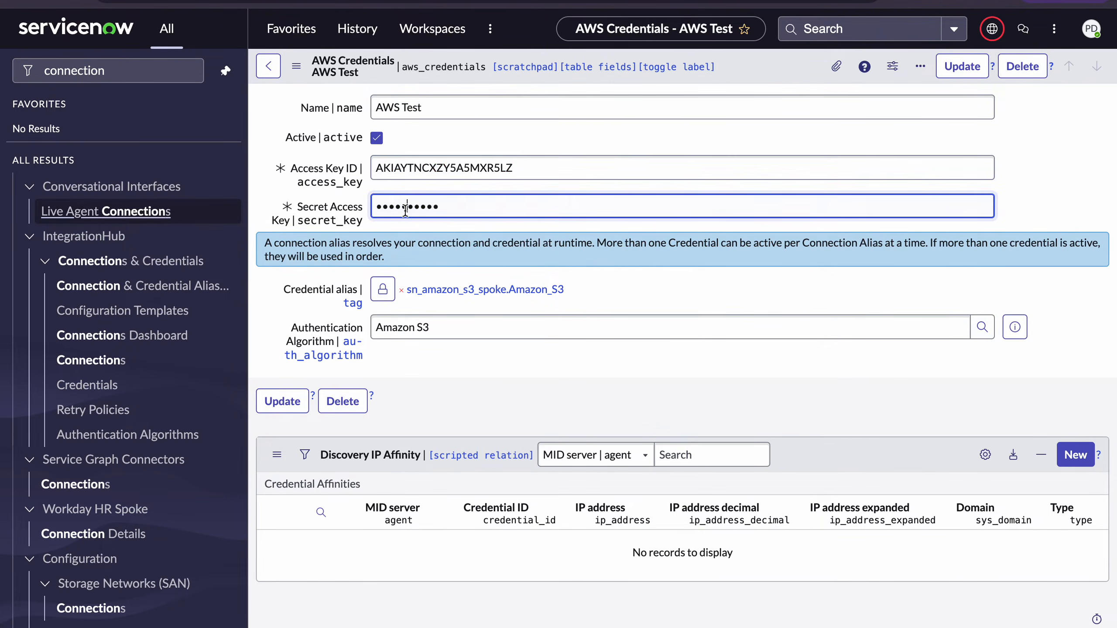
double_click(405, 207)
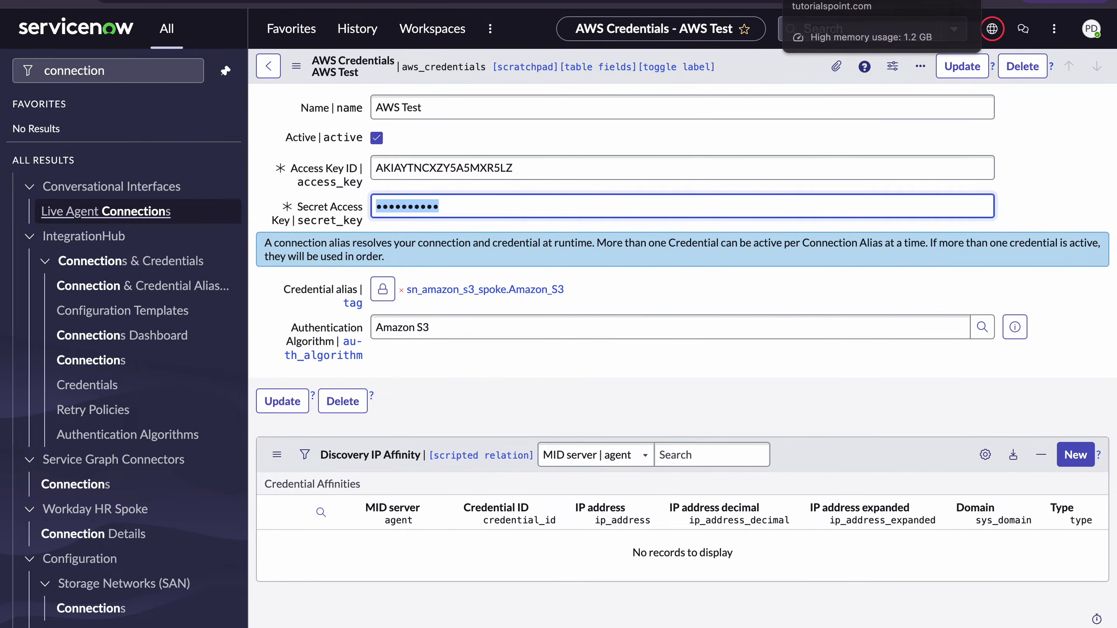
Step: Check the S3 bucket in the AWS console, and switch to Workflow Studio to examine Look up Buckets in the AWS Test subflow
click(751, 0)
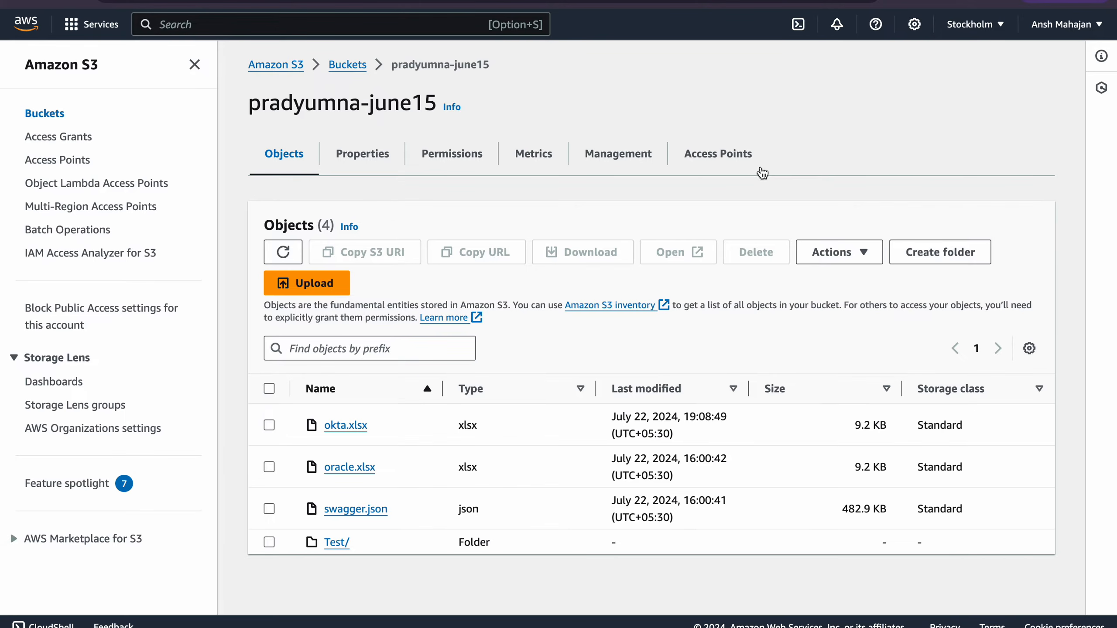
click(234, 5)
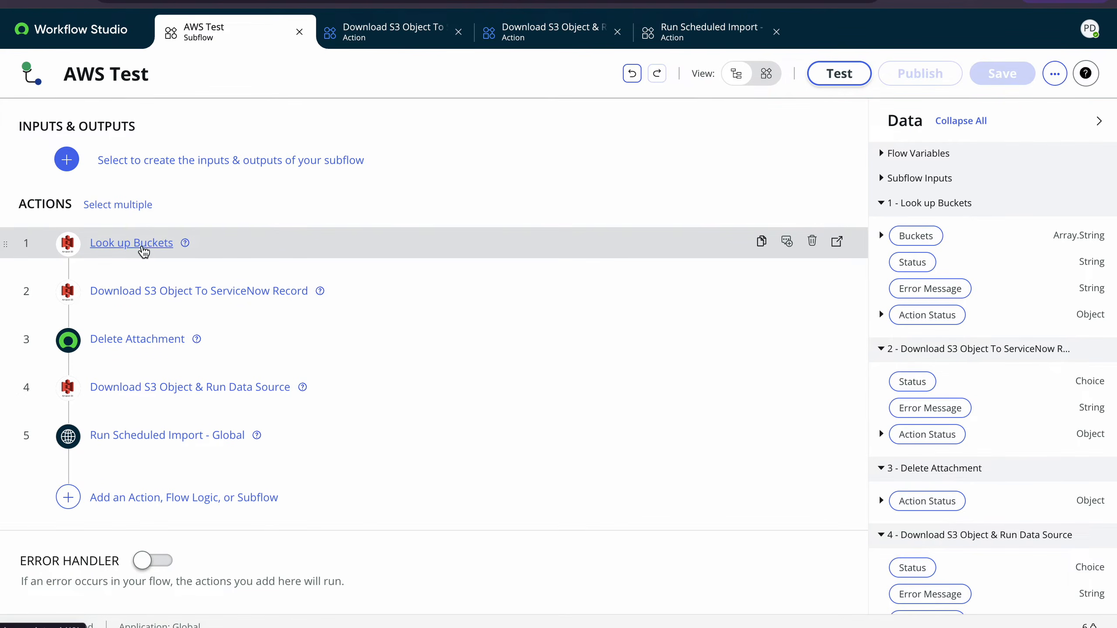
click(144, 250)
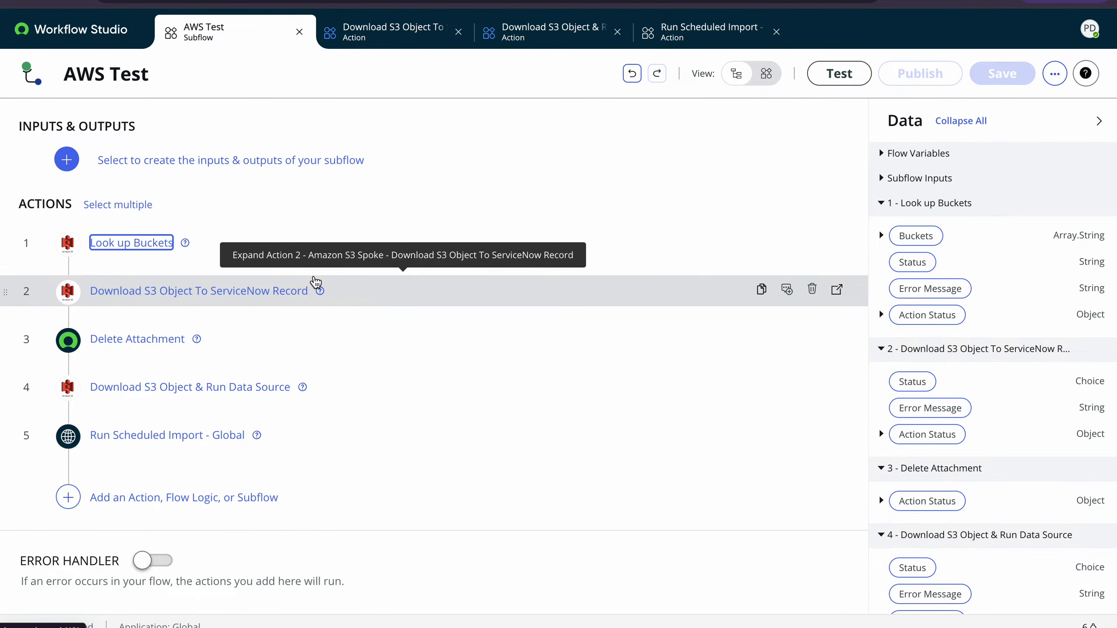
click(545, 1)
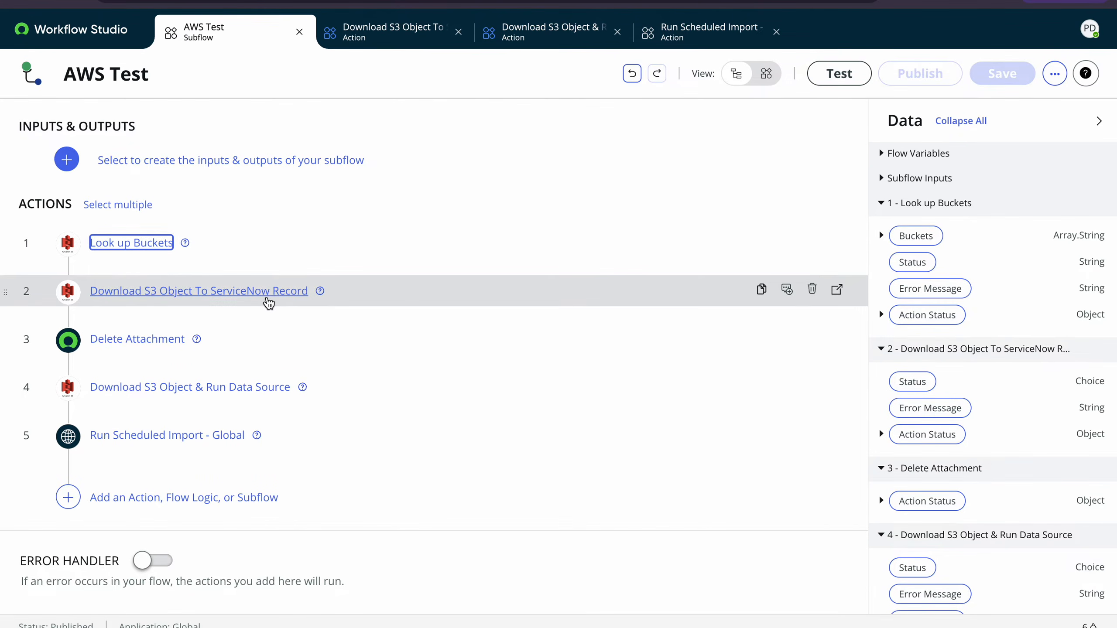
Step: In the Download S3 Object To ServiceNow Record action, keep the june15 bucket, set Key Of Object to oracle.xlsx and apply the settings
click(220, 296)
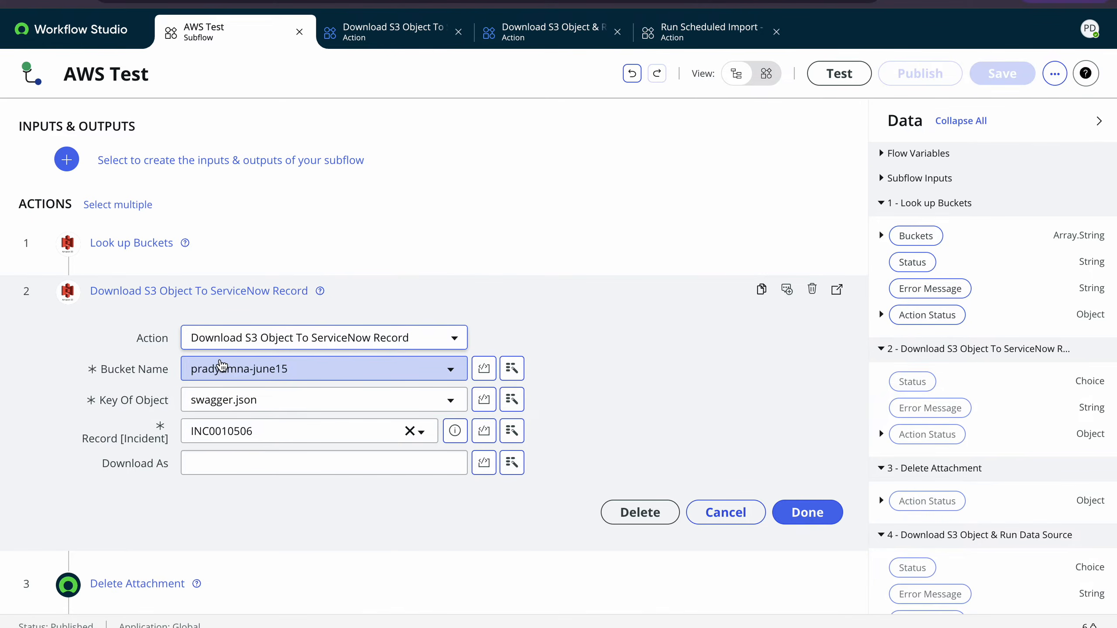
click(258, 366)
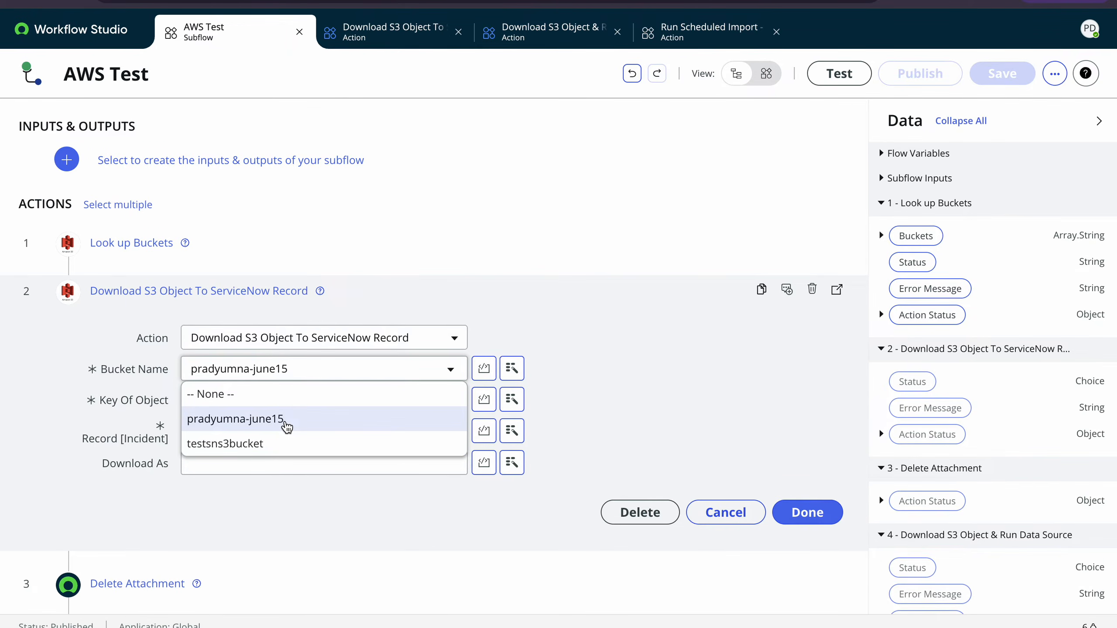
click(305, 418)
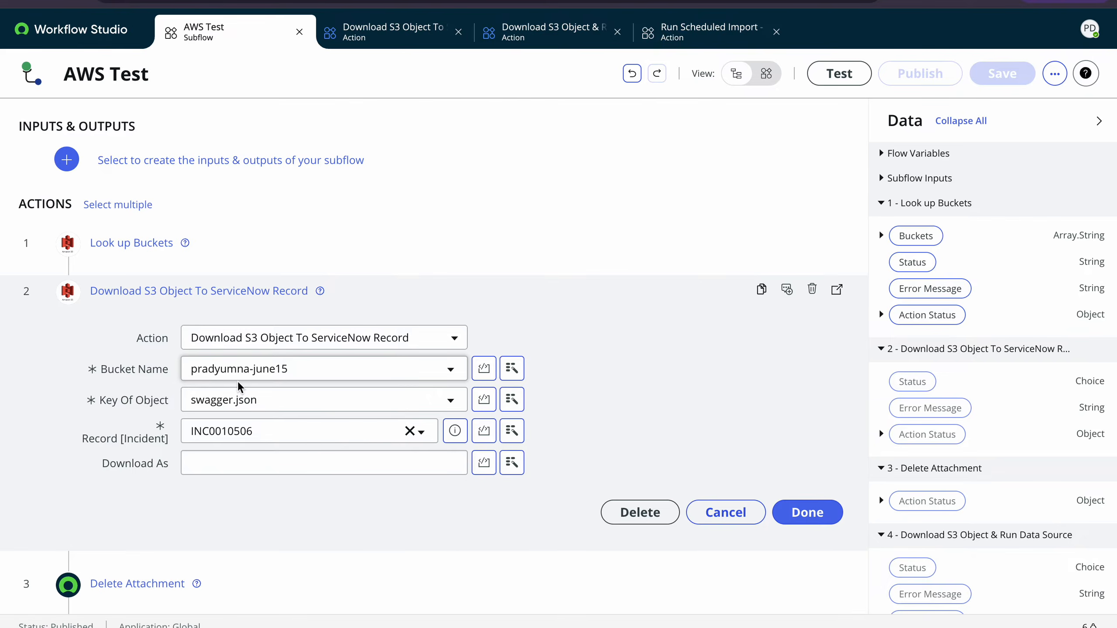
click(254, 398)
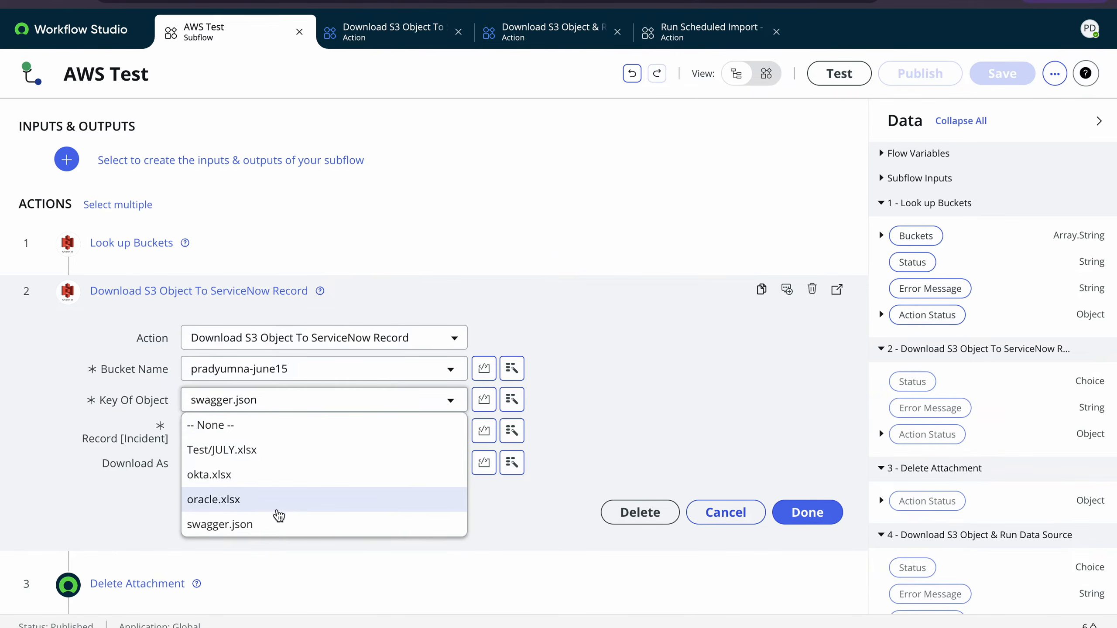
click(242, 500)
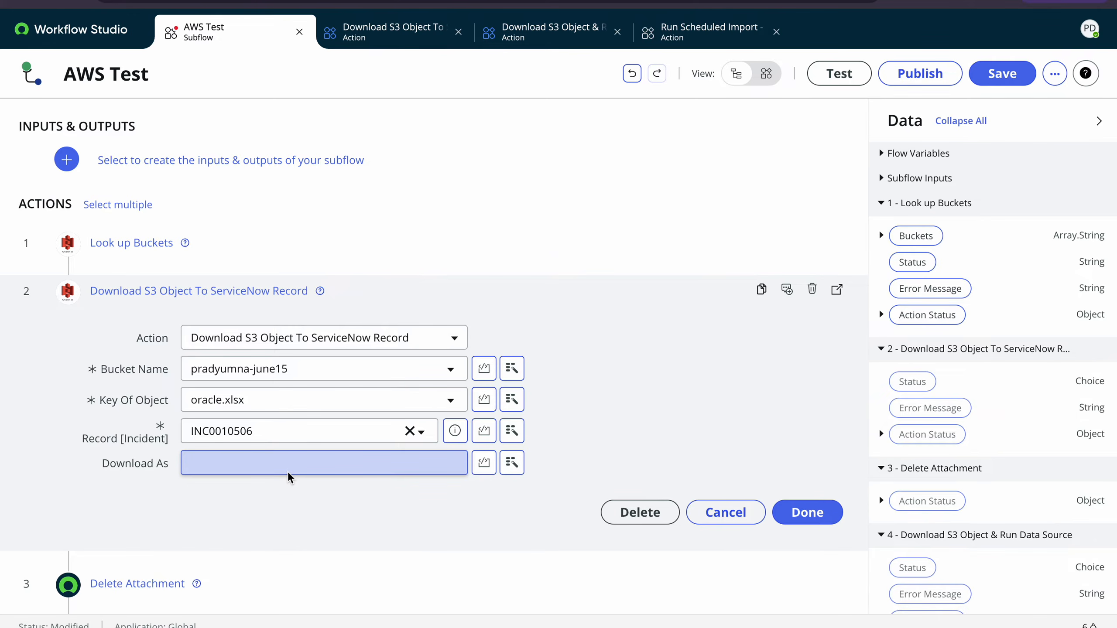
click(814, 518)
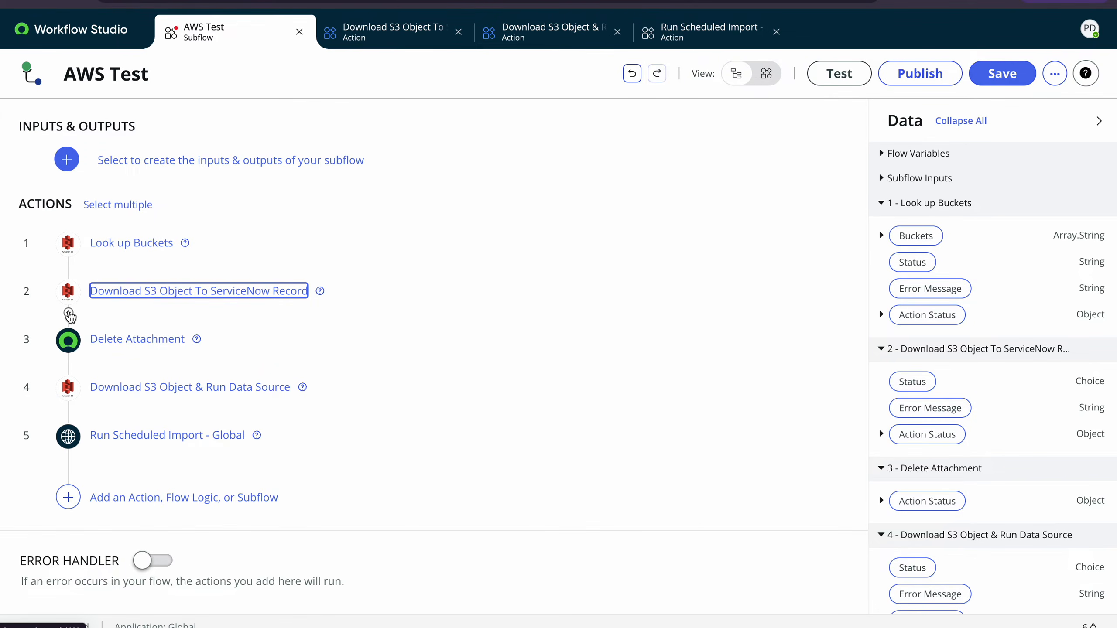
Step: Start adding an action after the second one and examine the actions offered by the Amazon S3 spoke
click(68, 318)
click(148, 336)
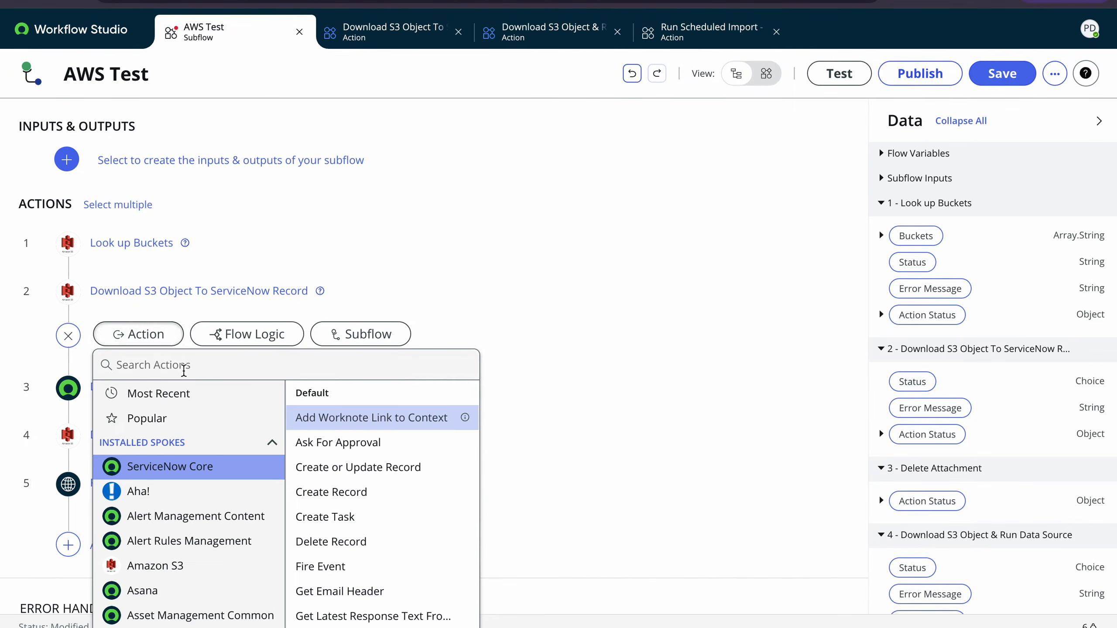
scroll(176, 572, down, 1)
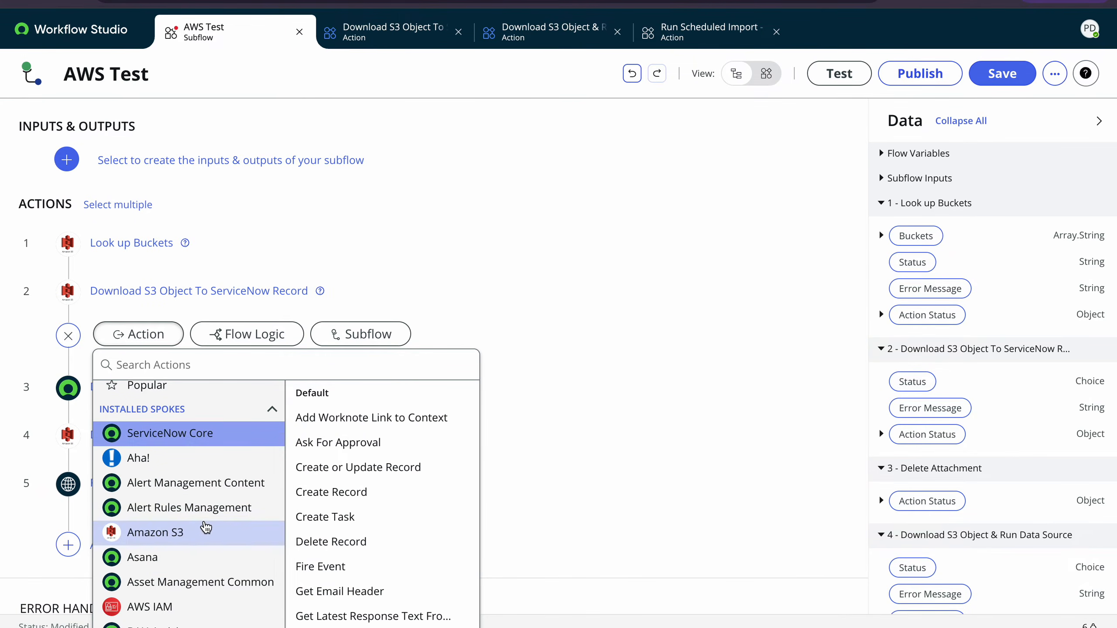
click(168, 536)
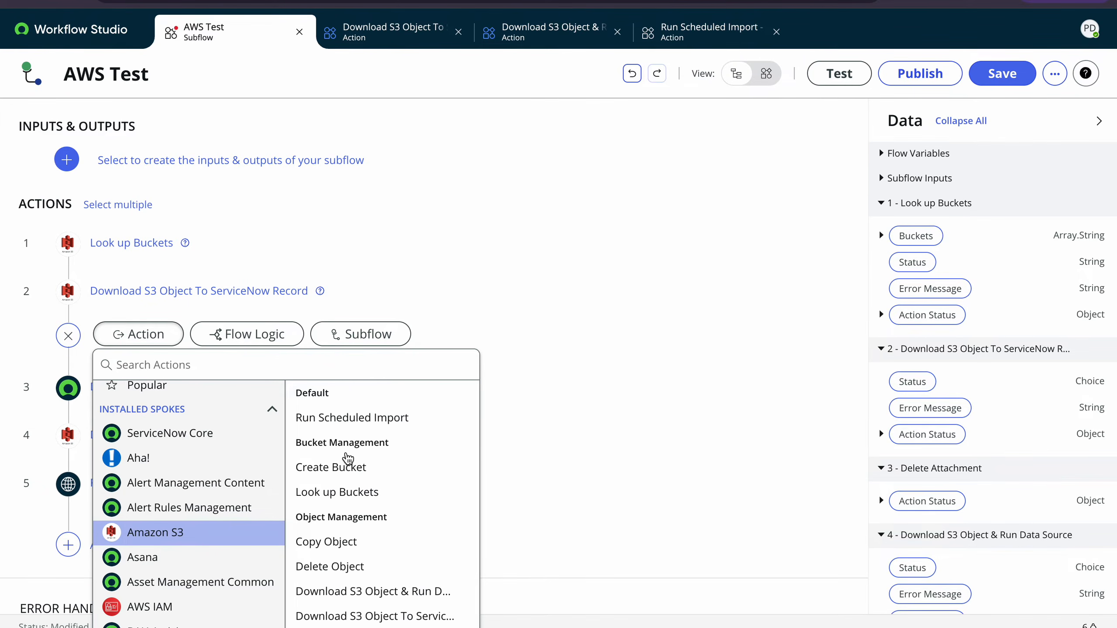
scroll(365, 531, down, 4)
scroll(418, 502, down, 2)
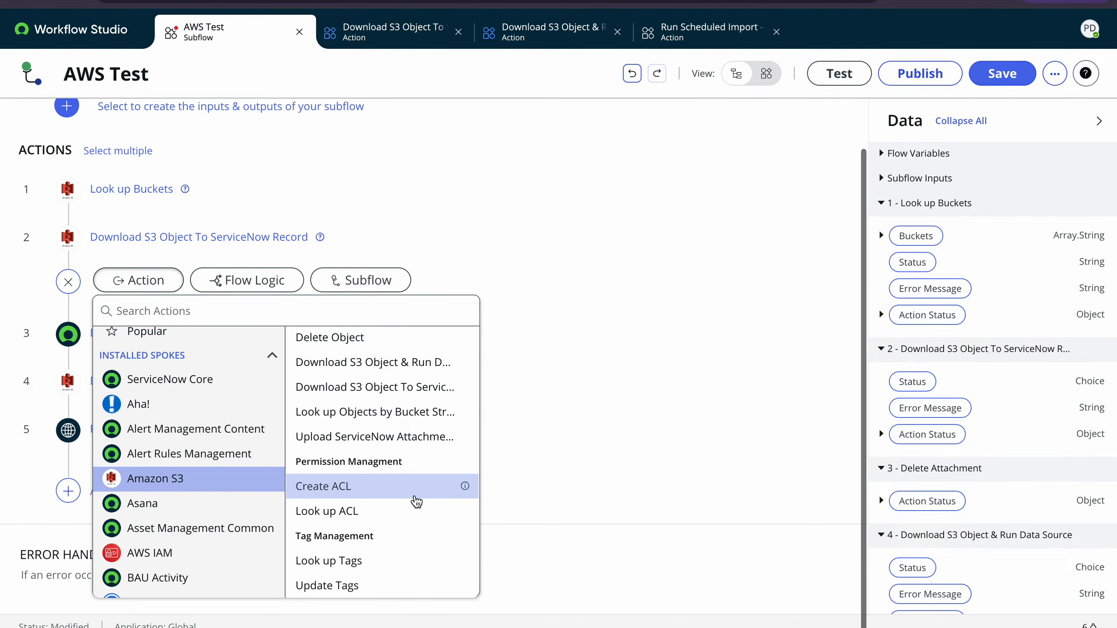
scroll(423, 412, up, 4)
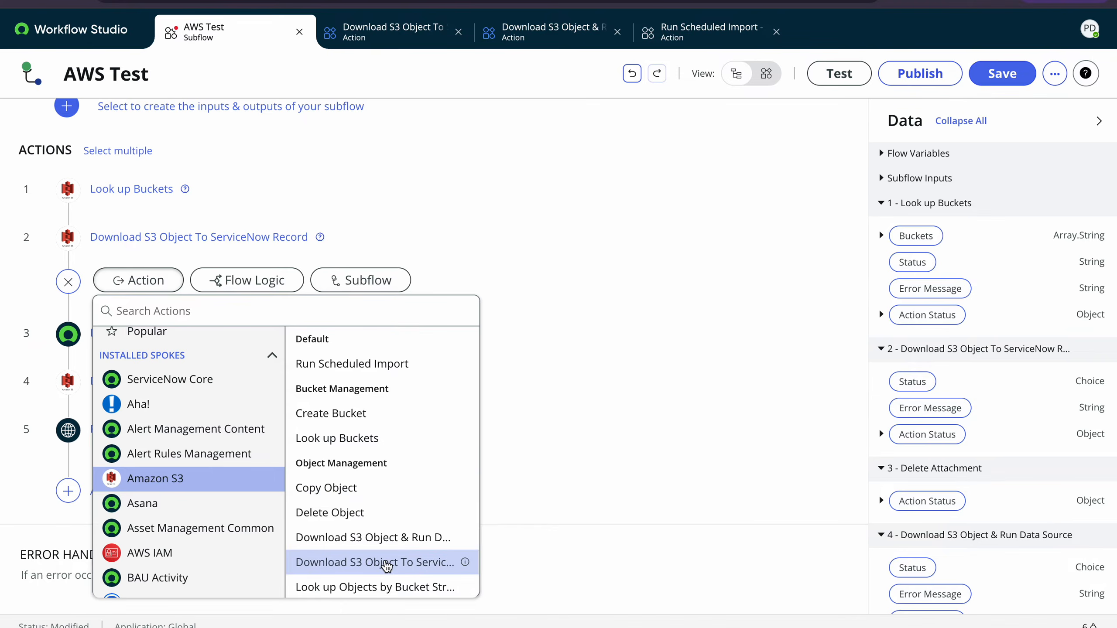
scroll(386, 563, down, 4)
scroll(386, 567, up, 2)
scroll(387, 568, up, 2)
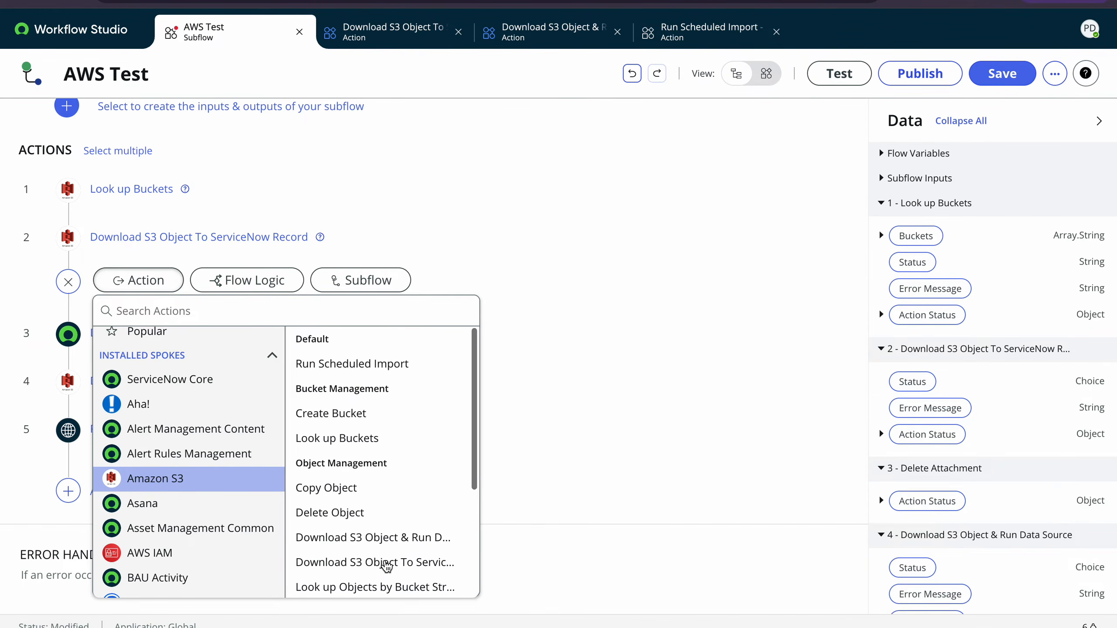
scroll(387, 567, down, 1)
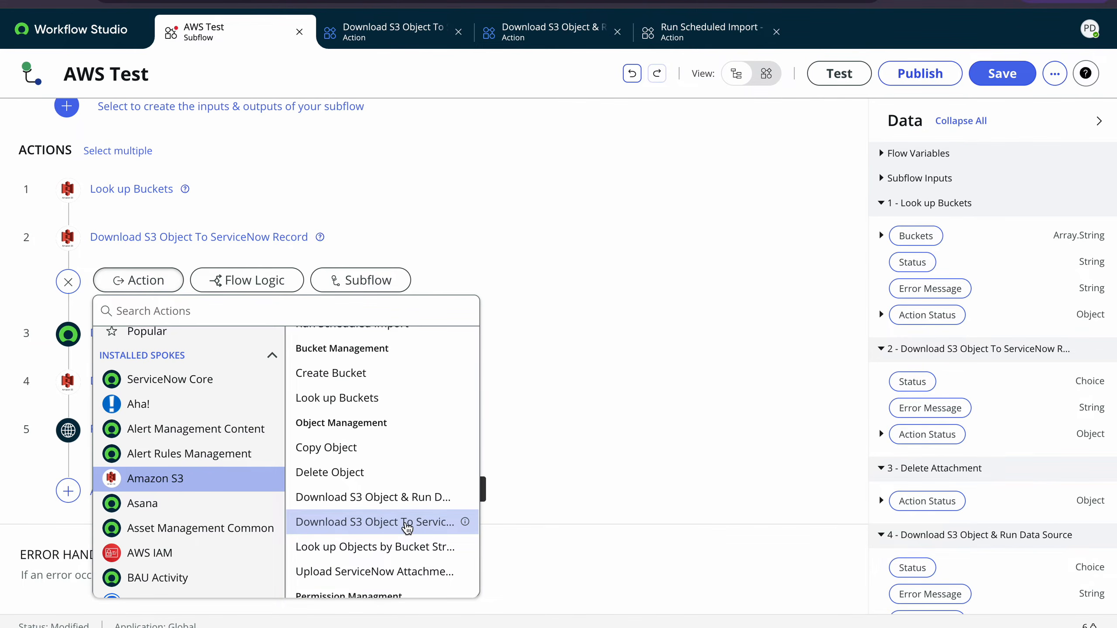
scroll(407, 528, up, 1)
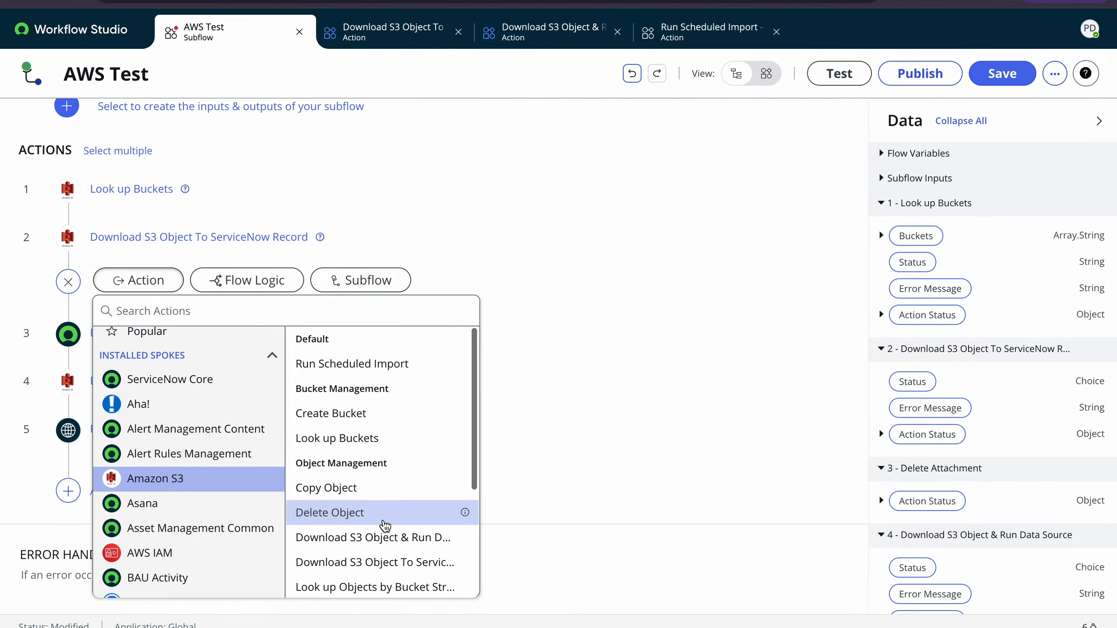
click(365, 439)
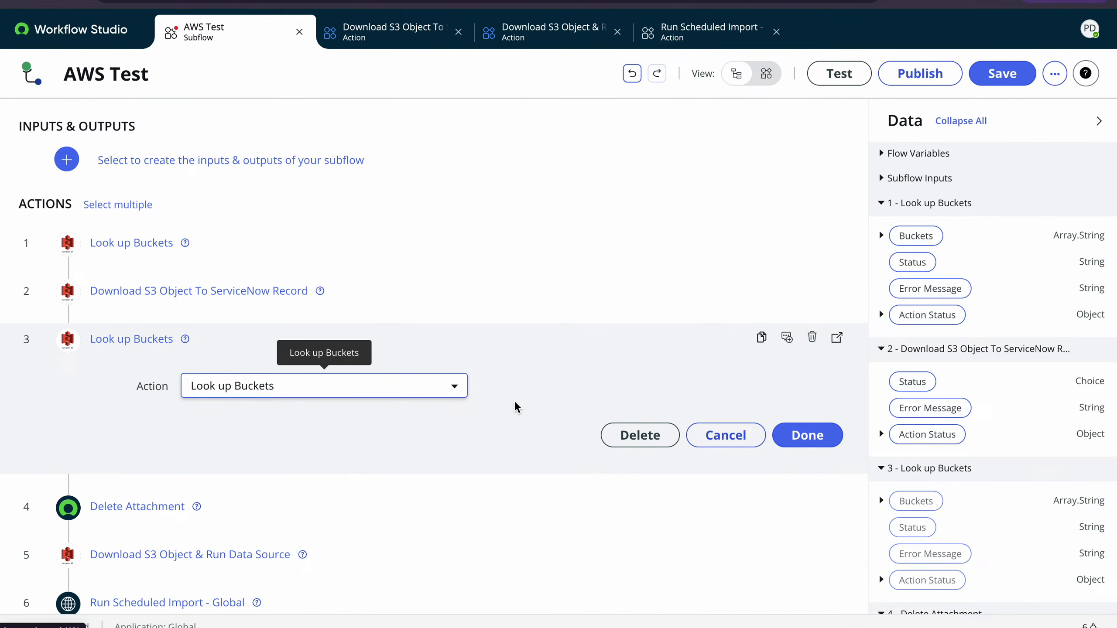
click(647, 435)
click(688, 274)
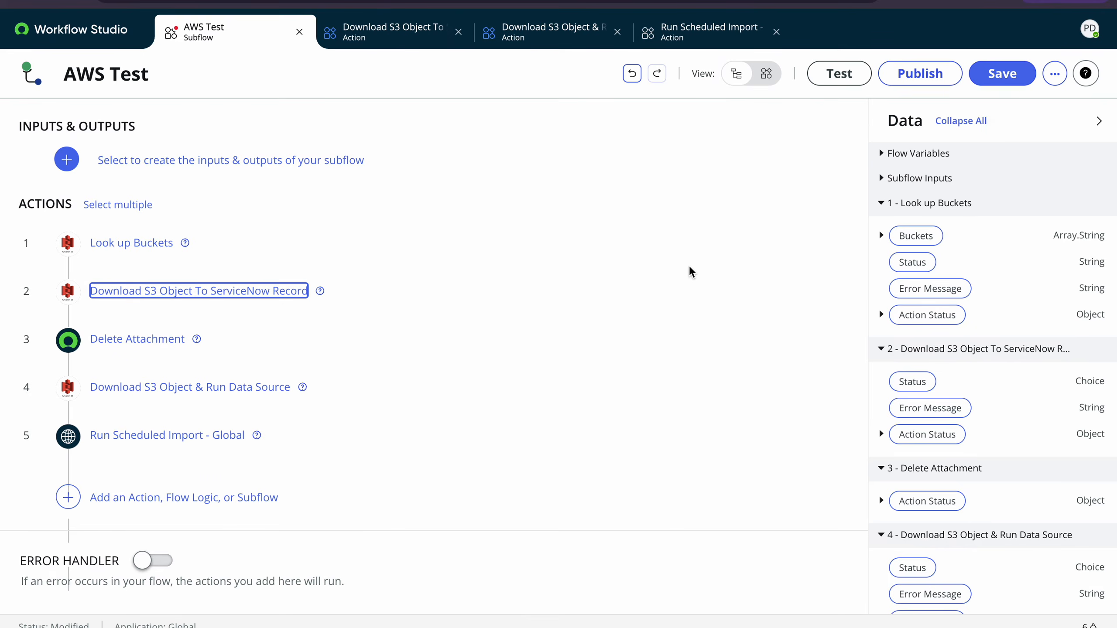
Step: Review the settings of Download S3 Object To ServiceNow Record and compare its Record input type with that of Download S3 Object & Run Data Source
click(253, 296)
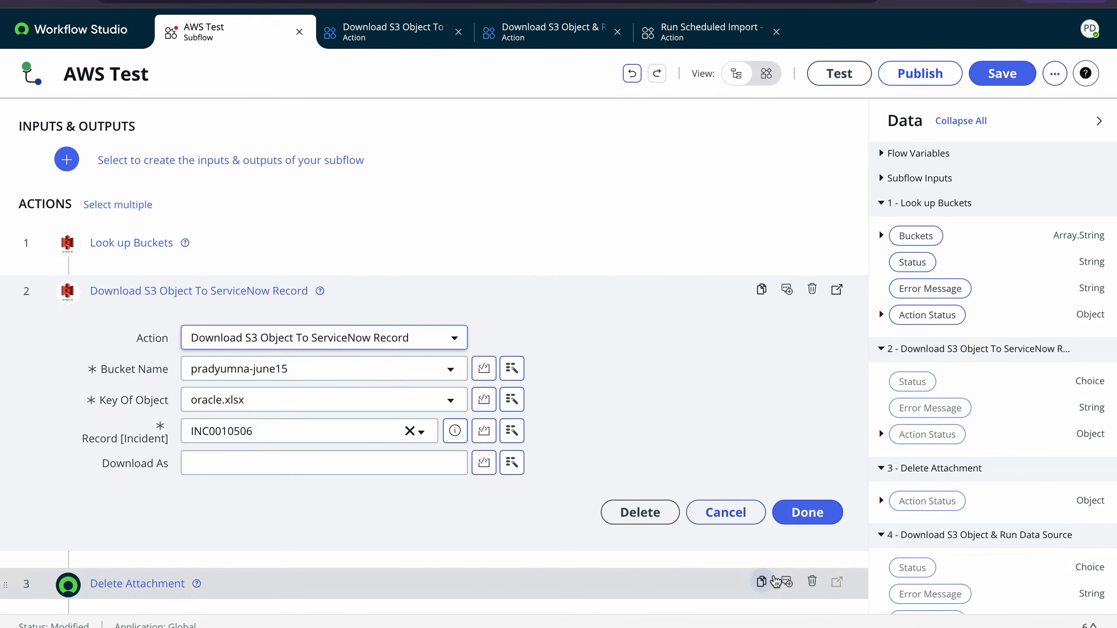
click(798, 524)
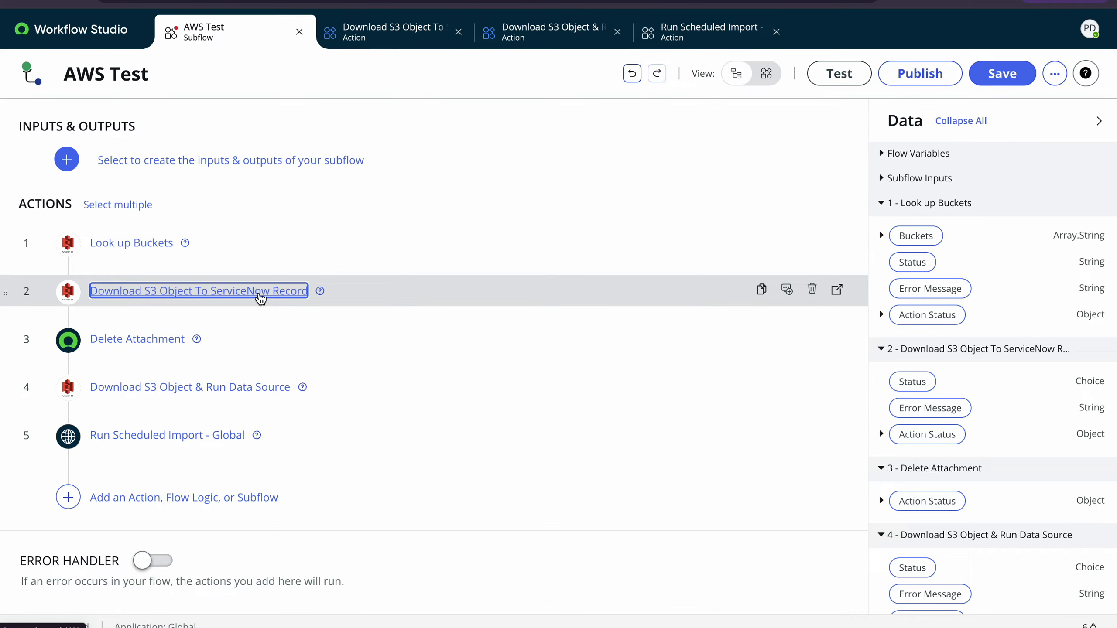
click(391, 18)
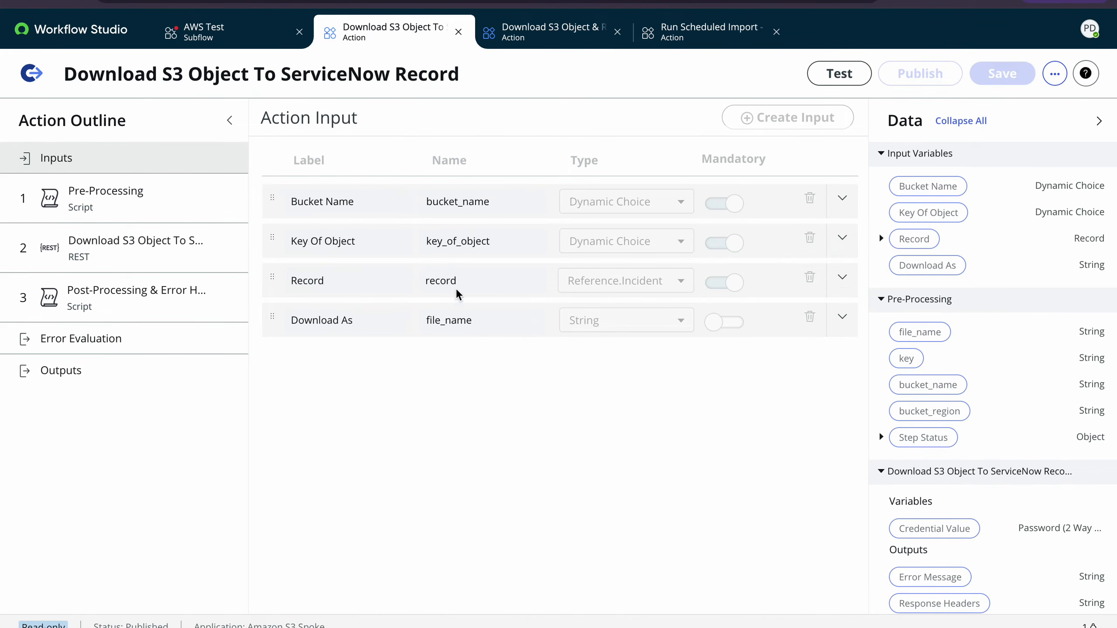
click(527, 36)
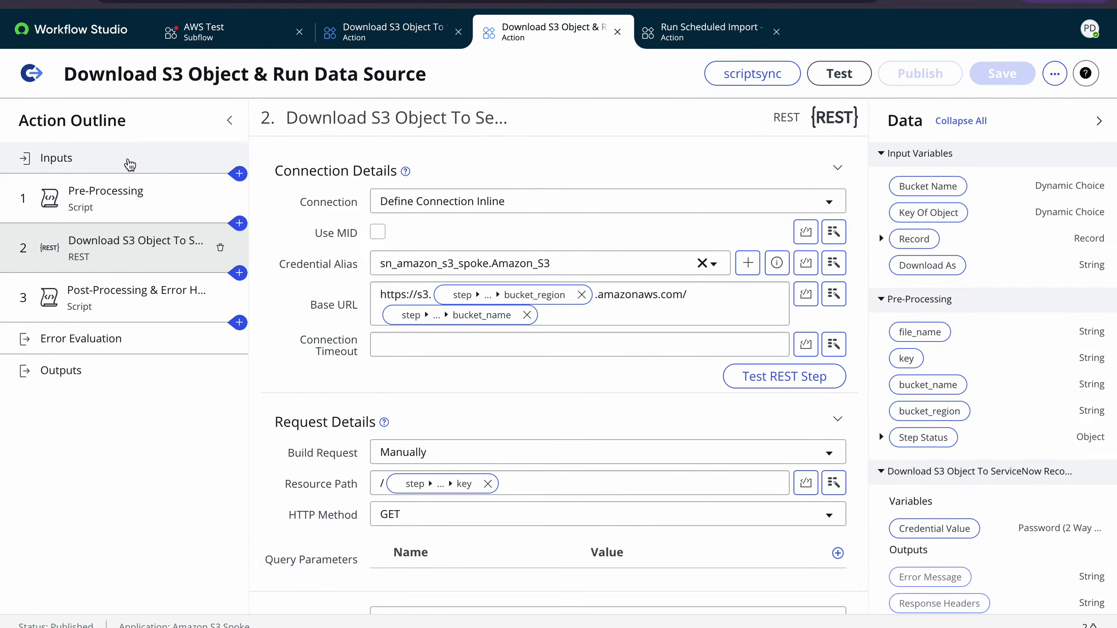
click(130, 164)
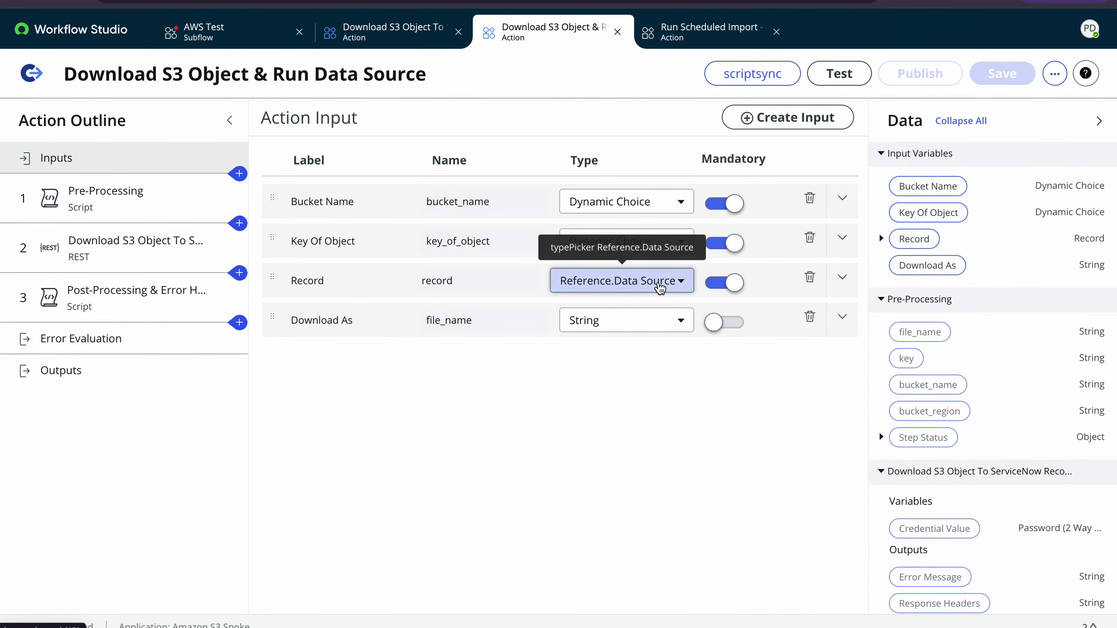
click(376, 35)
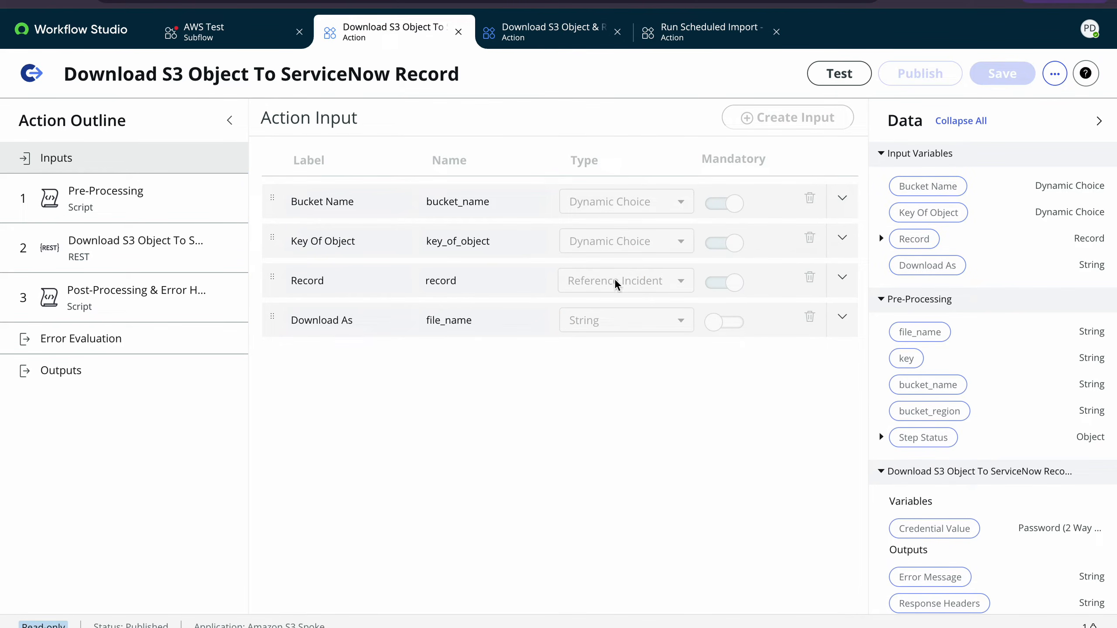
Step: View the Run Scheduled Import - Global script, recheck both S3 download actions' inputs and return to the AWS Test subflow
click(713, 31)
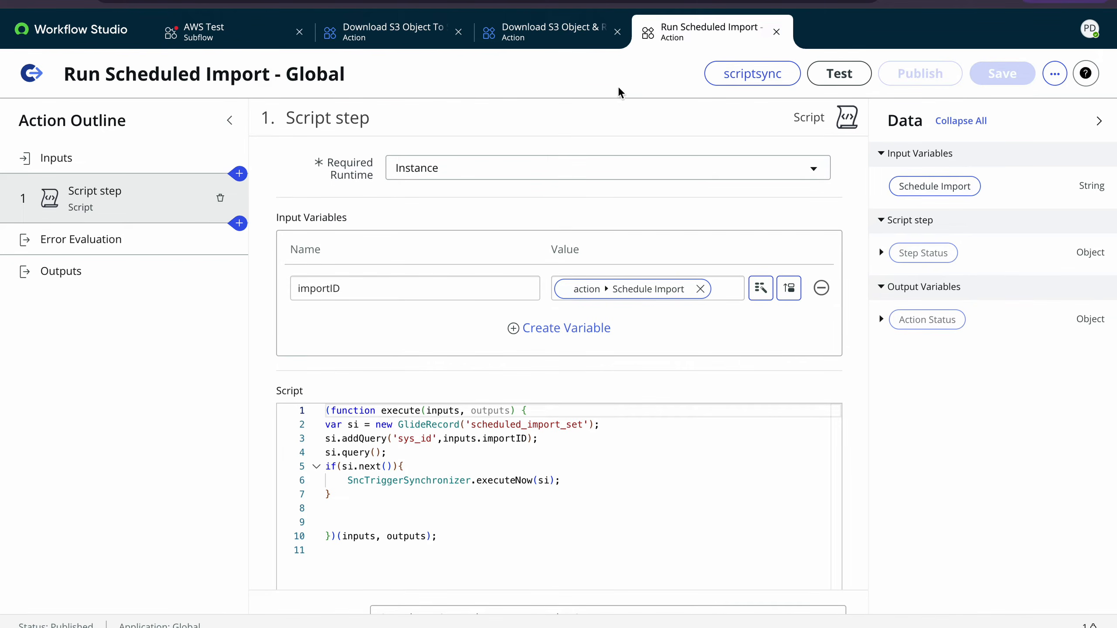
click(558, 42)
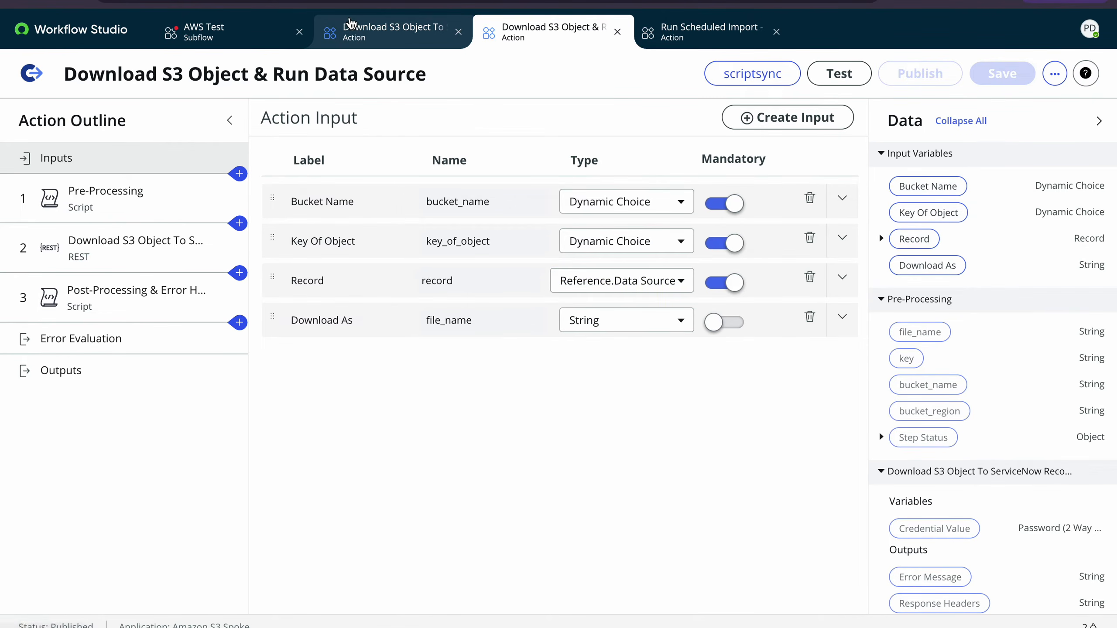
click(348, 21)
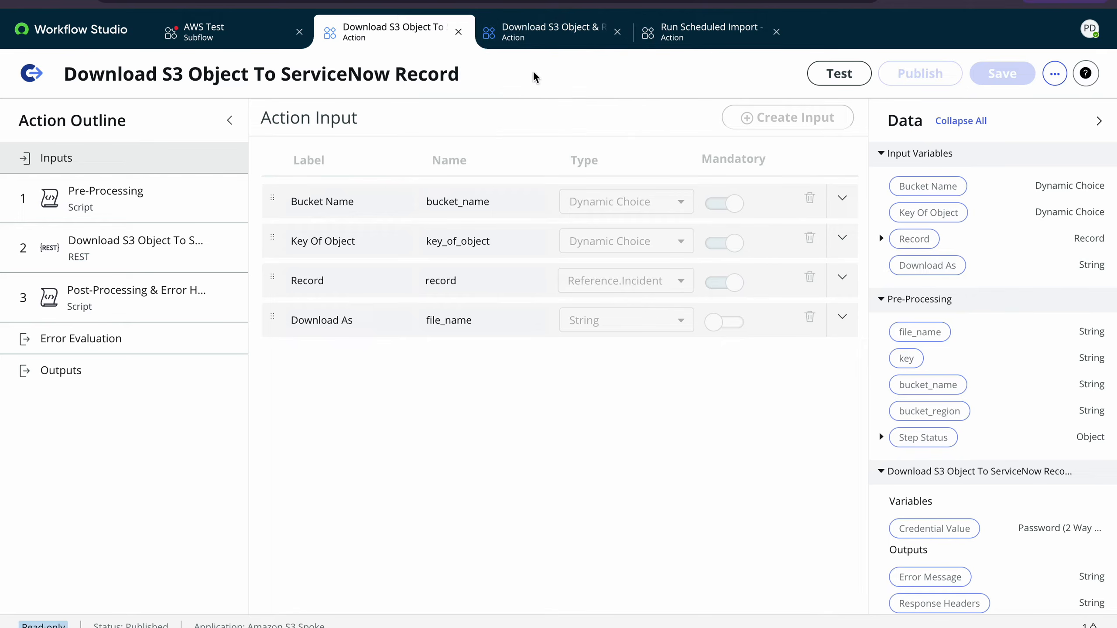
click(520, 34)
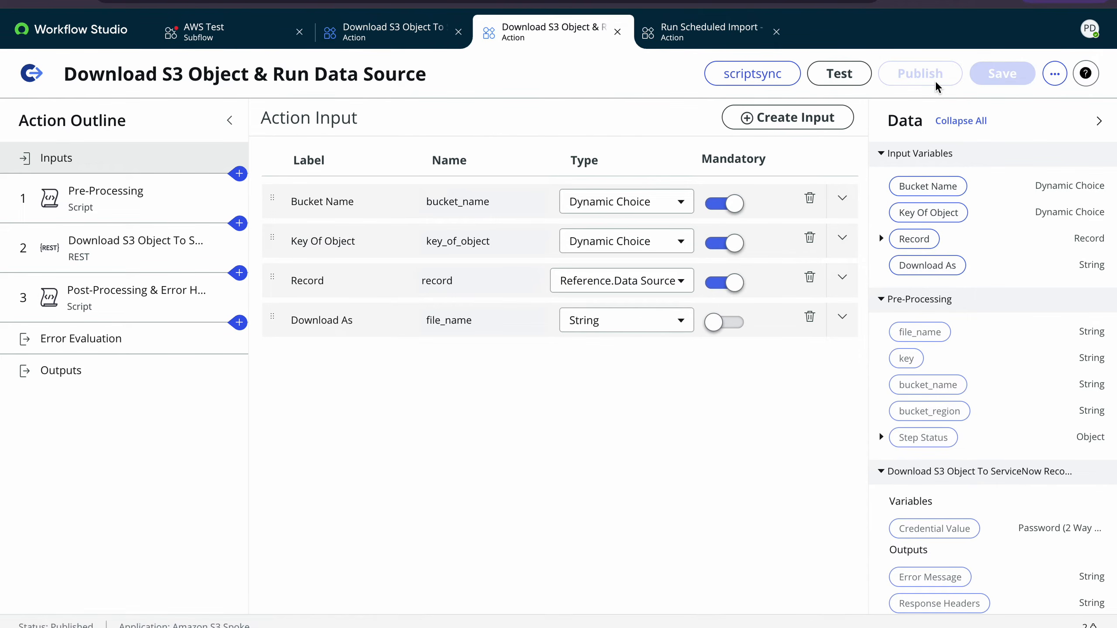
click(214, 26)
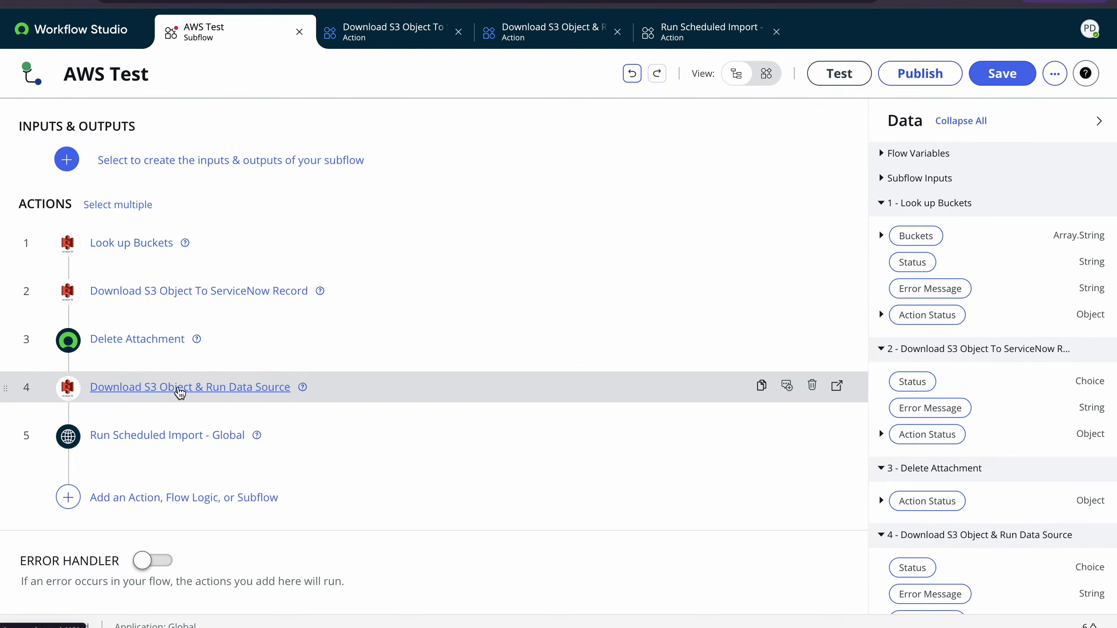
click(521, 39)
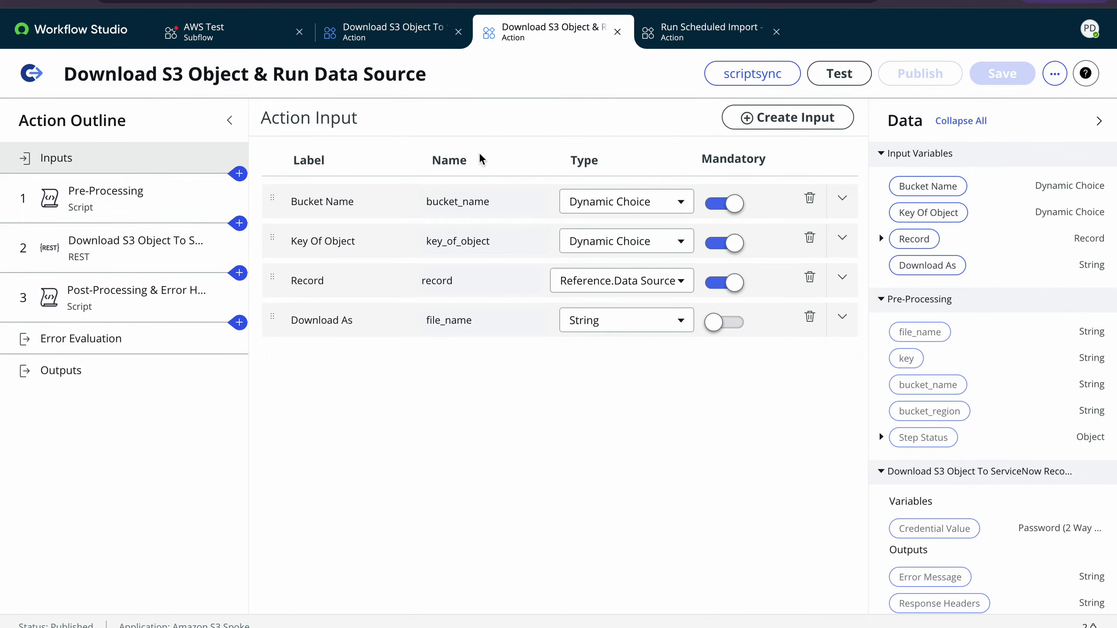
click(233, 39)
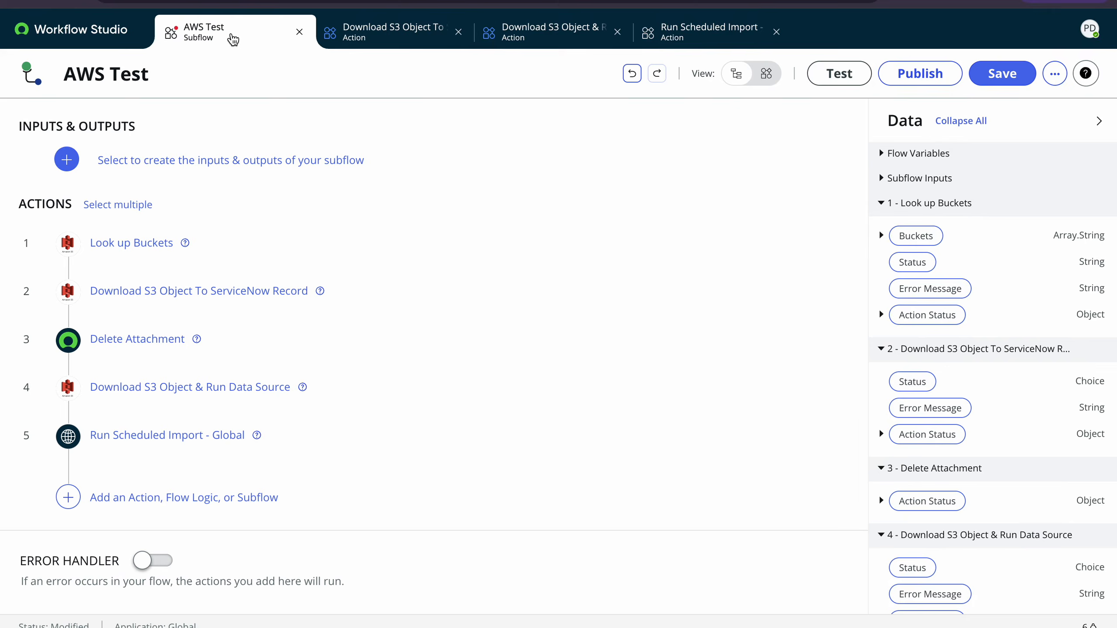
Step: Review the subflow's Download S3 Object & Run Data Source settings together with the referenced s3-test data source, and close the action's settings
click(174, 387)
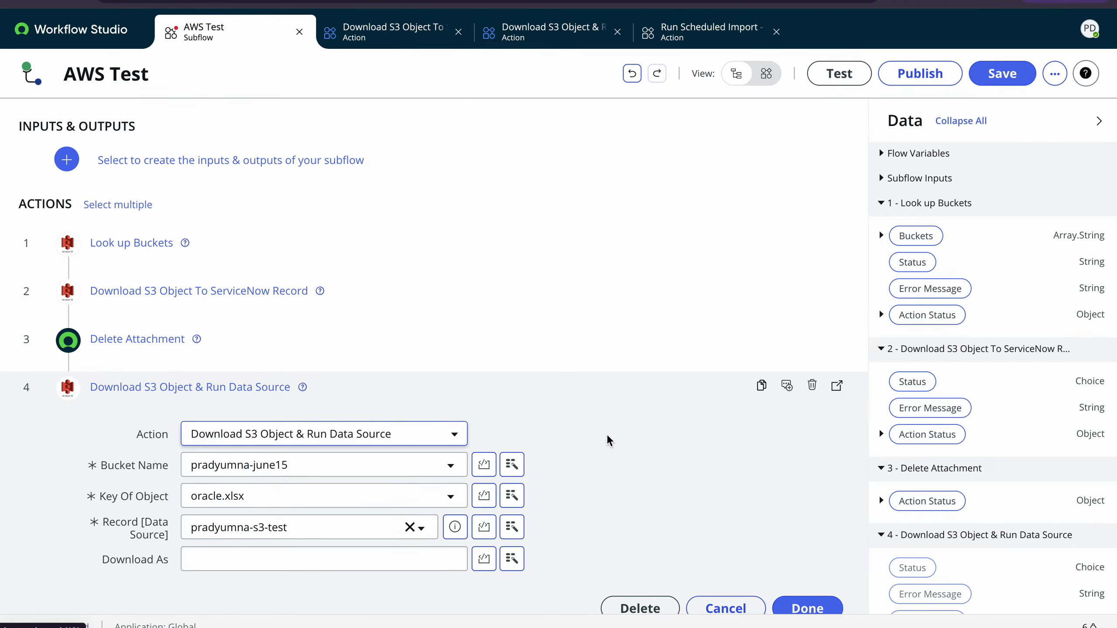
scroll(606, 433, down, 2)
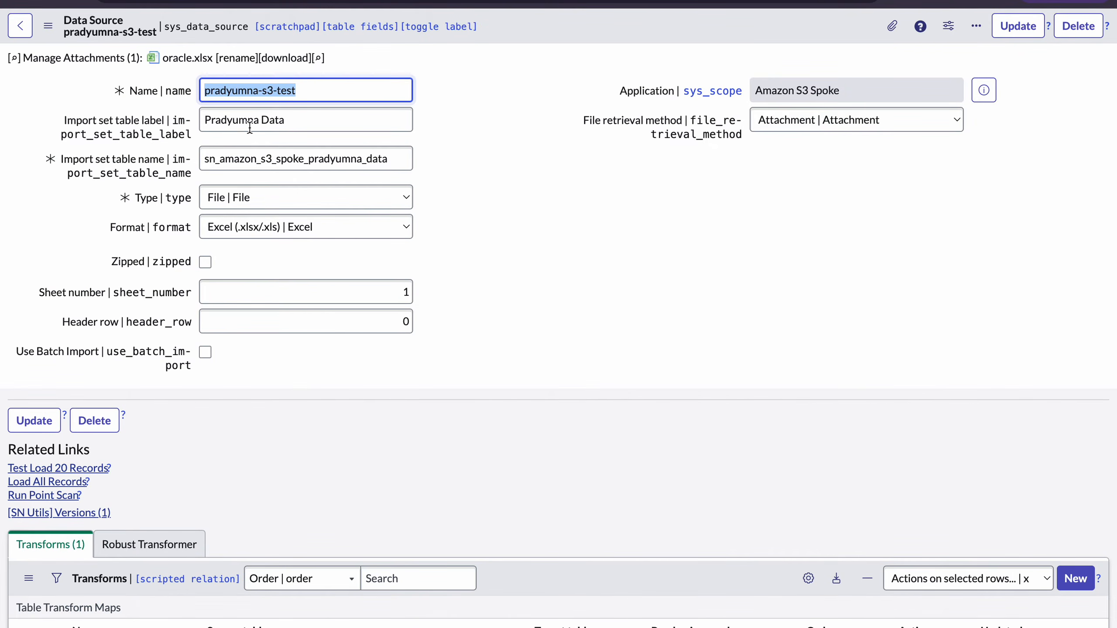
scroll(276, 361, down, 3)
scroll(275, 362, up, 3)
click(535, 0)
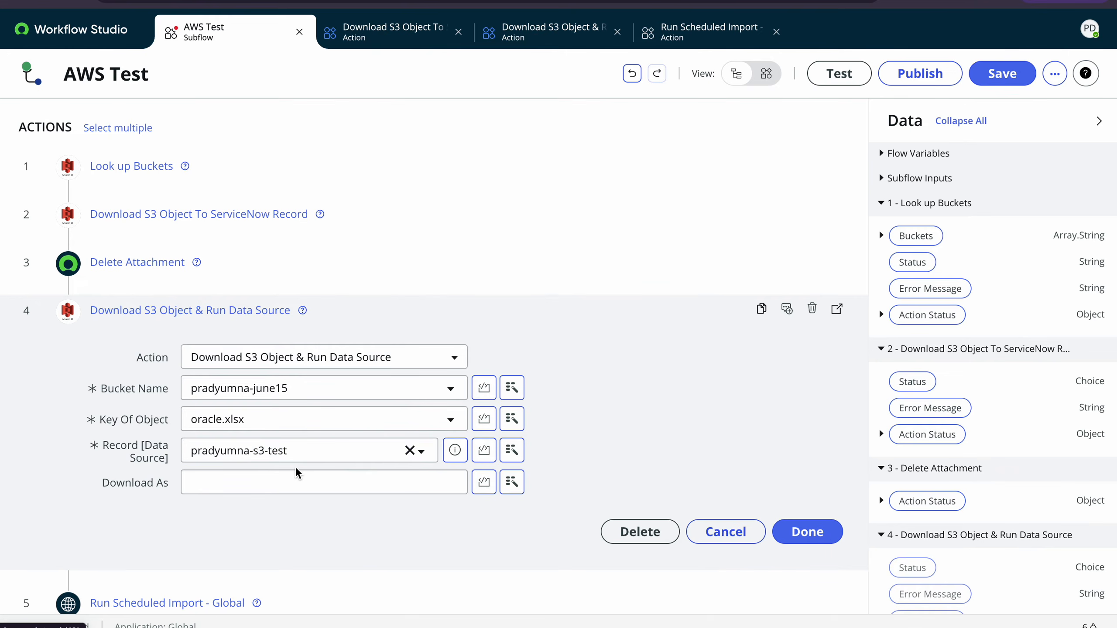
click(811, 530)
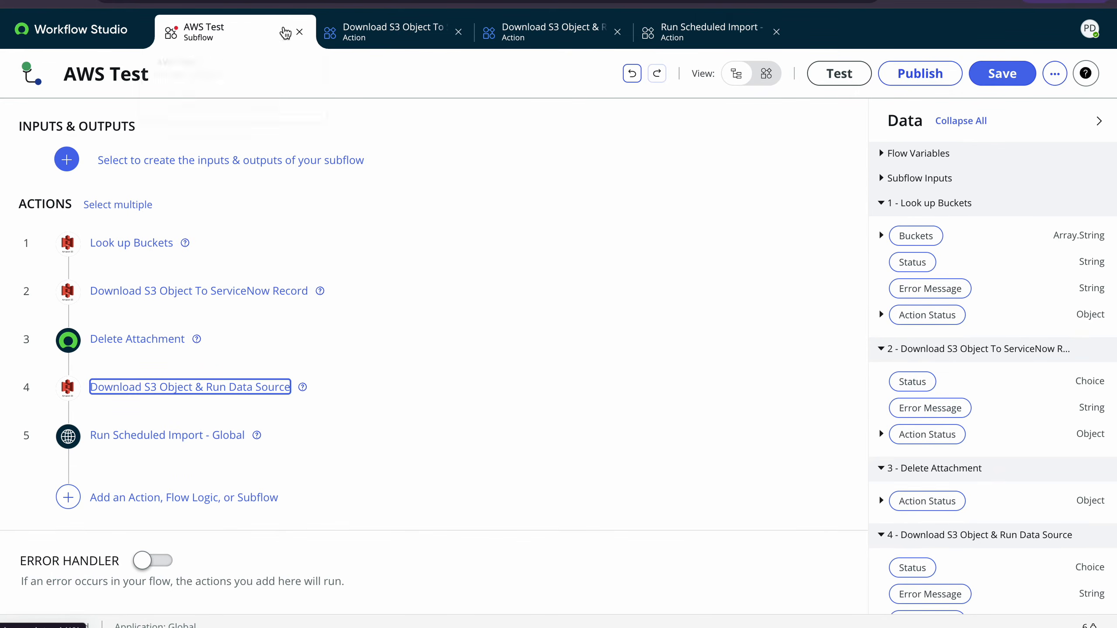
Step: Examine the s3-test data source record and the table transform map linked to it
click(268, 1)
click(264, 1)
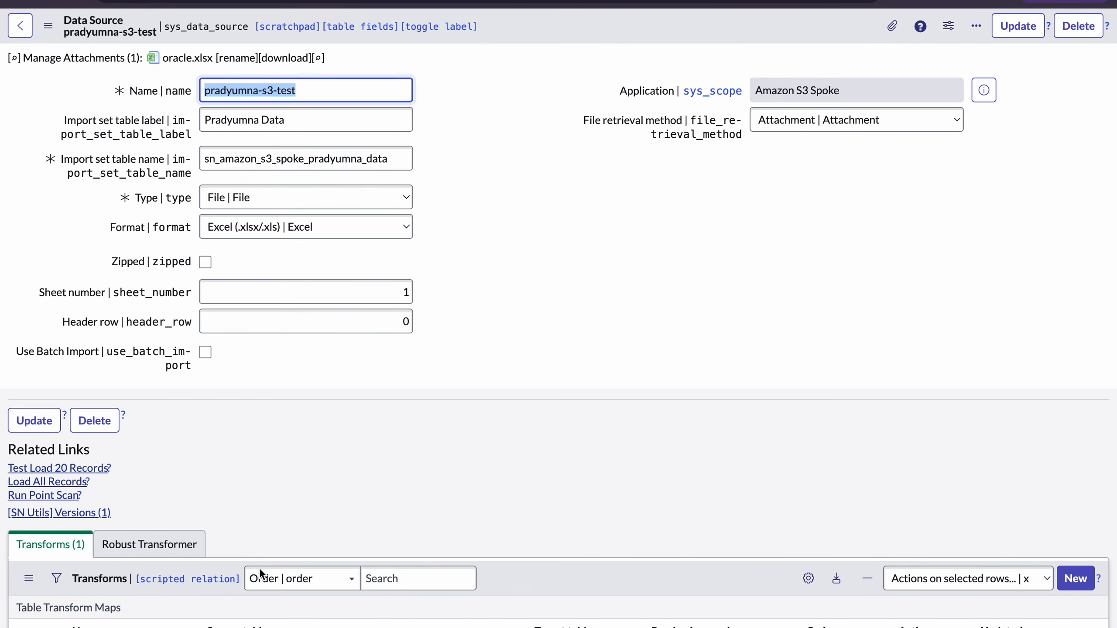
scroll(215, 498, down, 1)
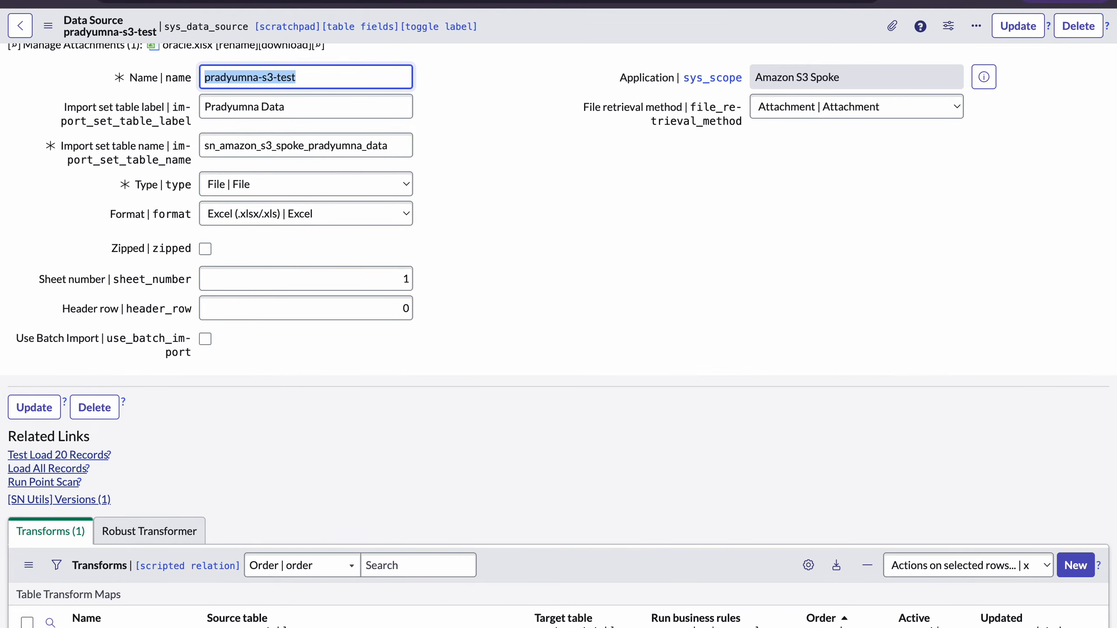
click(299, 1)
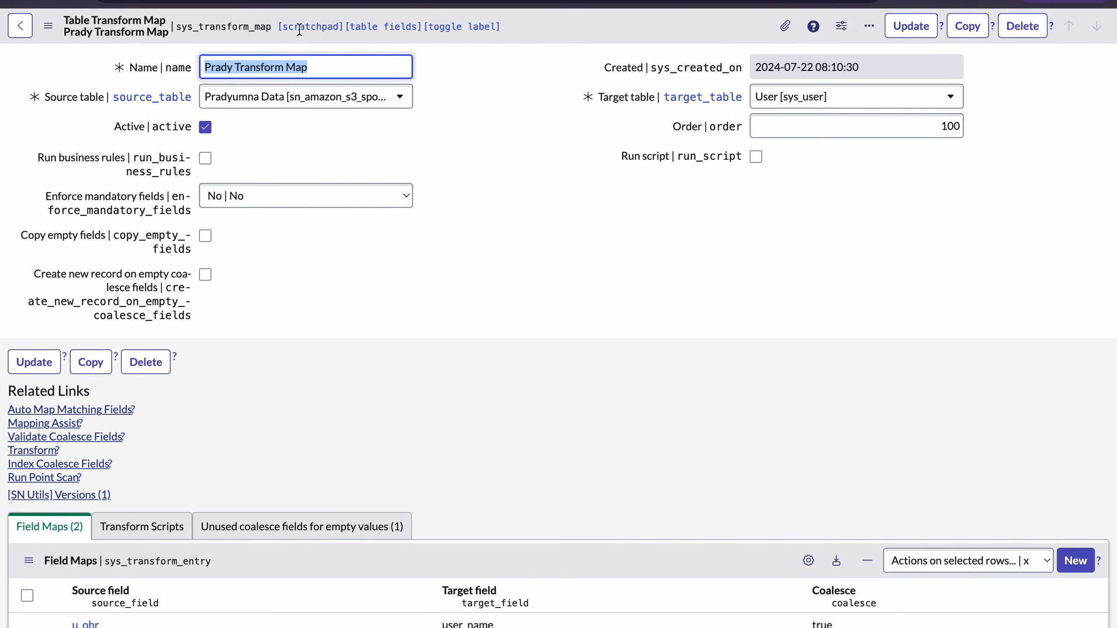
Step: Open the s3 bucket scheduled data import and highlight its name and data source
click(220, 1)
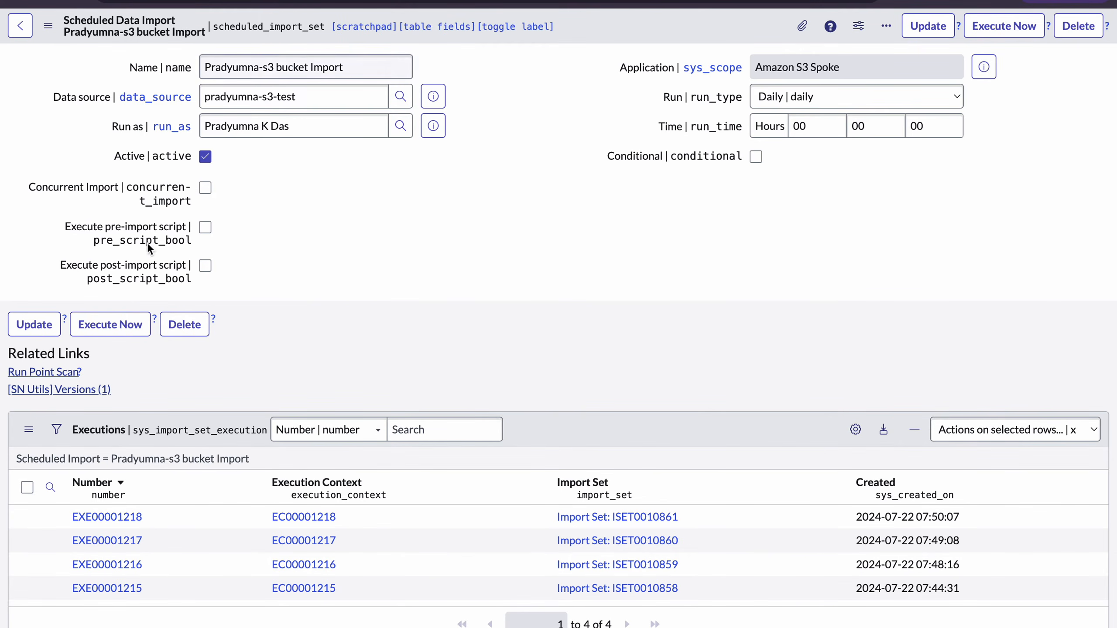
click(351, 66)
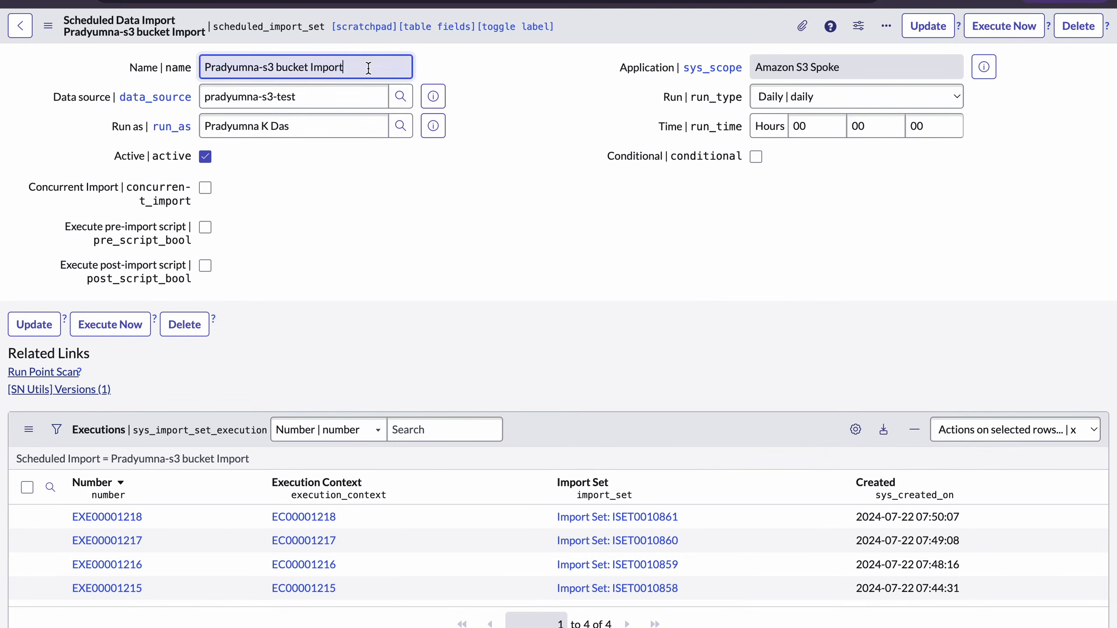
triple_click(368, 68)
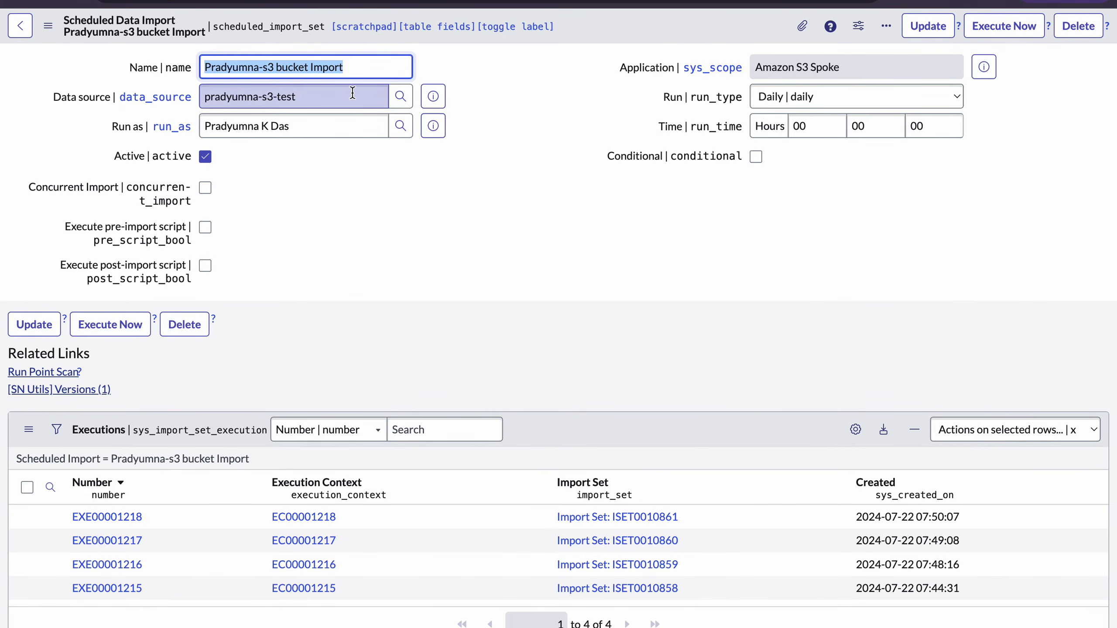
triple_click(324, 101)
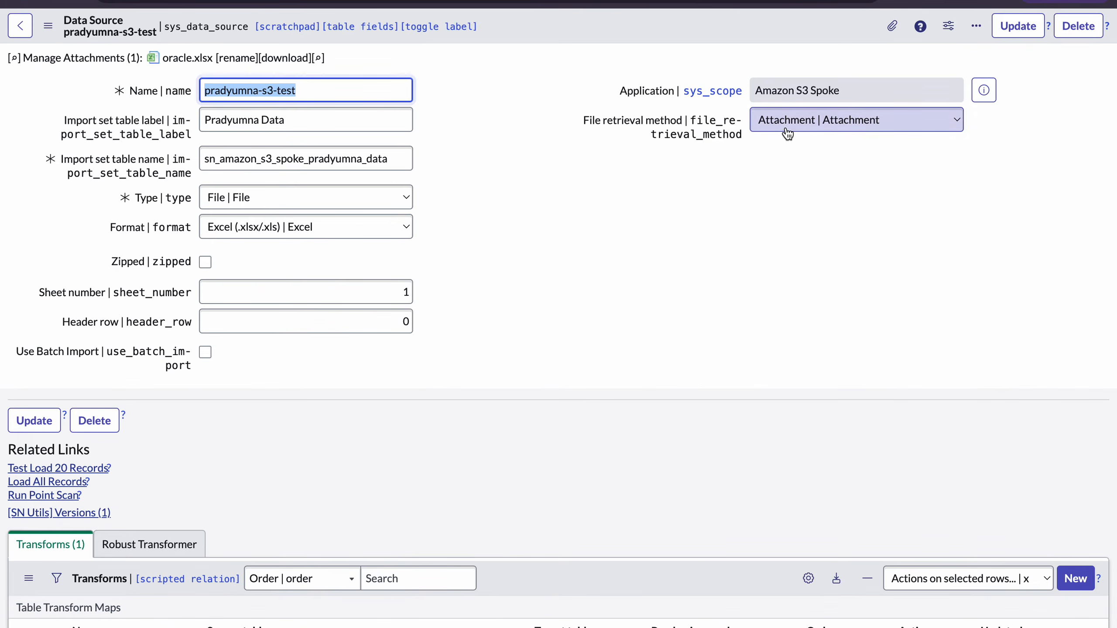
Step: Examine the s3-test data source's available file retrieval methods and the target table of its transform map
click(840, 132)
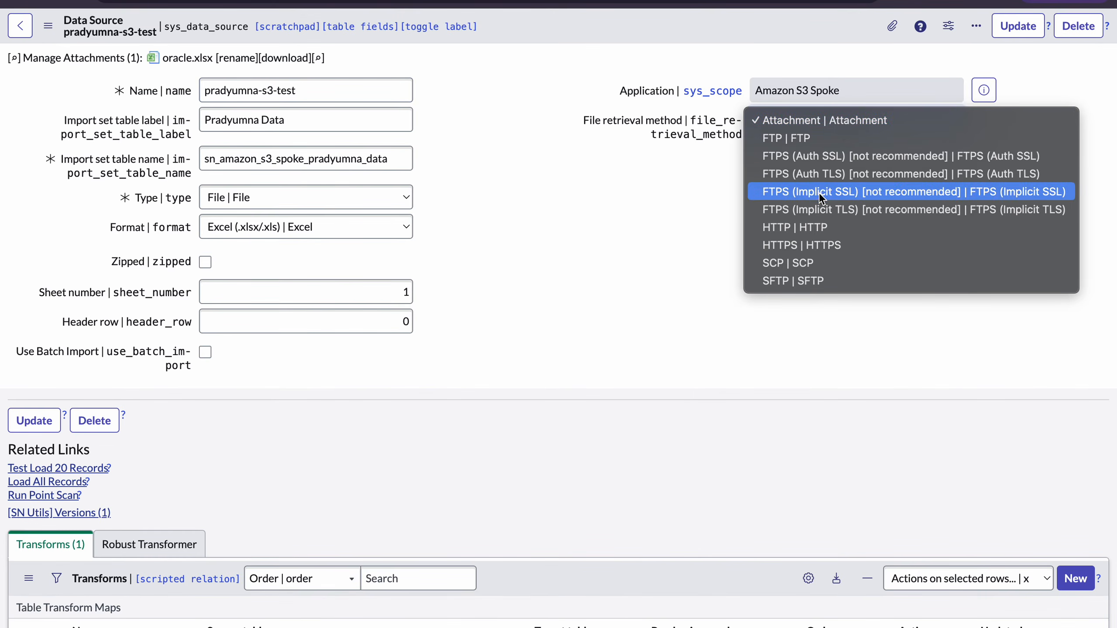
click(662, 166)
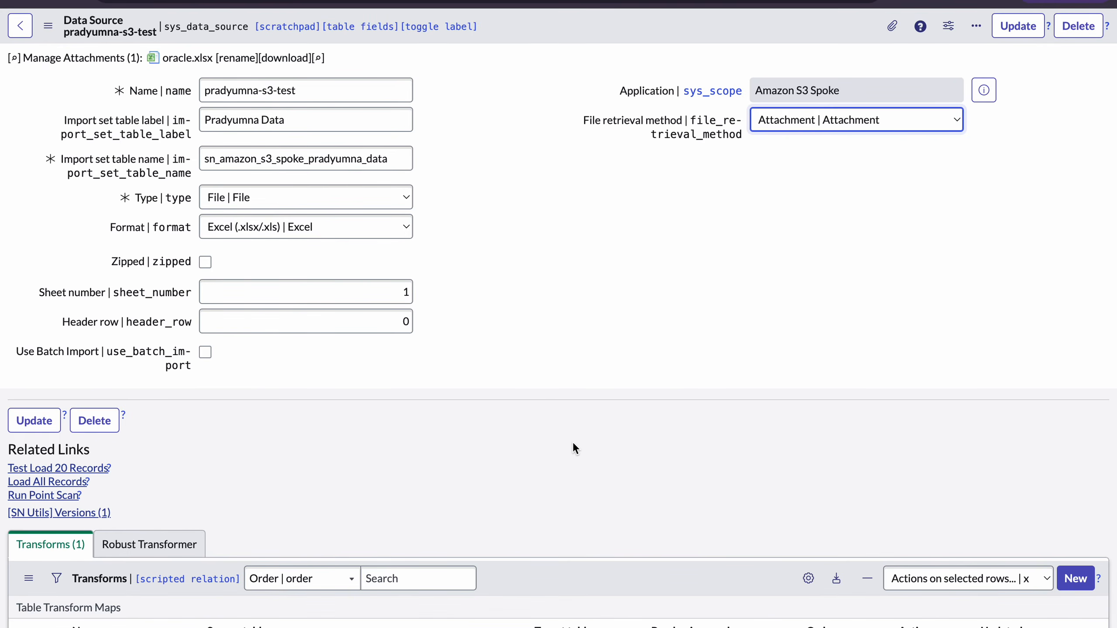
scroll(347, 508, down, 3)
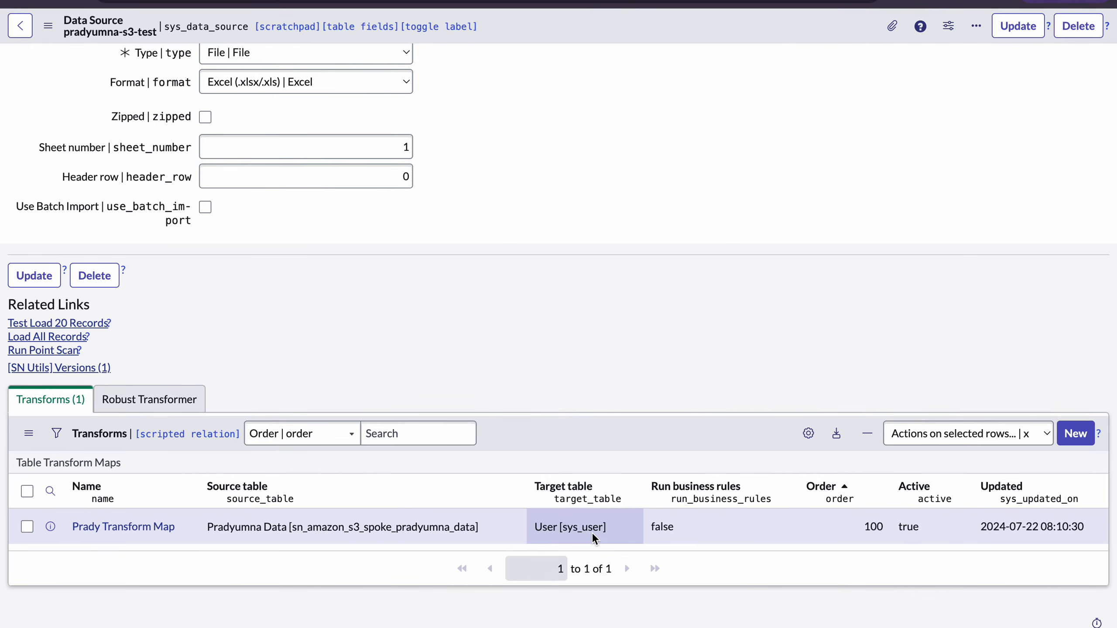
scroll(333, 530, up, 3)
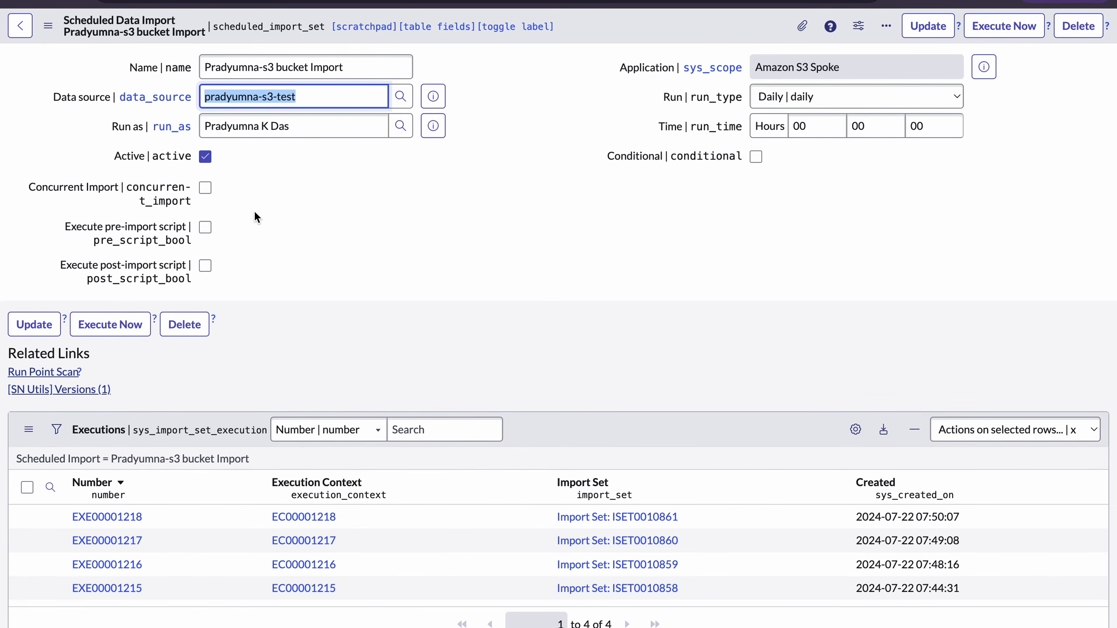
Step: Open the Execute Now UI action behind the scheduled import and examine its script
click(147, 324)
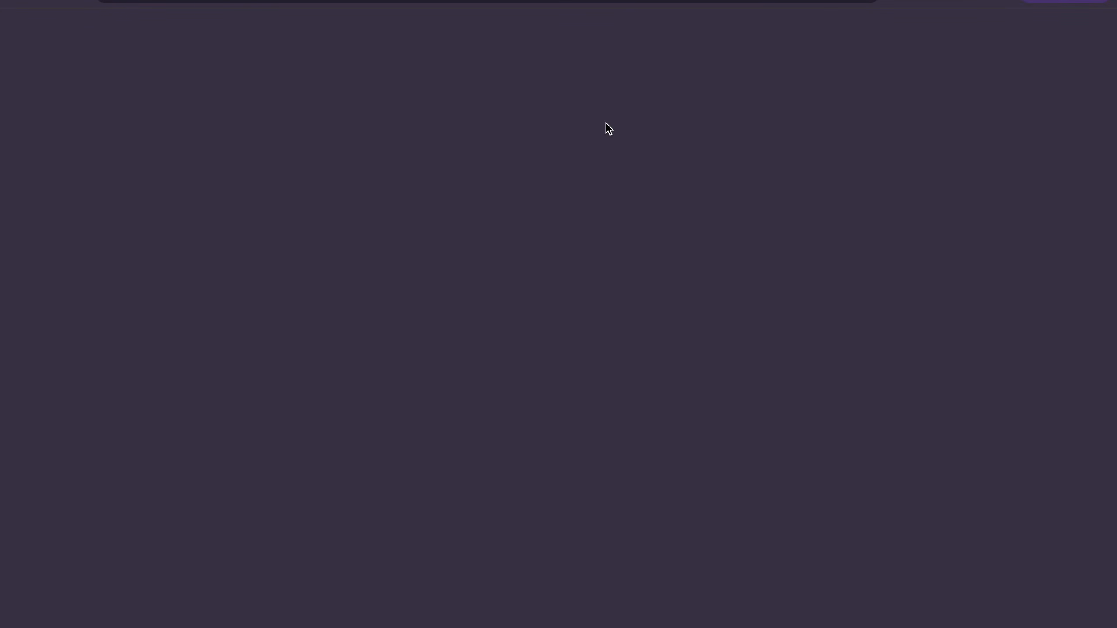
scroll(508, 326, down, 4)
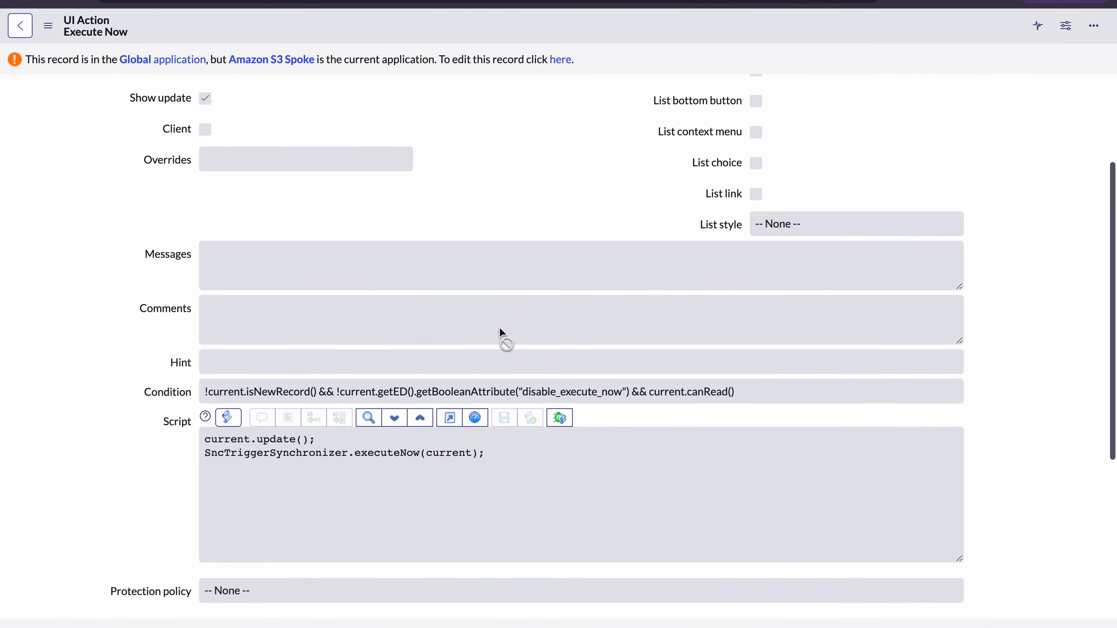
scroll(244, 456, down, 4)
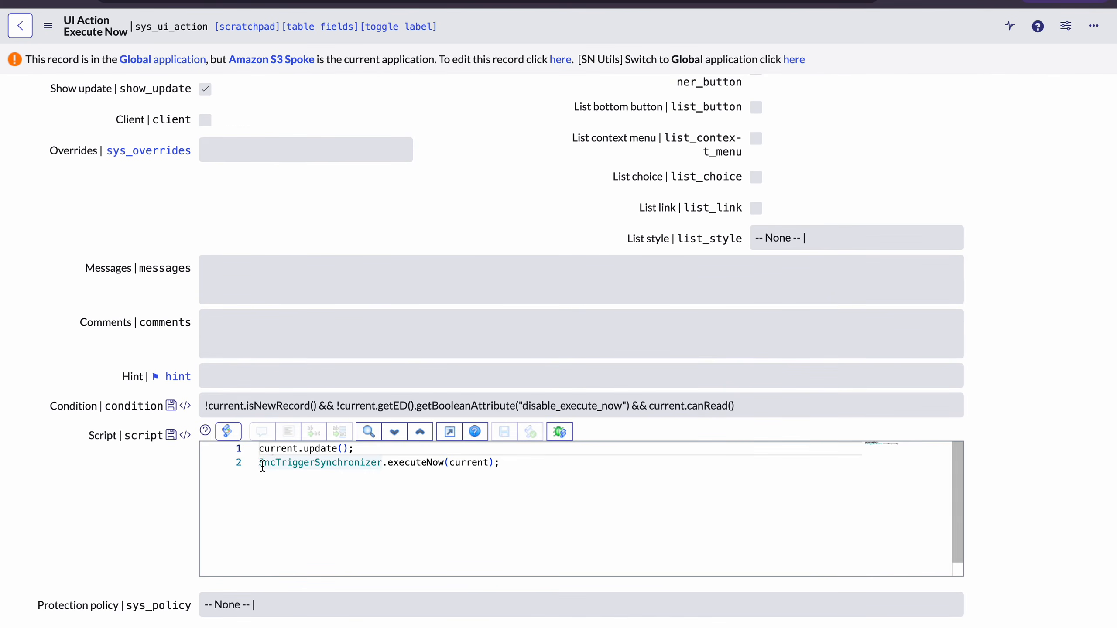
Step: Highlight the SncTriggerSynchronizer.executeNow call in the script of the Execute Now UI action
click(264, 463)
click(345, 463)
double_click(345, 463)
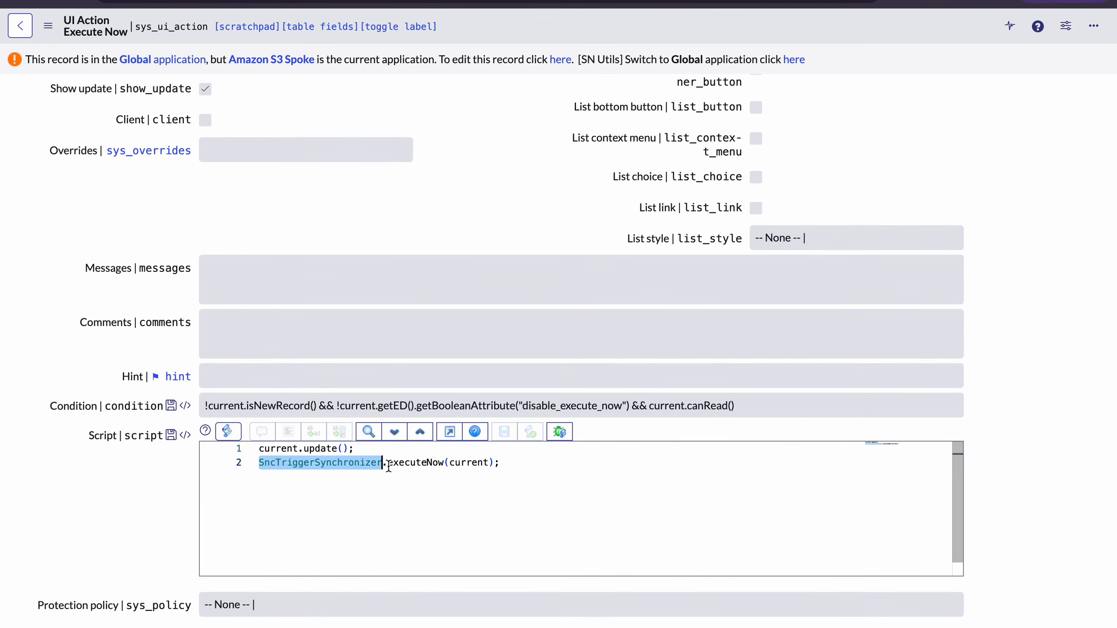
double_click(408, 463)
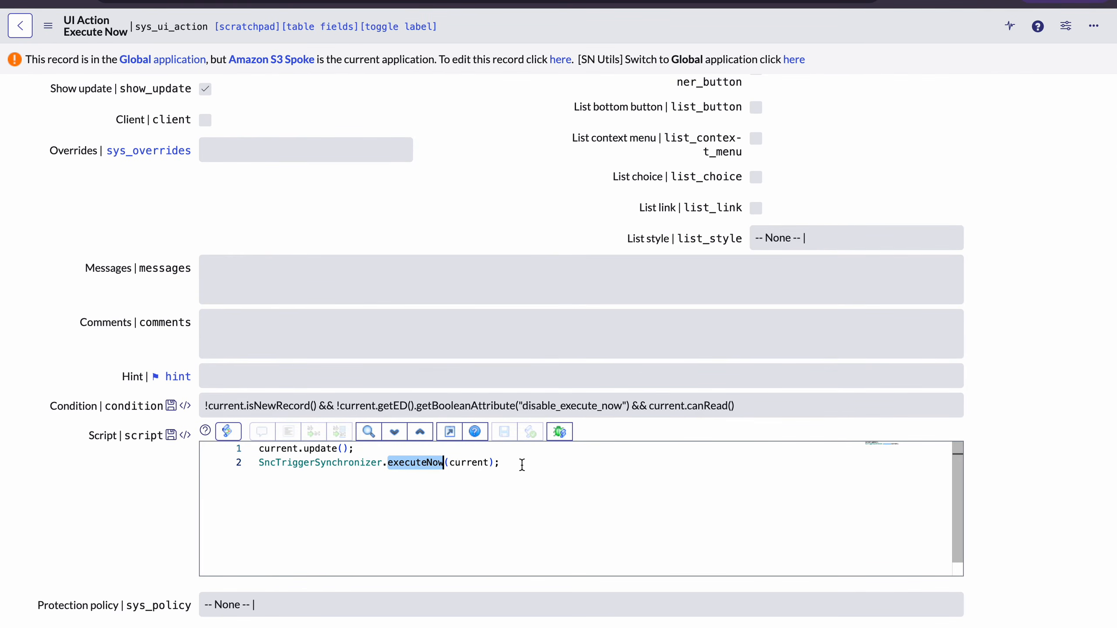
drag(521, 465, 314, 453)
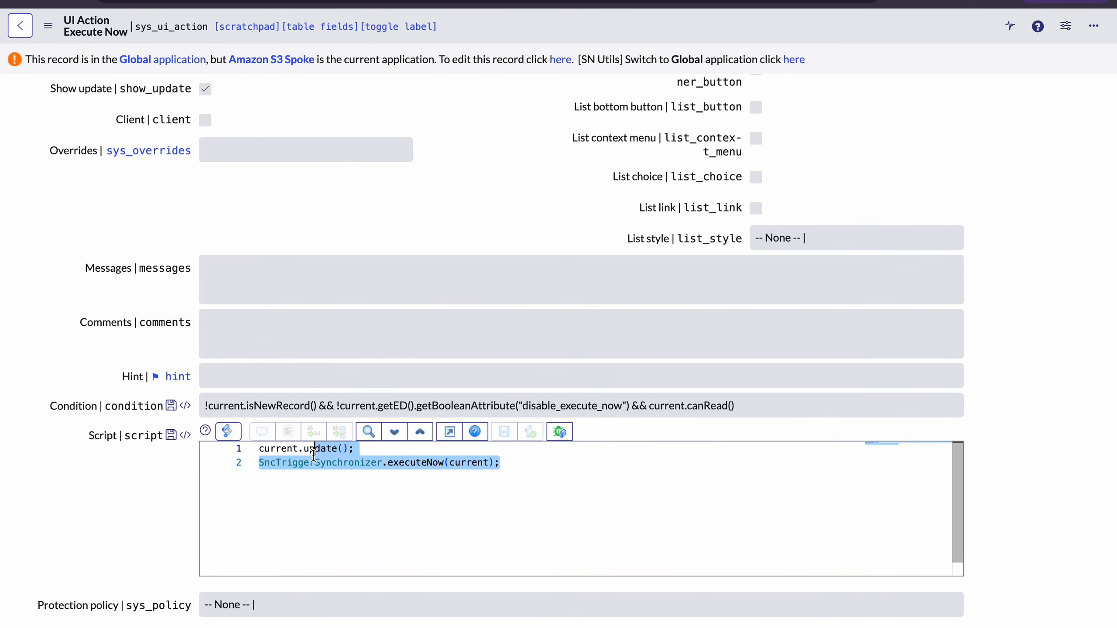
double_click(300, 462)
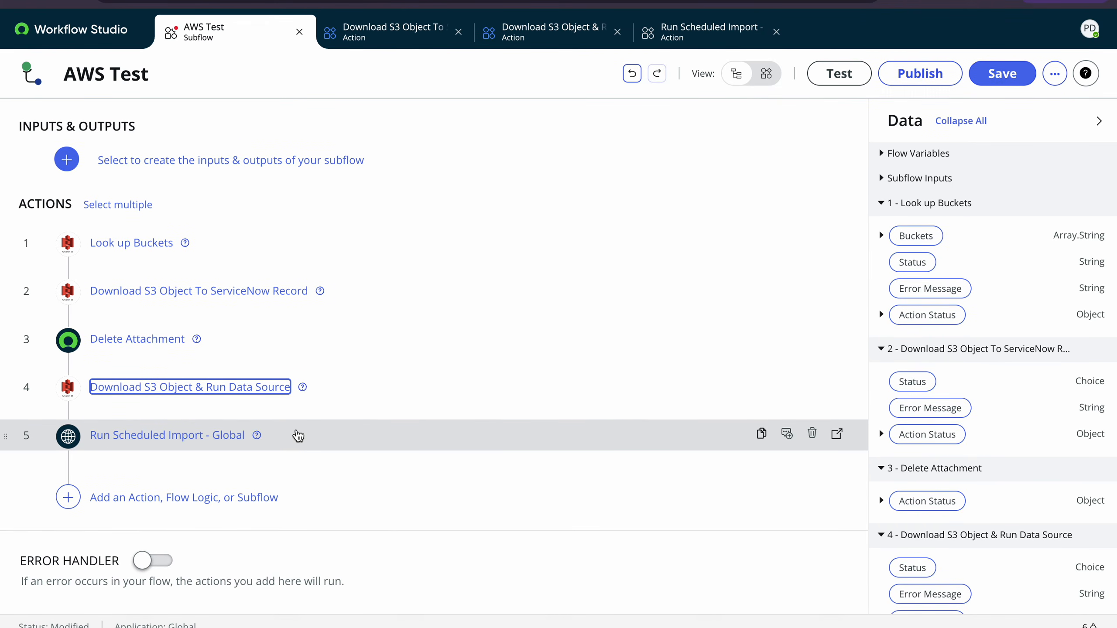
Step: Open the Run Scheduled Import - Global action and examine its schedule_import input and its script step
click(541, 52)
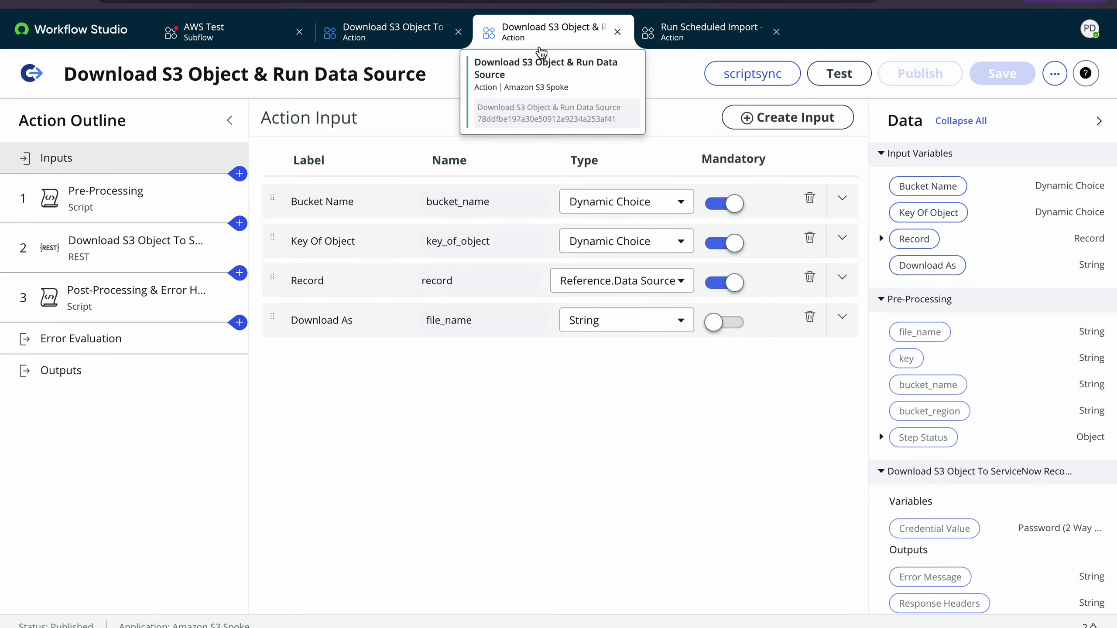
click(708, 32)
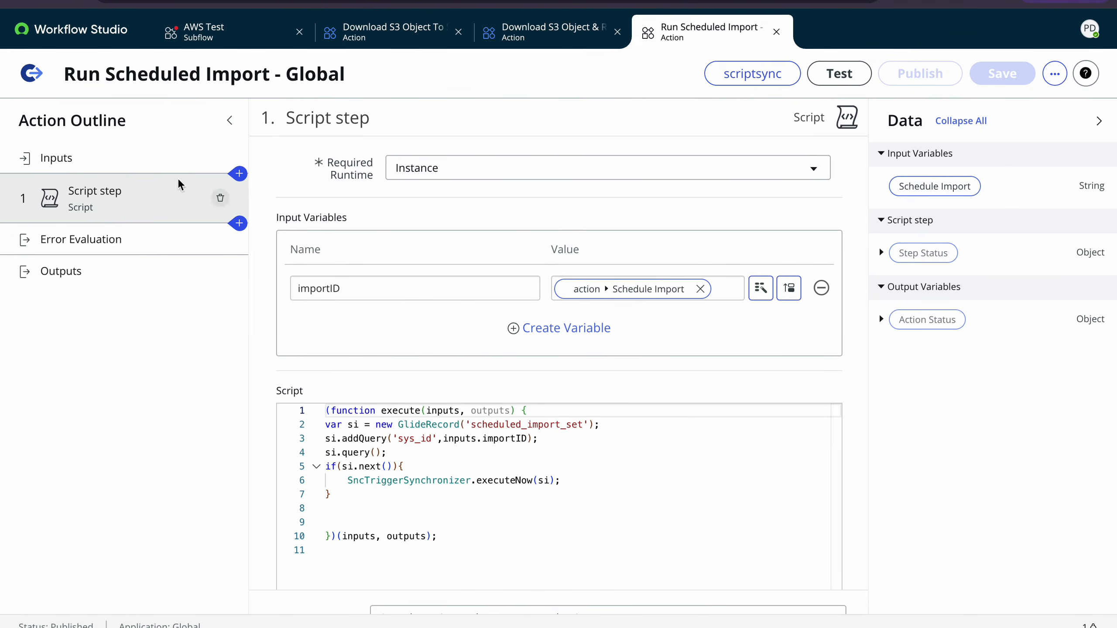
click(91, 159)
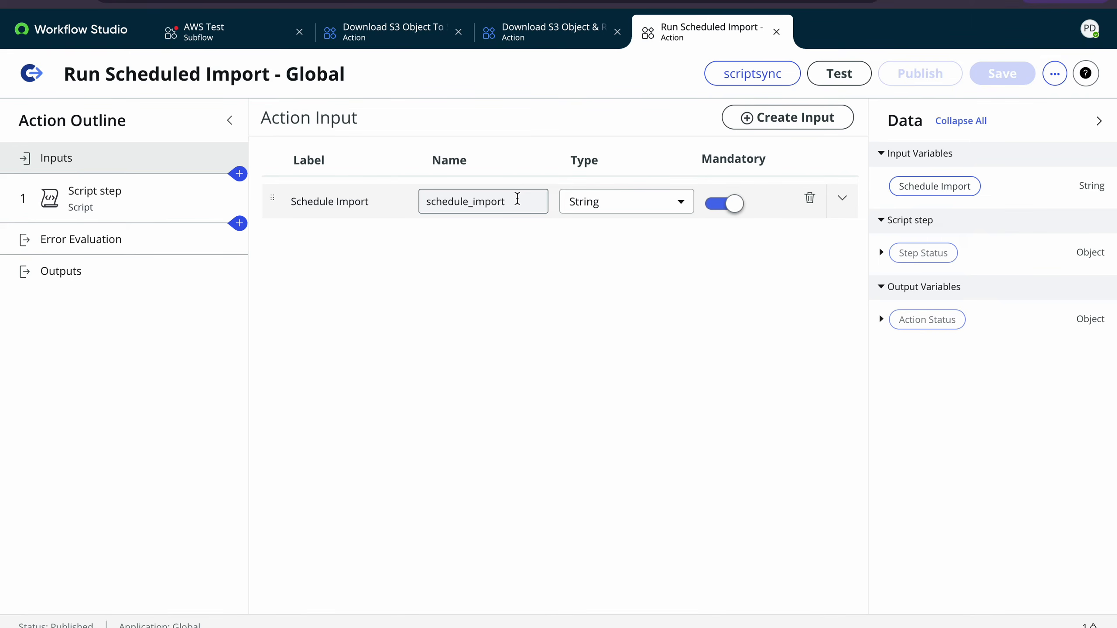
click(95, 194)
scroll(396, 354, down, 1)
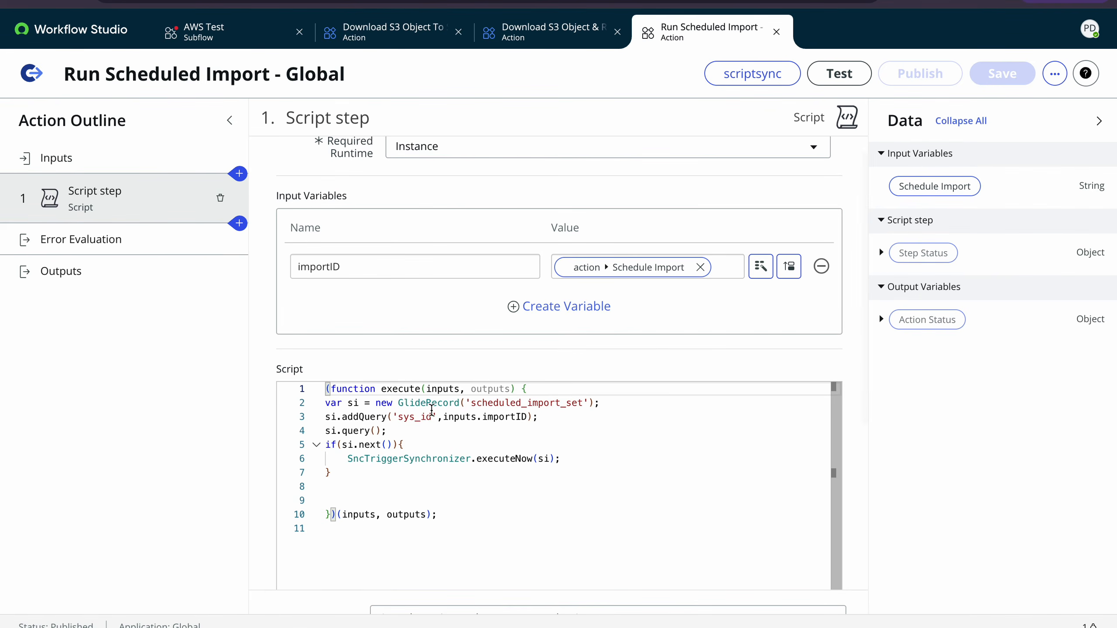
Step: Highlight scheduled_import_set, inputs and the si argument in the action's script, and compare it with the current argument in the UI action
double_click(526, 403)
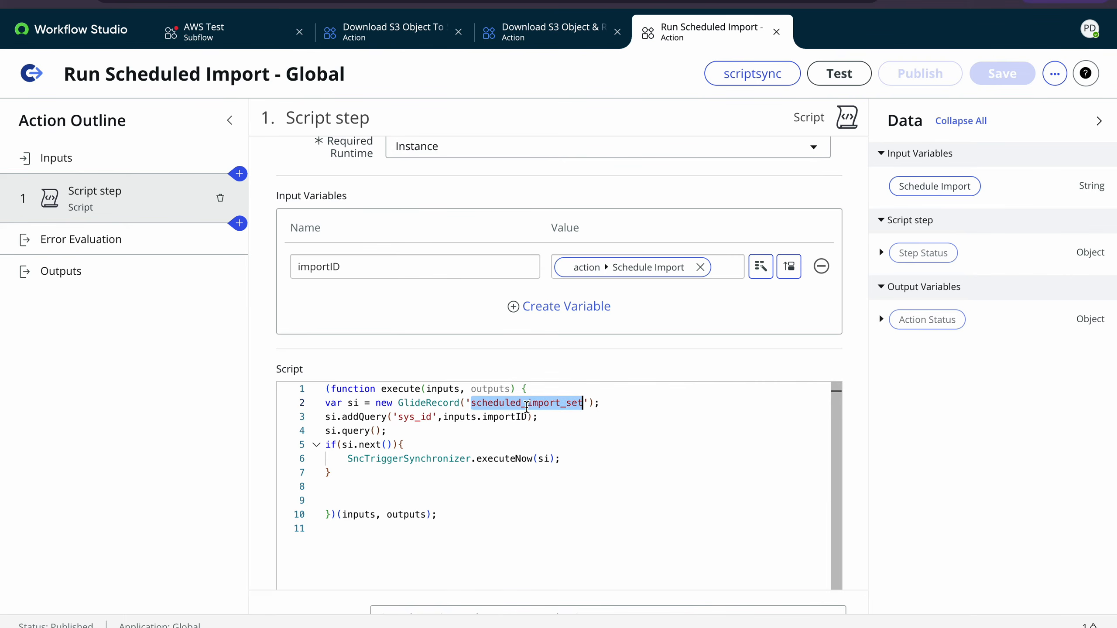
double_click(458, 417)
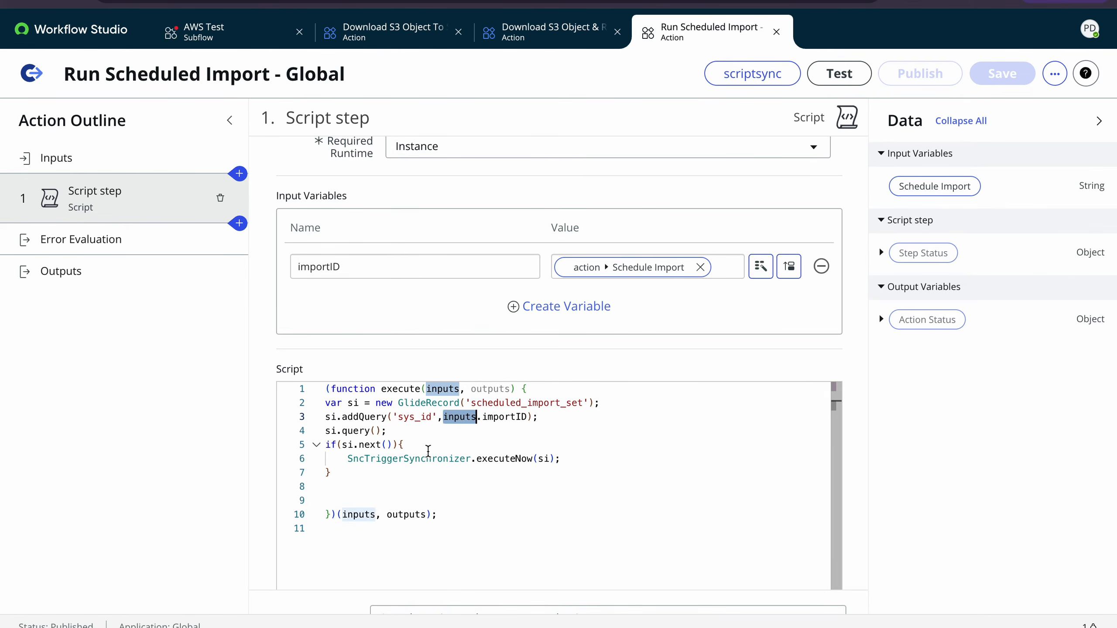
double_click(543, 459)
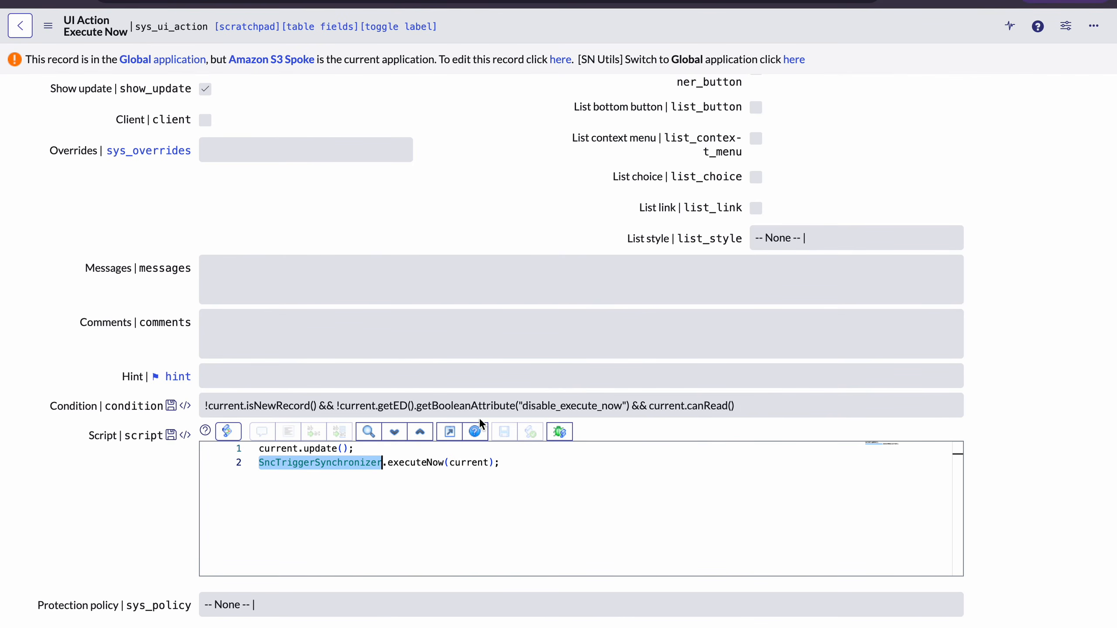
double_click(470, 463)
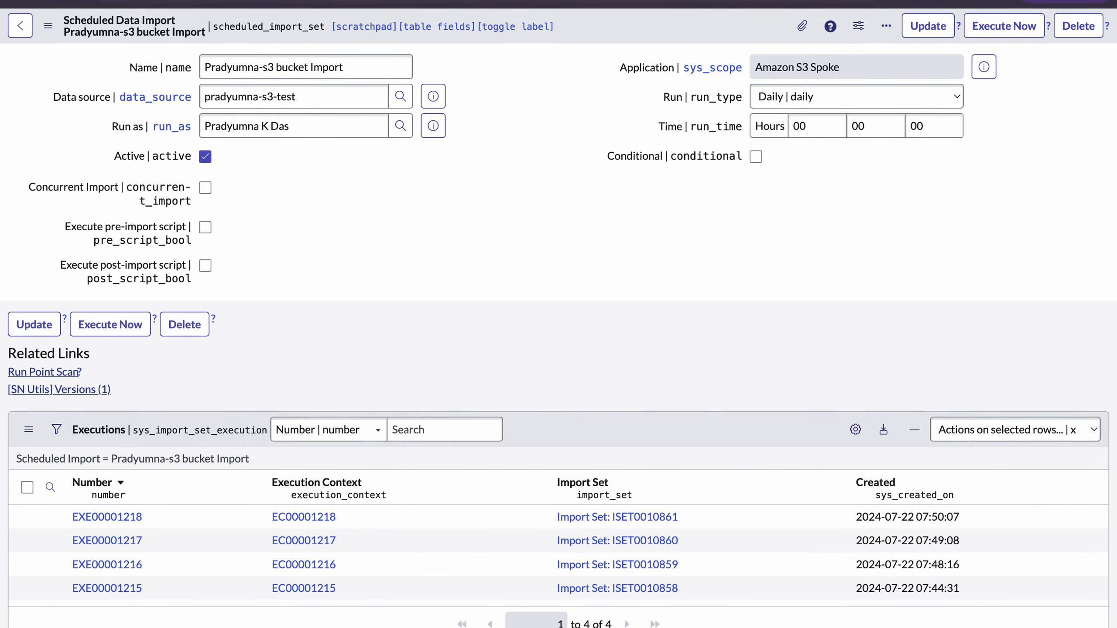
Step: Return to the AWS Test subflow and examine the Delete Attachment step's source record, table and delete-all settings
click(754, 1)
click(628, 1)
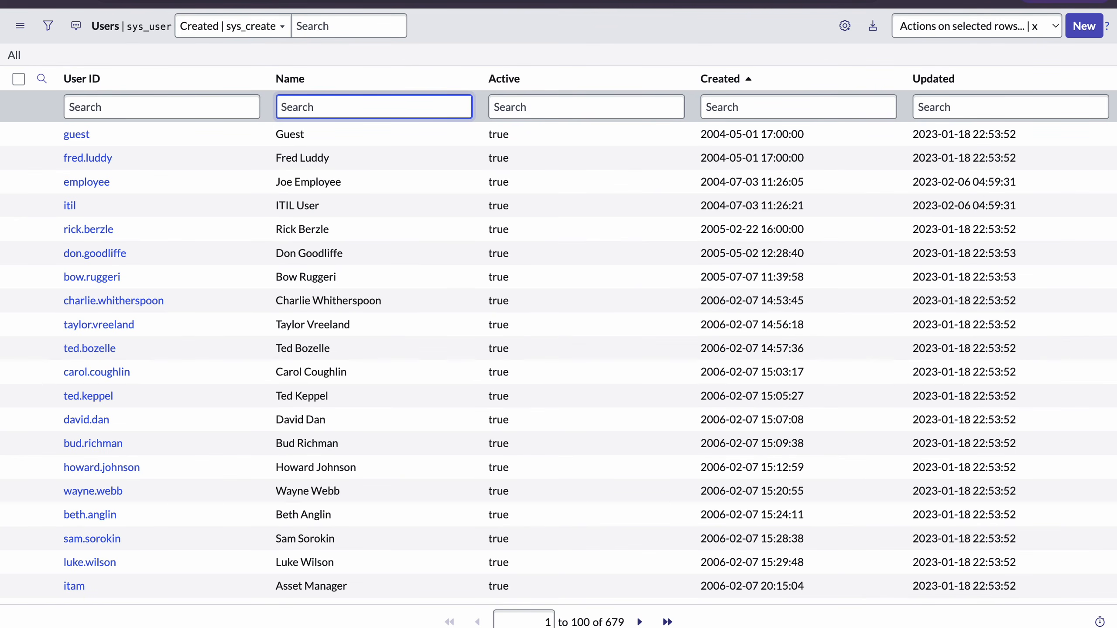
click(615, 1)
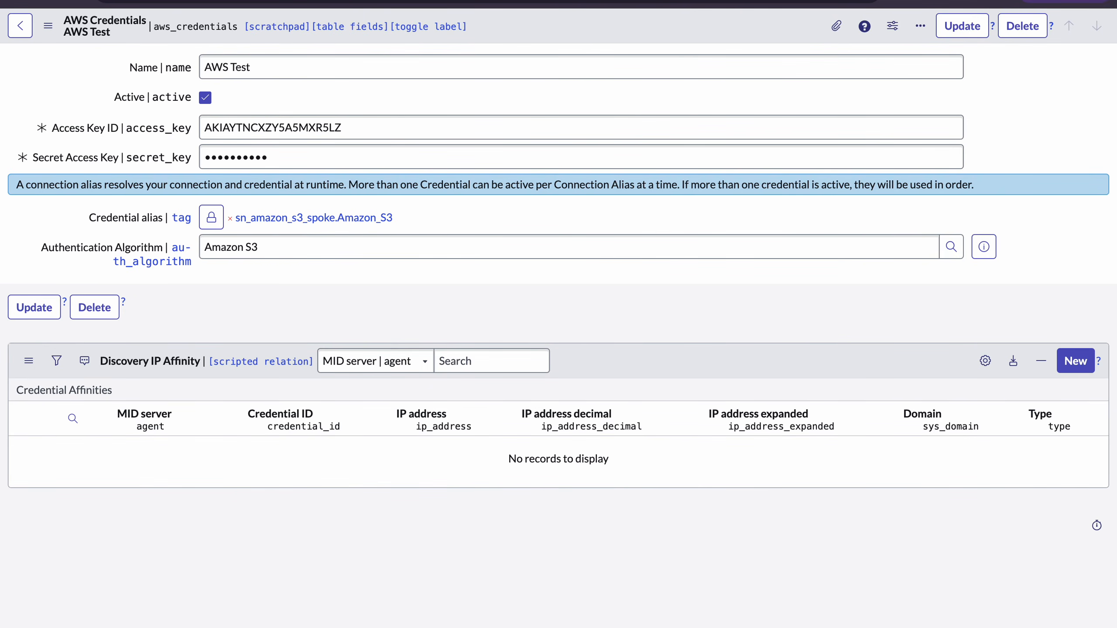
click(638, 1)
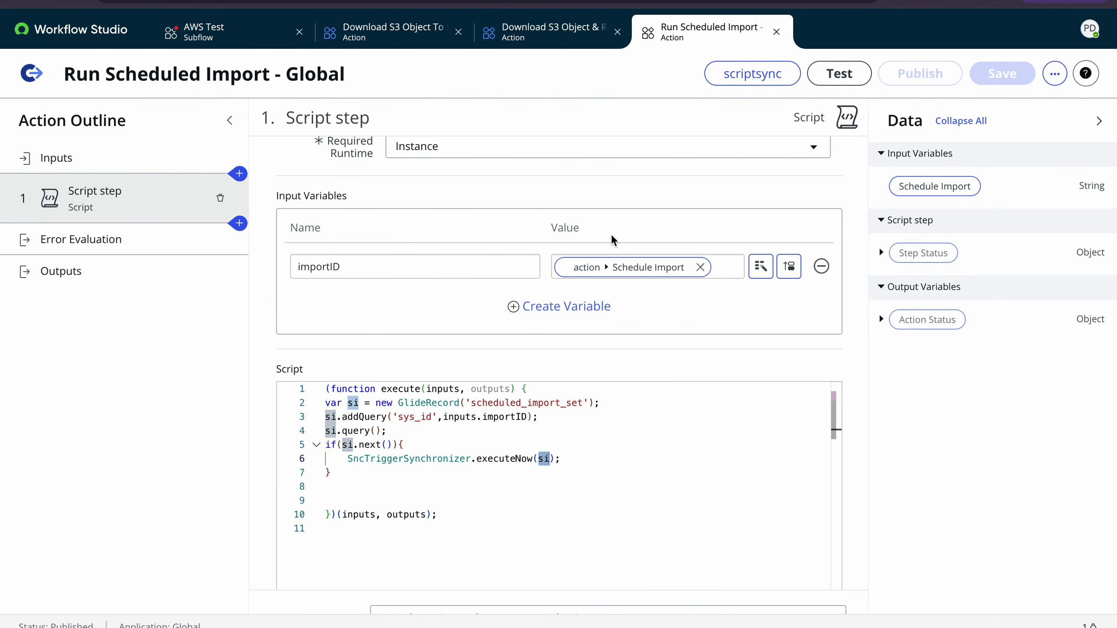
click(258, 38)
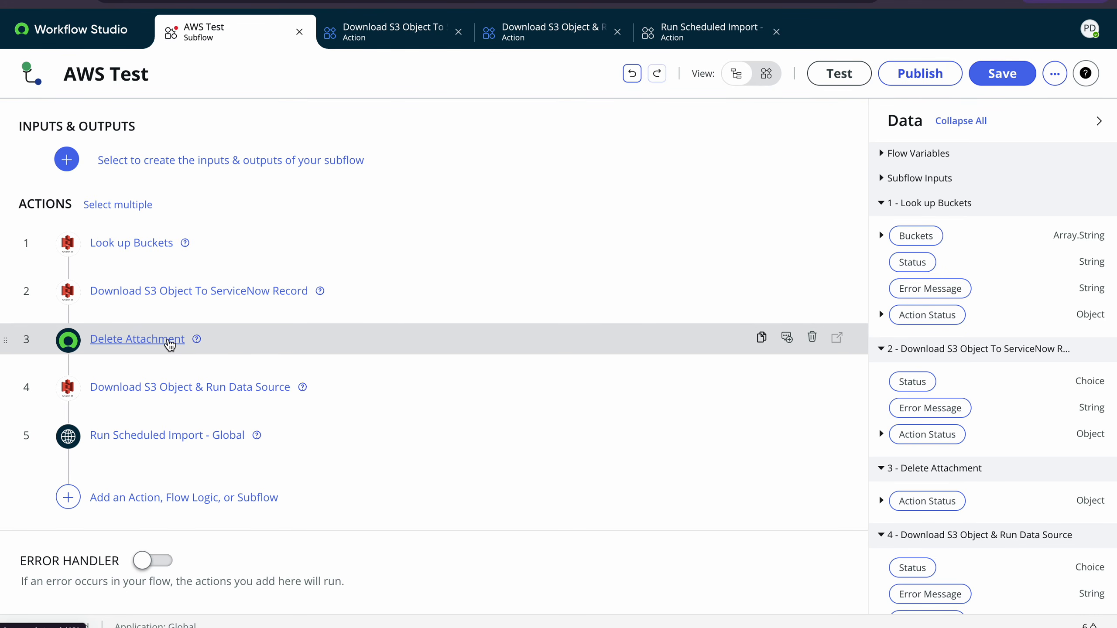
click(170, 342)
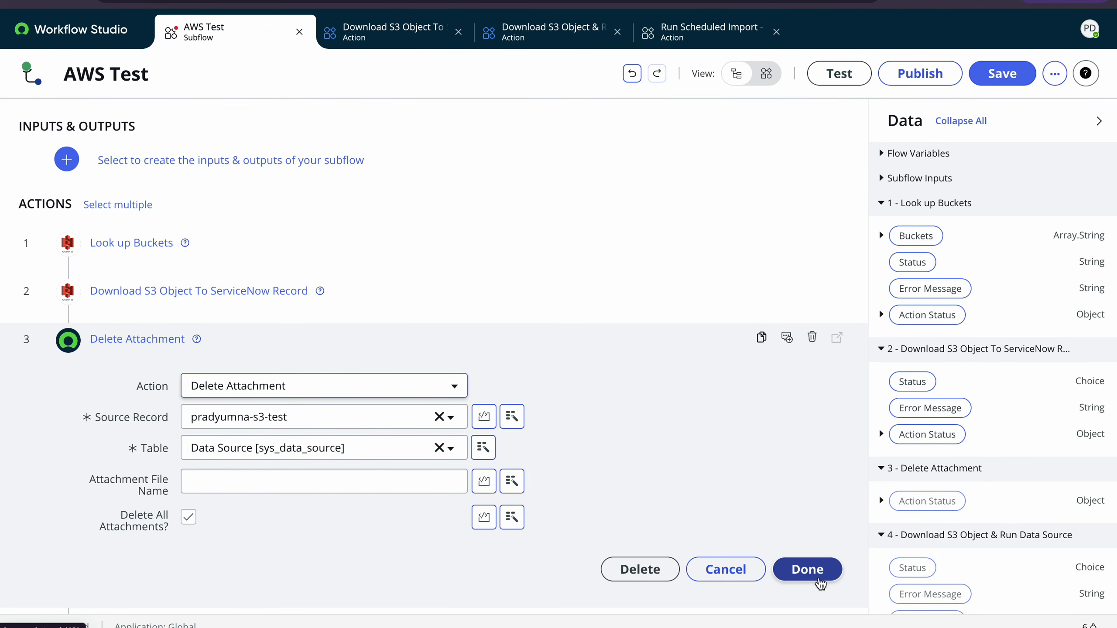
click(821, 576)
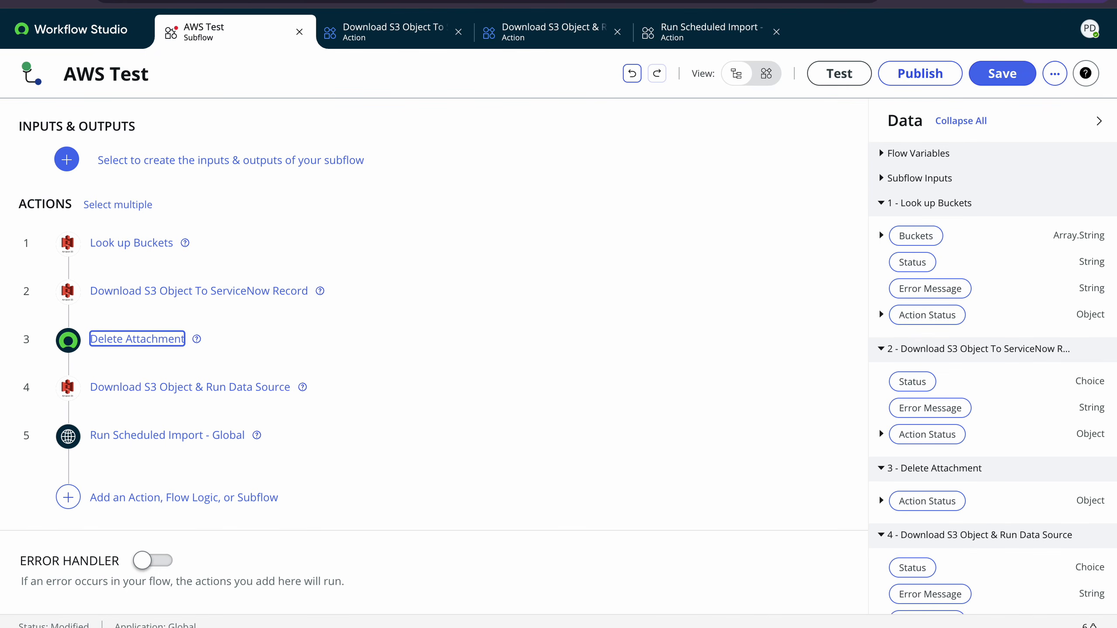
Step: Check the import set table, the s3-test data source's attachment and the Users list before testing the subflow
key(ctrl+shift+Tab)
key(ctrl+shift+Tab)
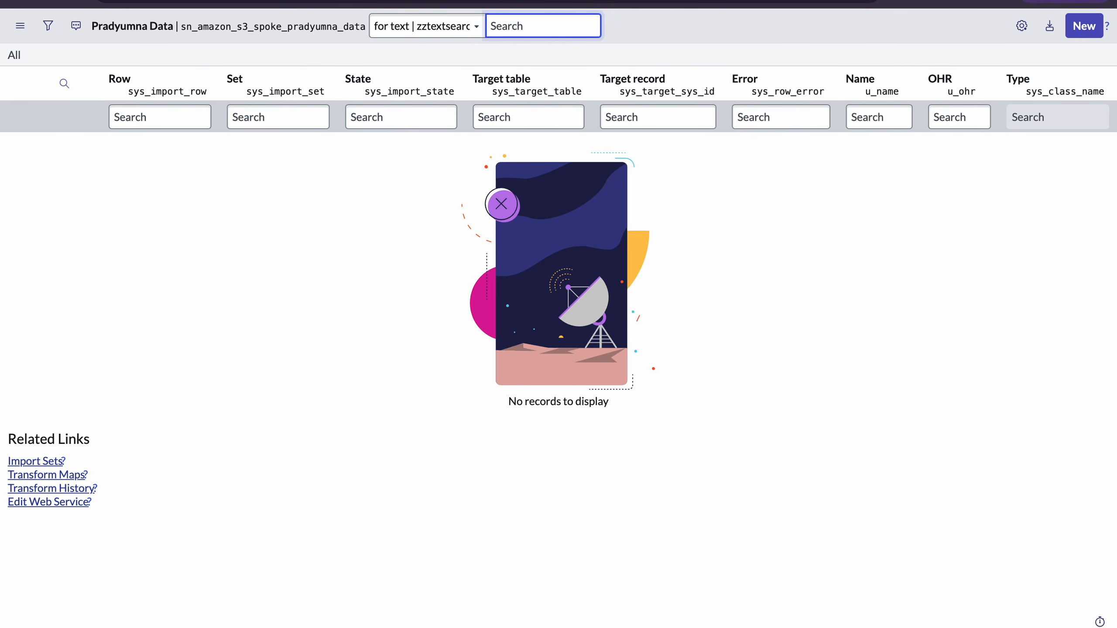
key(ctrl+shift+Tab)
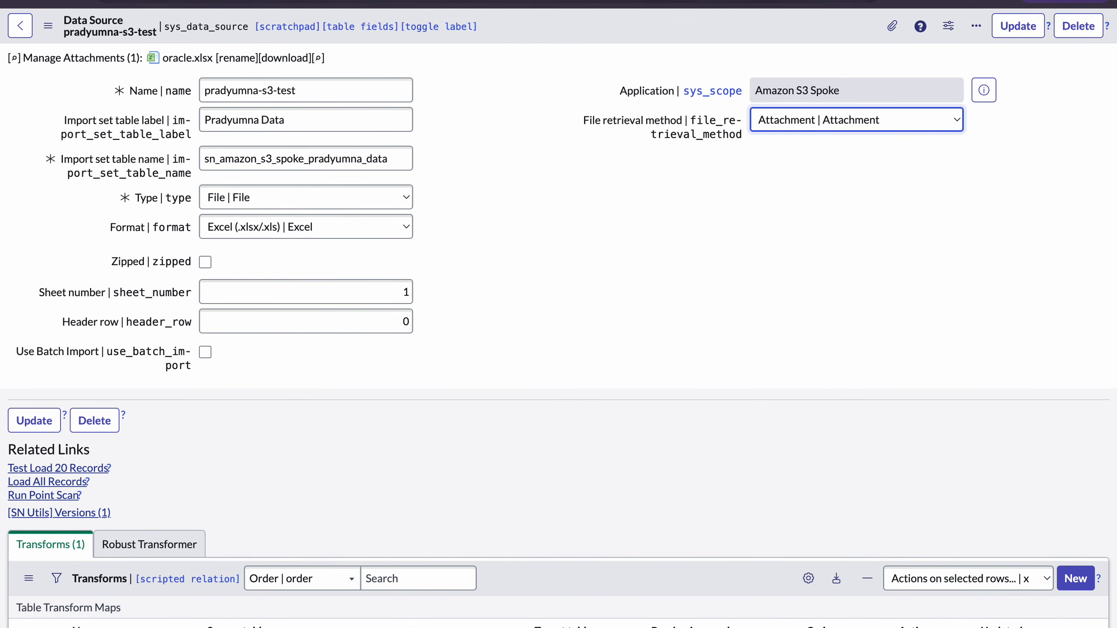
key(ctrl+shift+Tab)
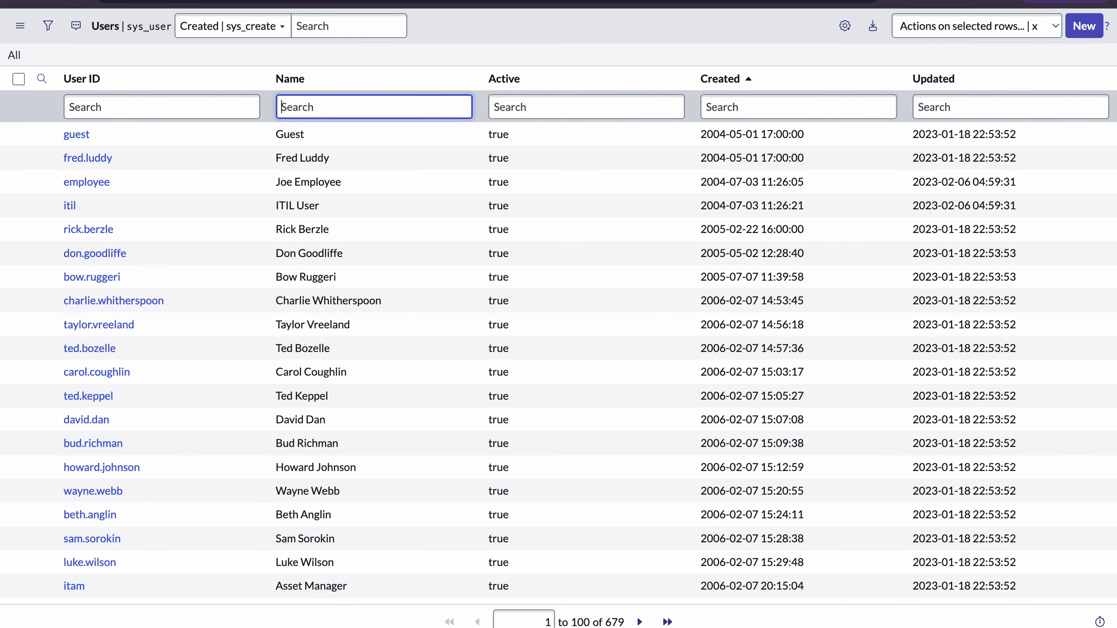
key(ctrl+shift+Tab)
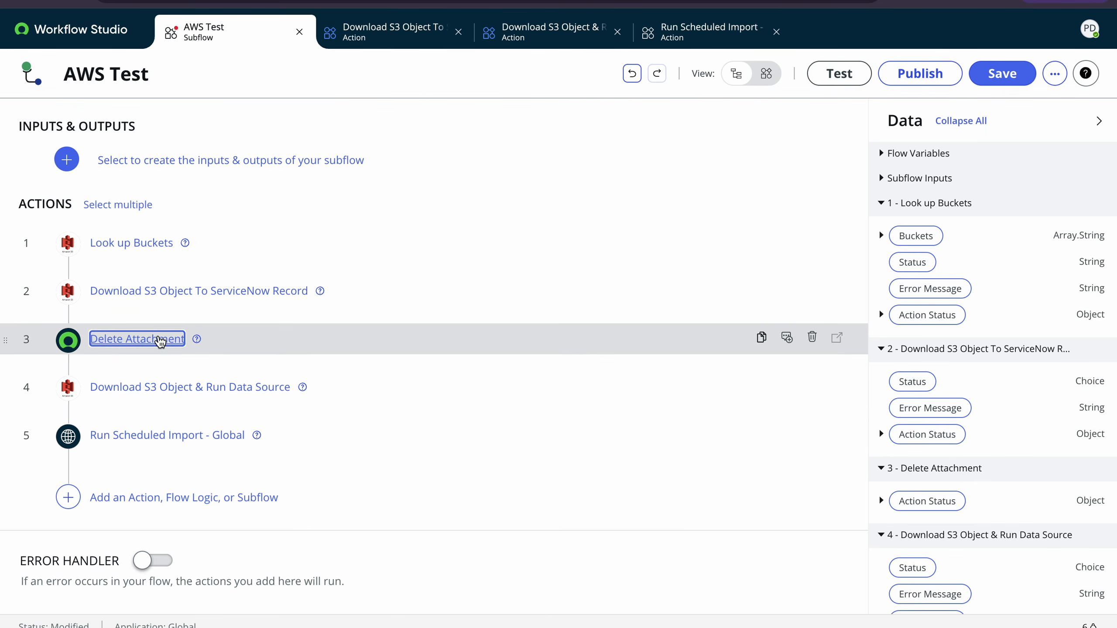
Step: Set the Download S3 Object & Run Data Source step's Key Of Object to okta.xlsx and save the subflow
click(224, 386)
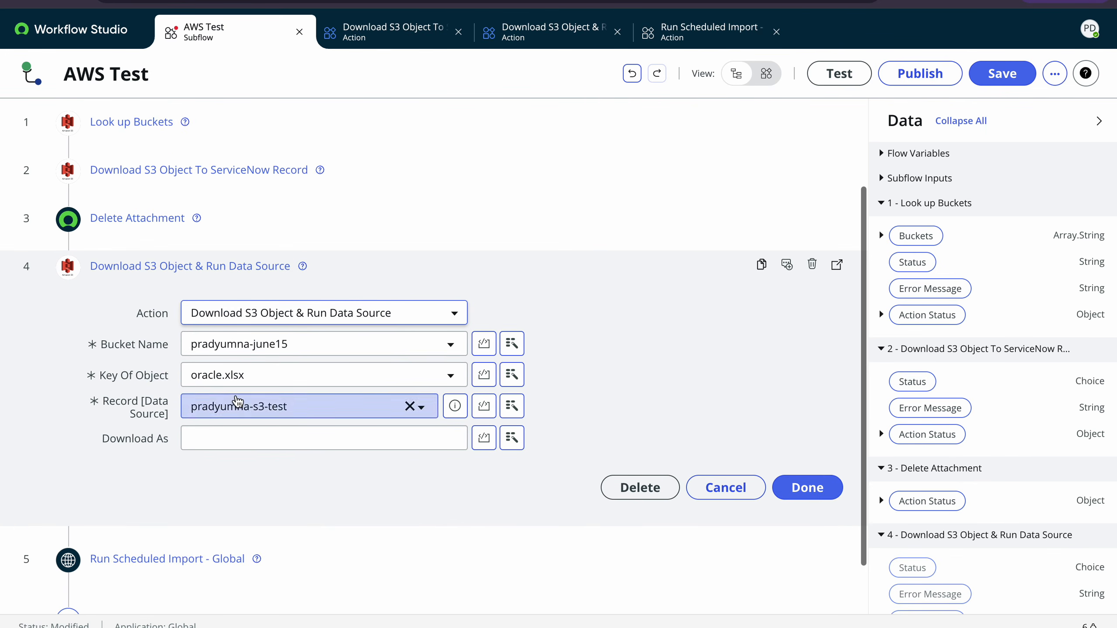
click(273, 379)
click(227, 458)
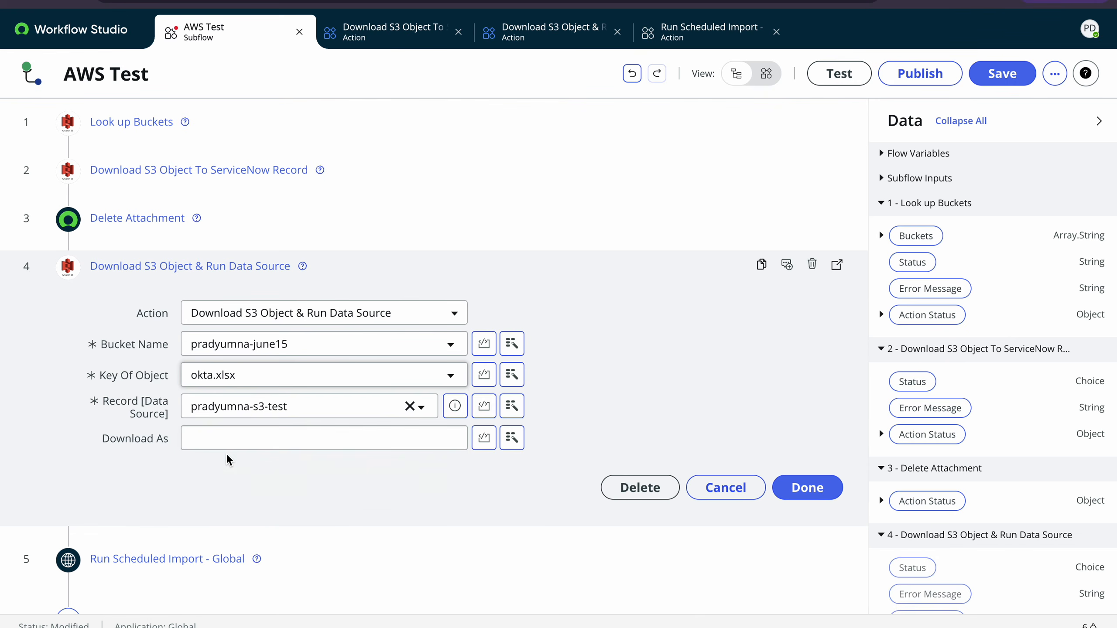
click(835, 492)
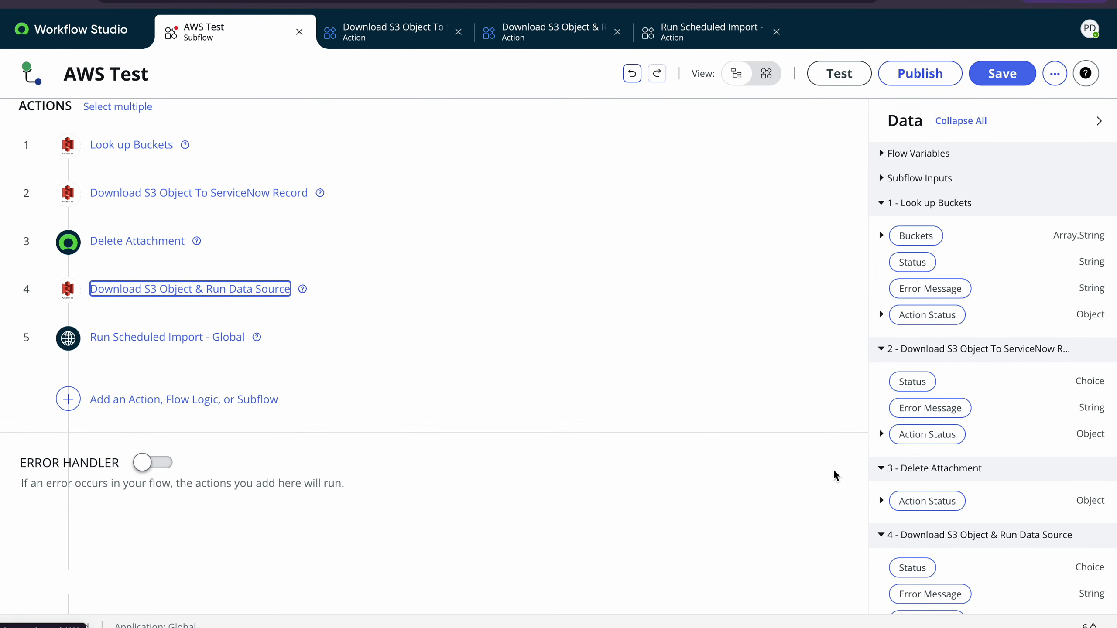
click(1002, 74)
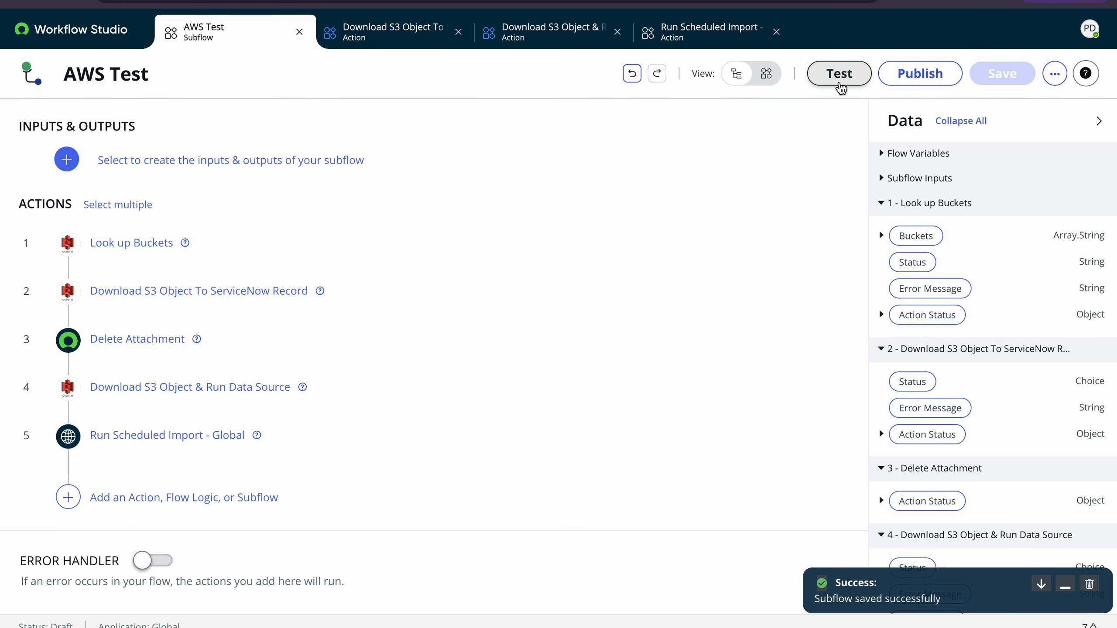
Step: Run a test of the AWS Test subflow and open its execution details
click(839, 84)
click(854, 301)
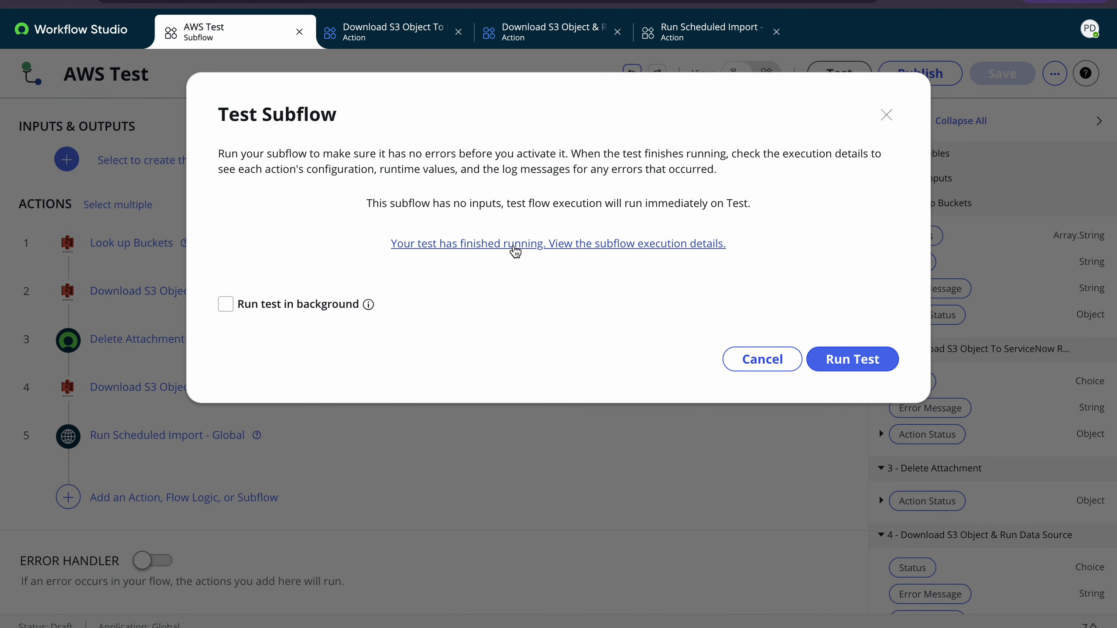
click(514, 247)
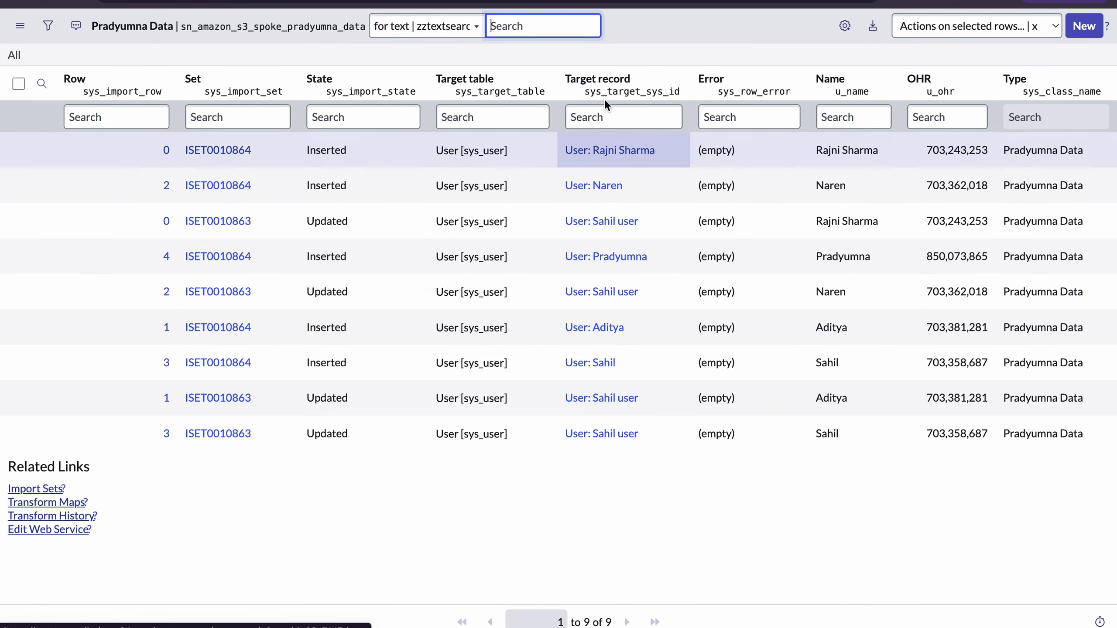
Step: Reload the s3-test data source record to check its attachment, and return to the subflow execution details
click(461, 1)
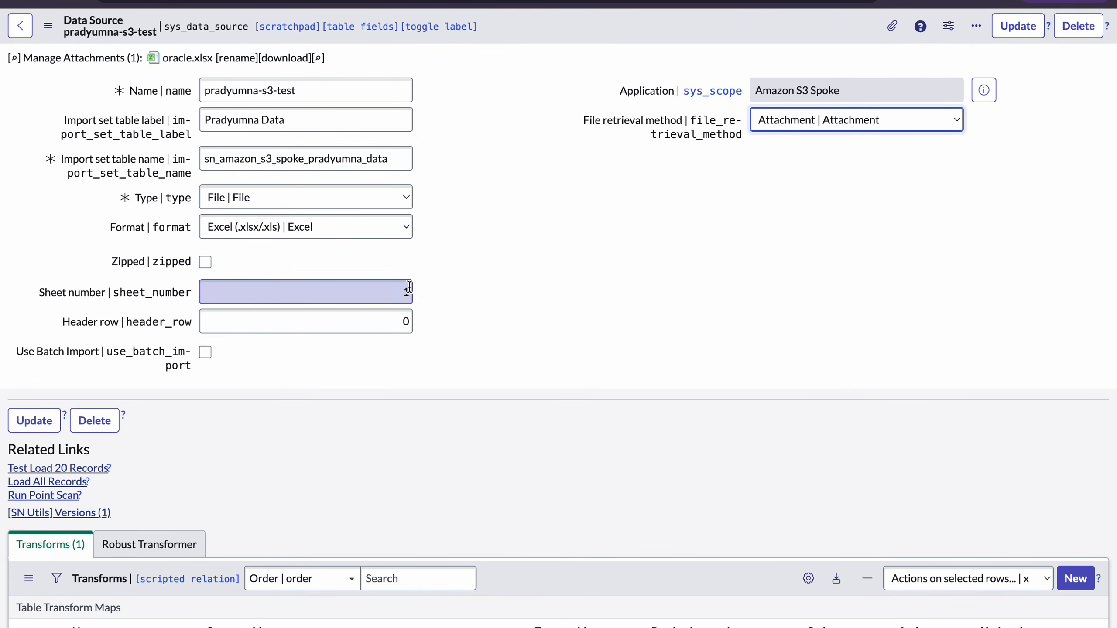
key(super+r)
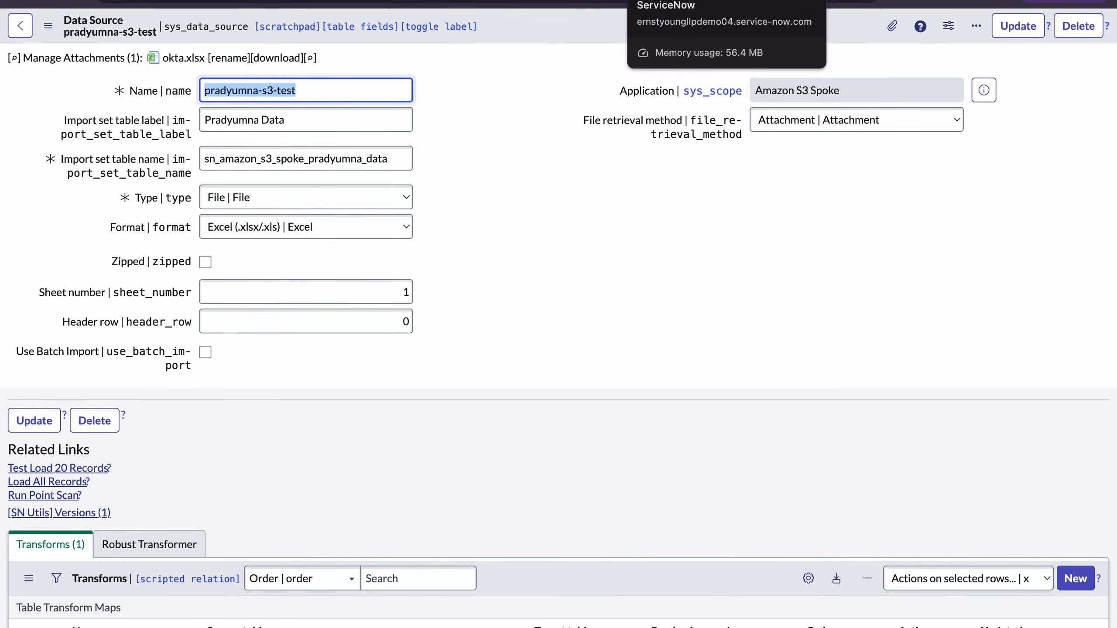
click(389, 6)
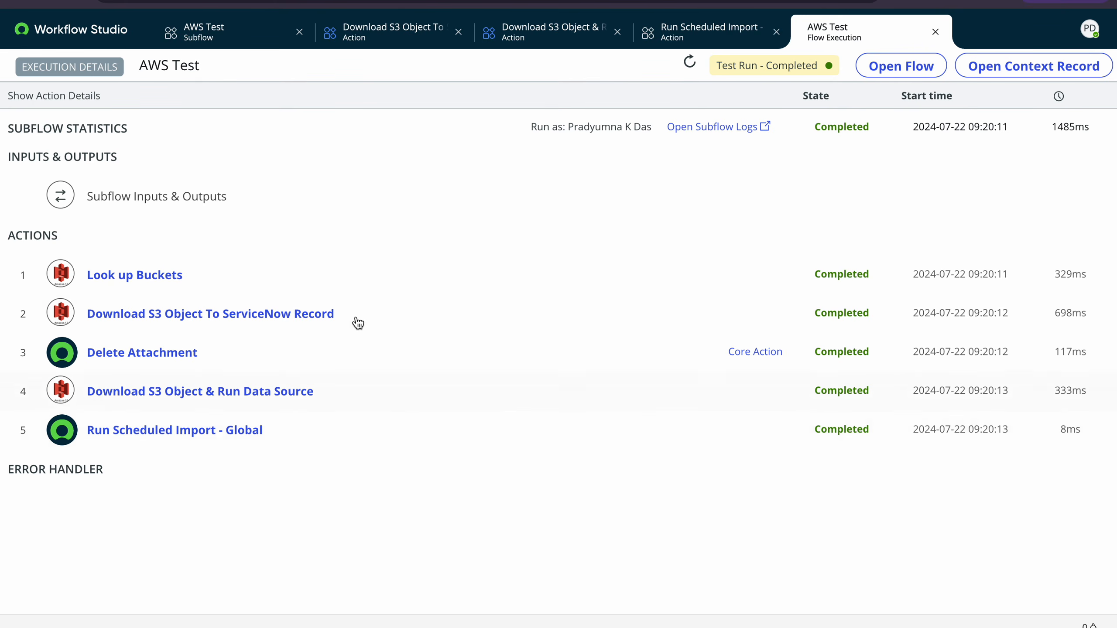
Step: Examine the execution results of Look up Buckets and Download S3 Object To ServiceNow Record, and open the referenced incident record
click(176, 274)
scroll(499, 425, down, 1)
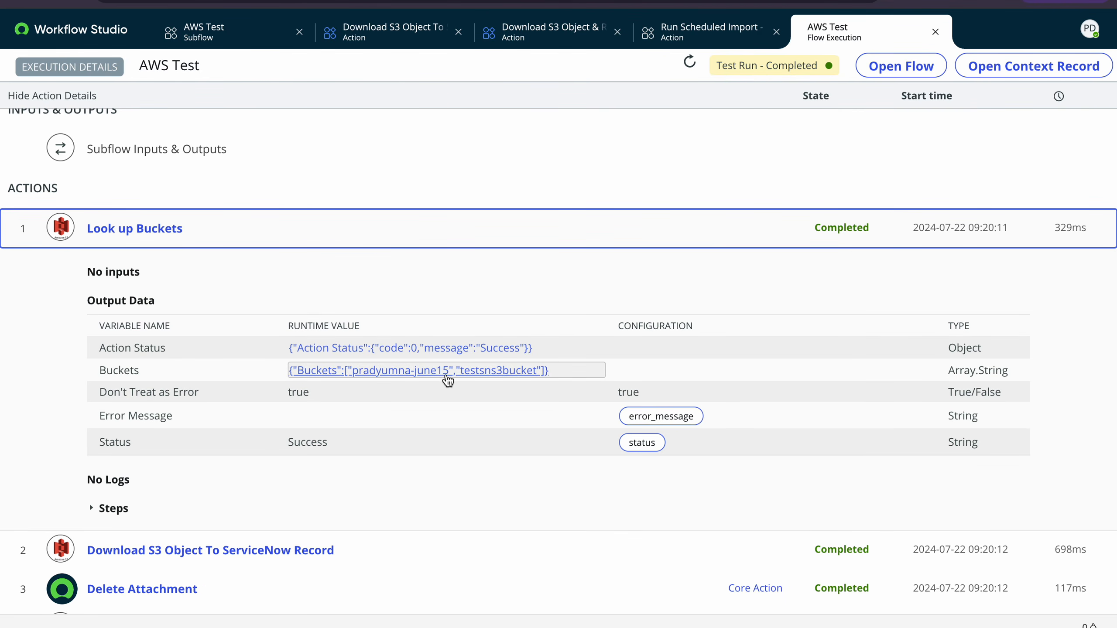
scroll(480, 376, down, 3)
click(241, 403)
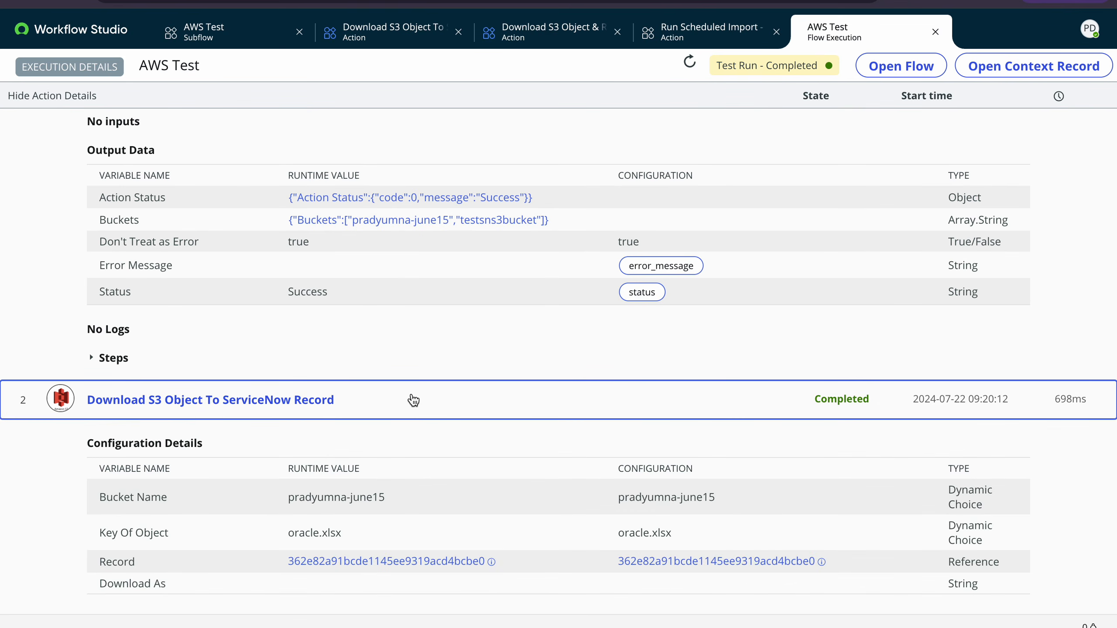
scroll(410, 410, down, 3)
scroll(475, 465, down, 3)
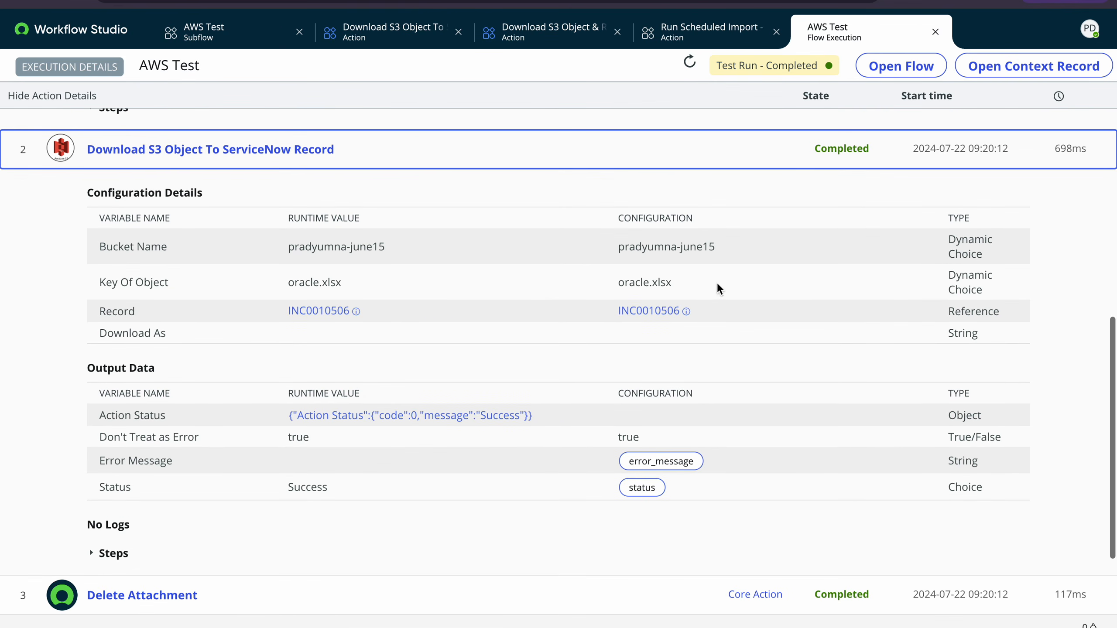
click(661, 313)
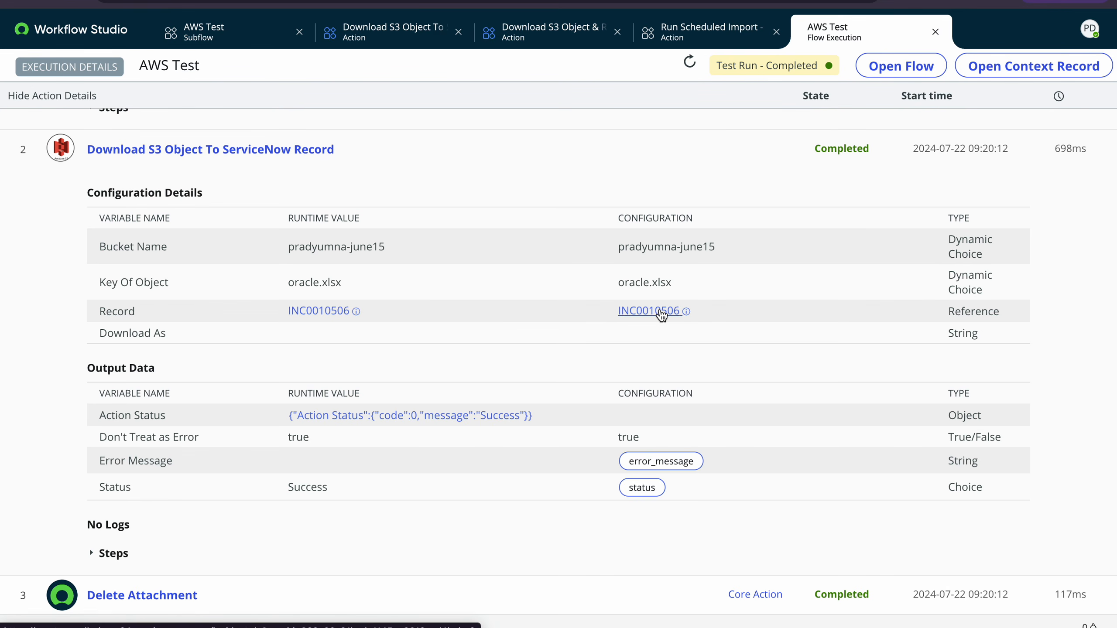
Step: Open the full incident record referenced by Download S3 Object To ServiceNow Record, check its attachments, and return to the execution details
click(686, 312)
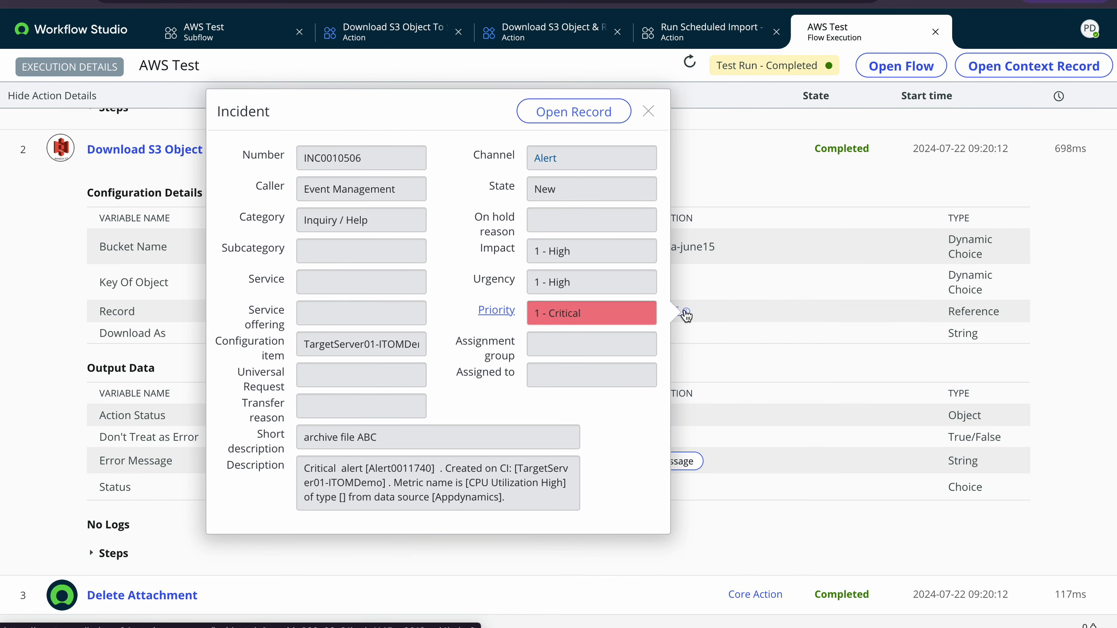
click(556, 113)
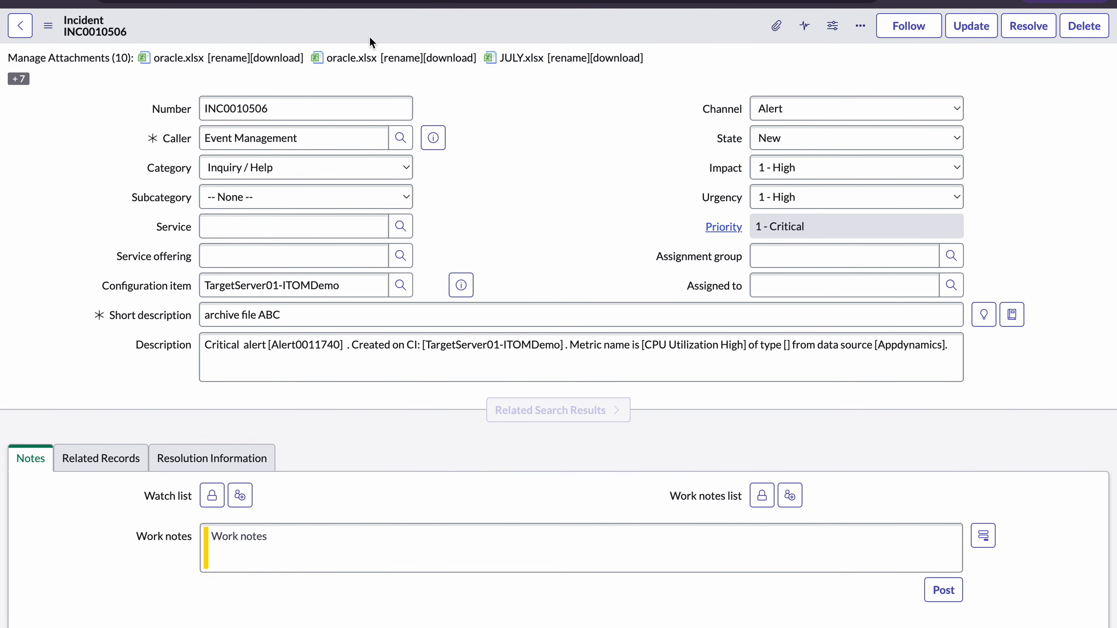
click(356, 5)
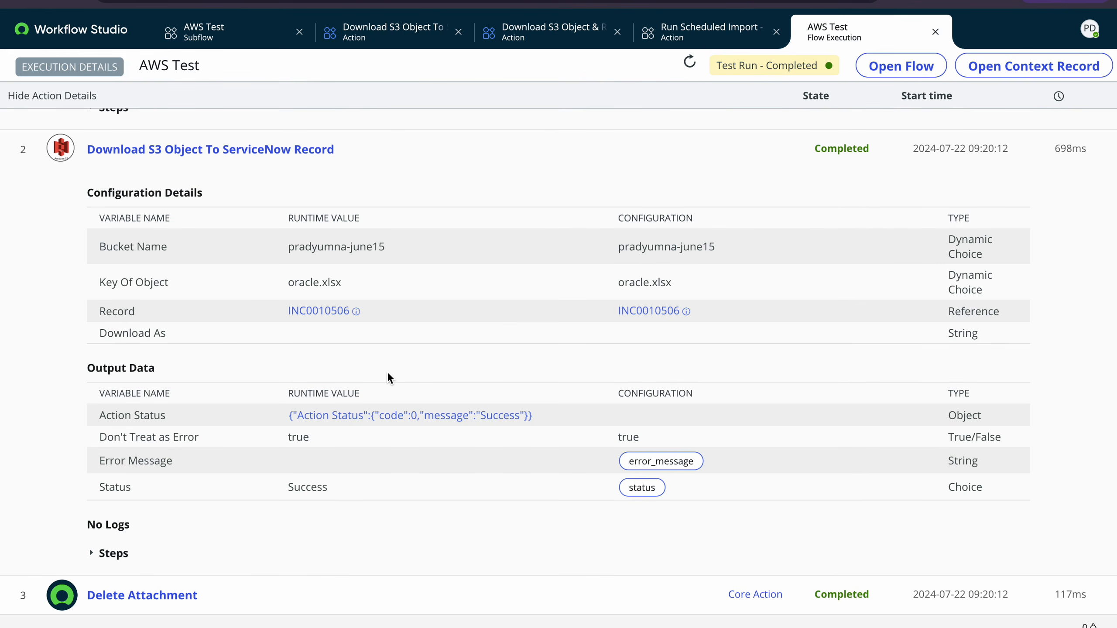
Step: Examine the configuration and output data of the Delete Attachment and Download S3 Object & Run Data Source actions
scroll(388, 371, down, 4)
click(443, 434)
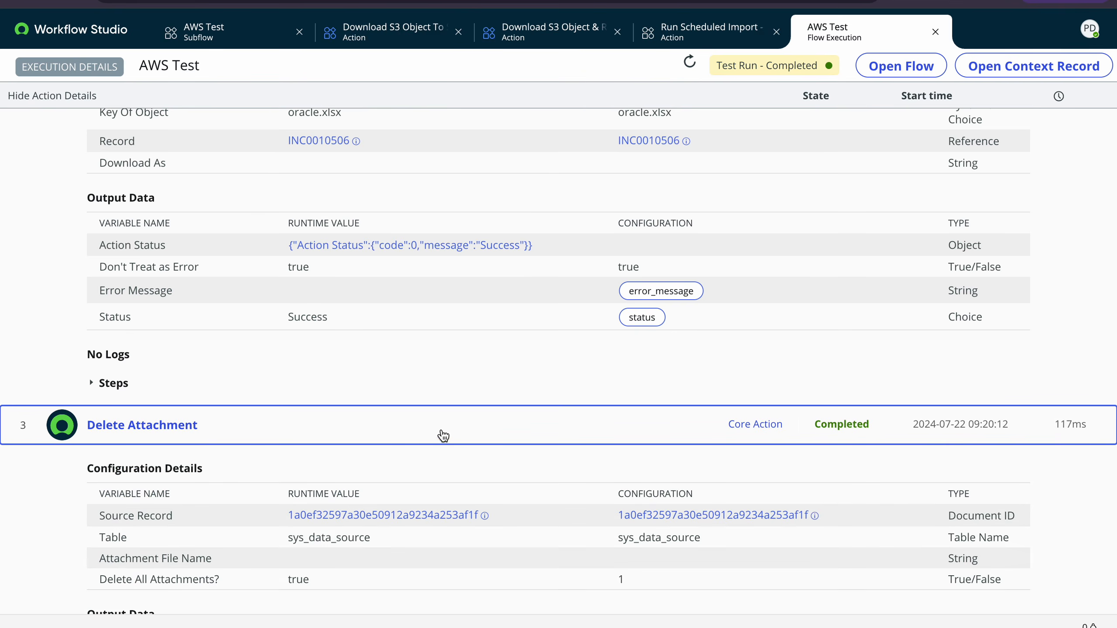
scroll(444, 435, down, 7)
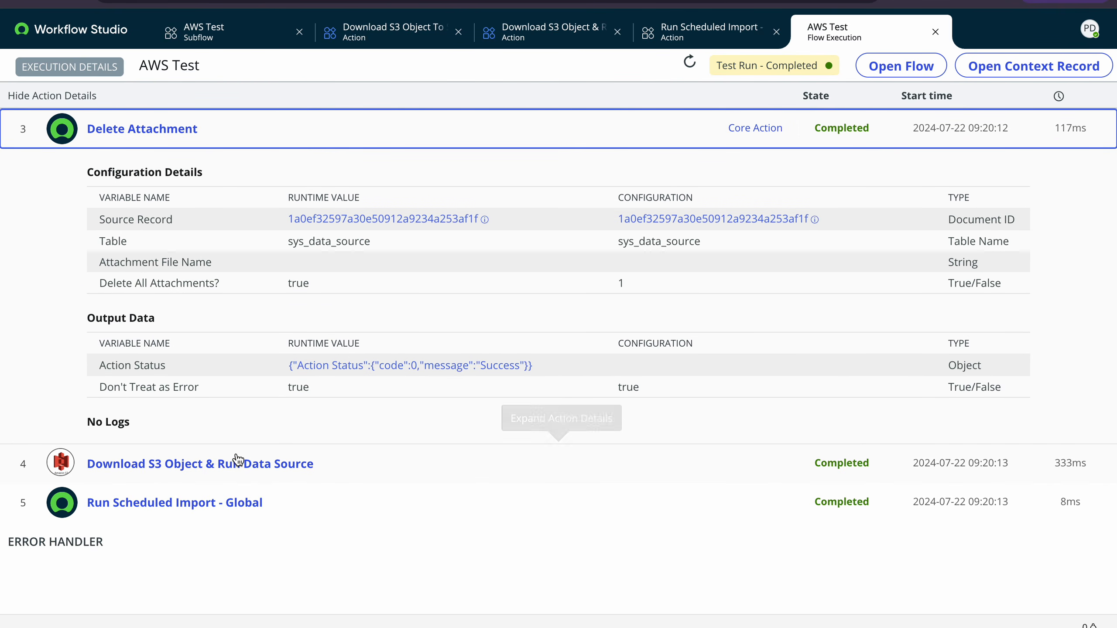
click(238, 460)
scroll(396, 466, down, 6)
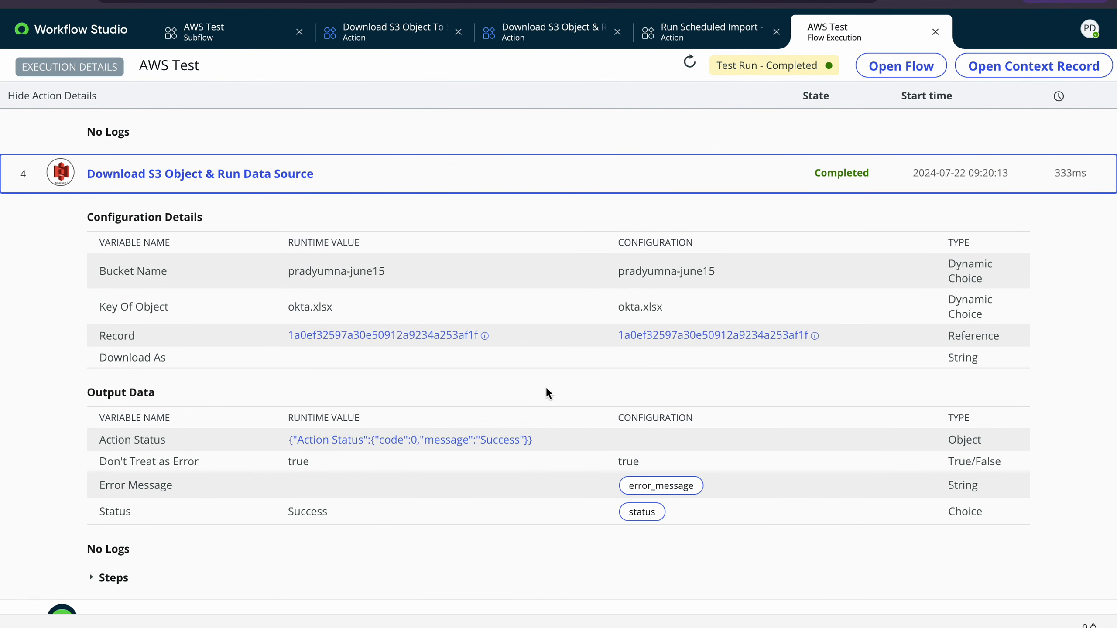
Step: Examine the execution results of Run Scheduled Import - Global and return to the AWS Test subflow
scroll(546, 393, down, 3)
click(198, 512)
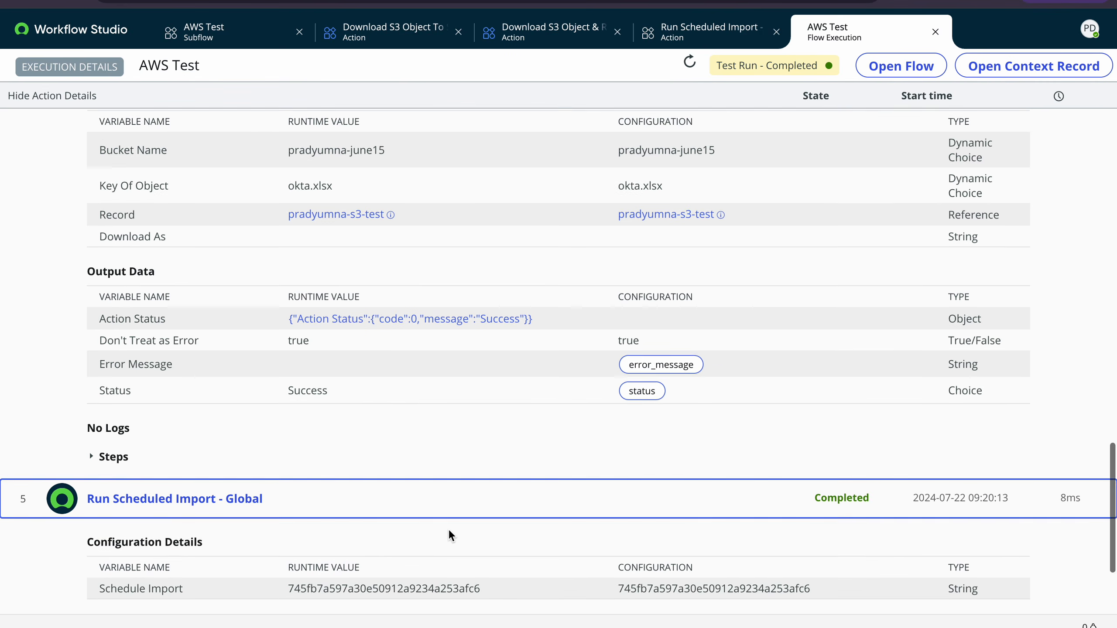
scroll(448, 529, down, 5)
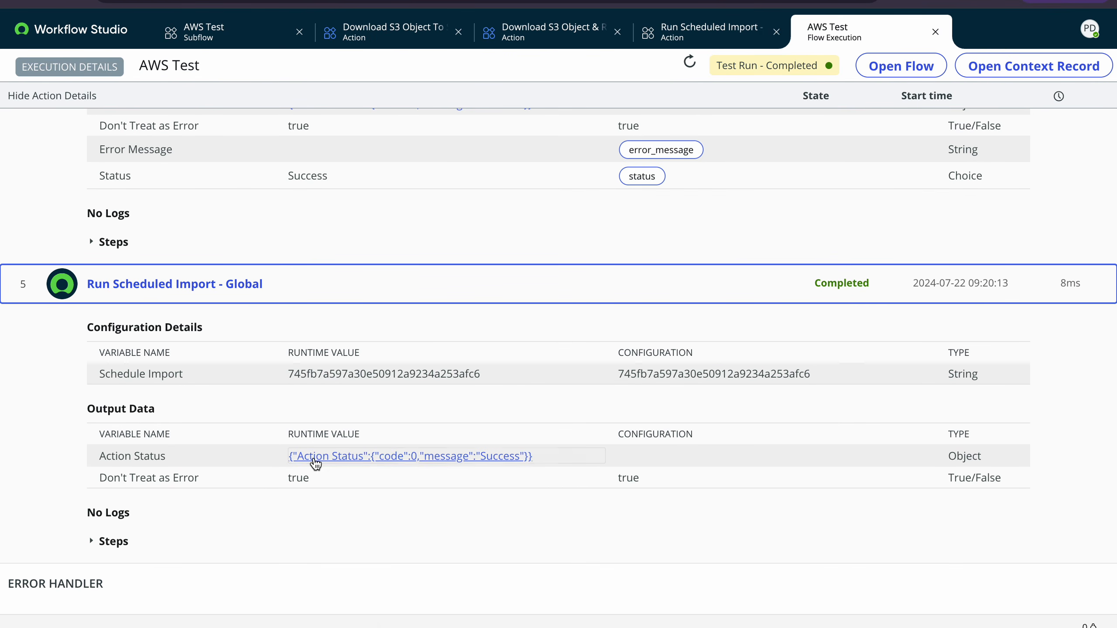
scroll(314, 464, up, 10)
scroll(314, 464, up, 10)
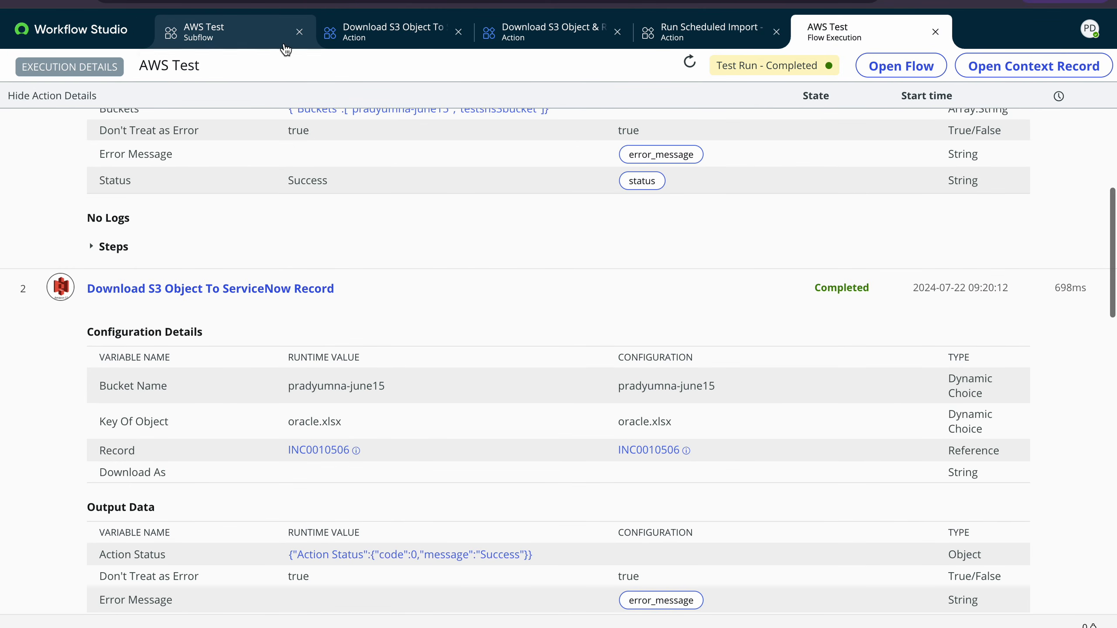
click(249, 42)
click(756, 370)
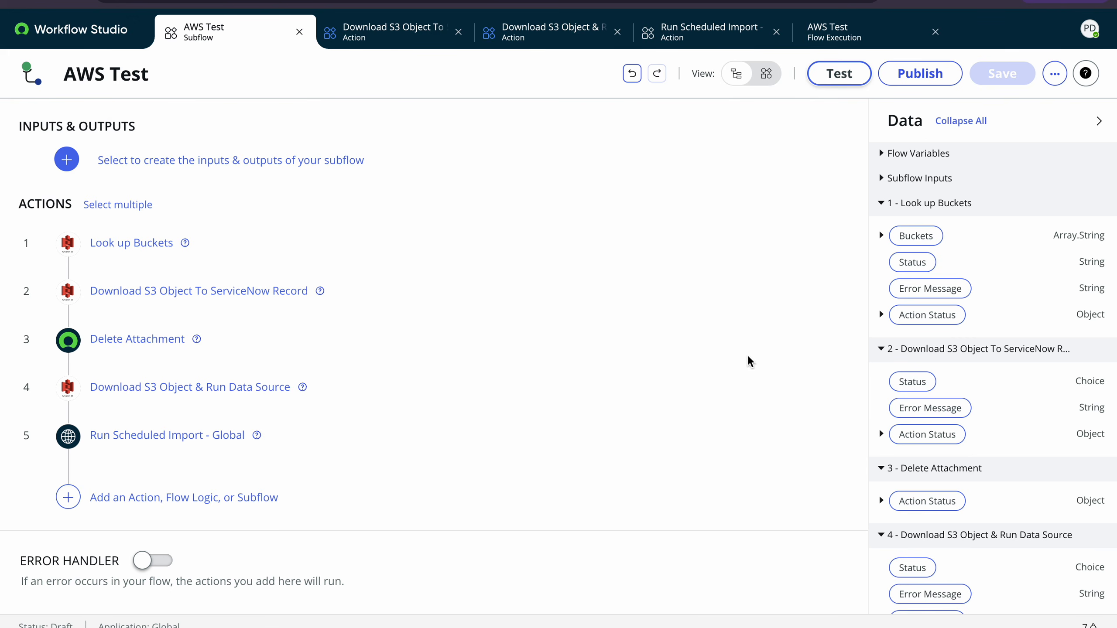